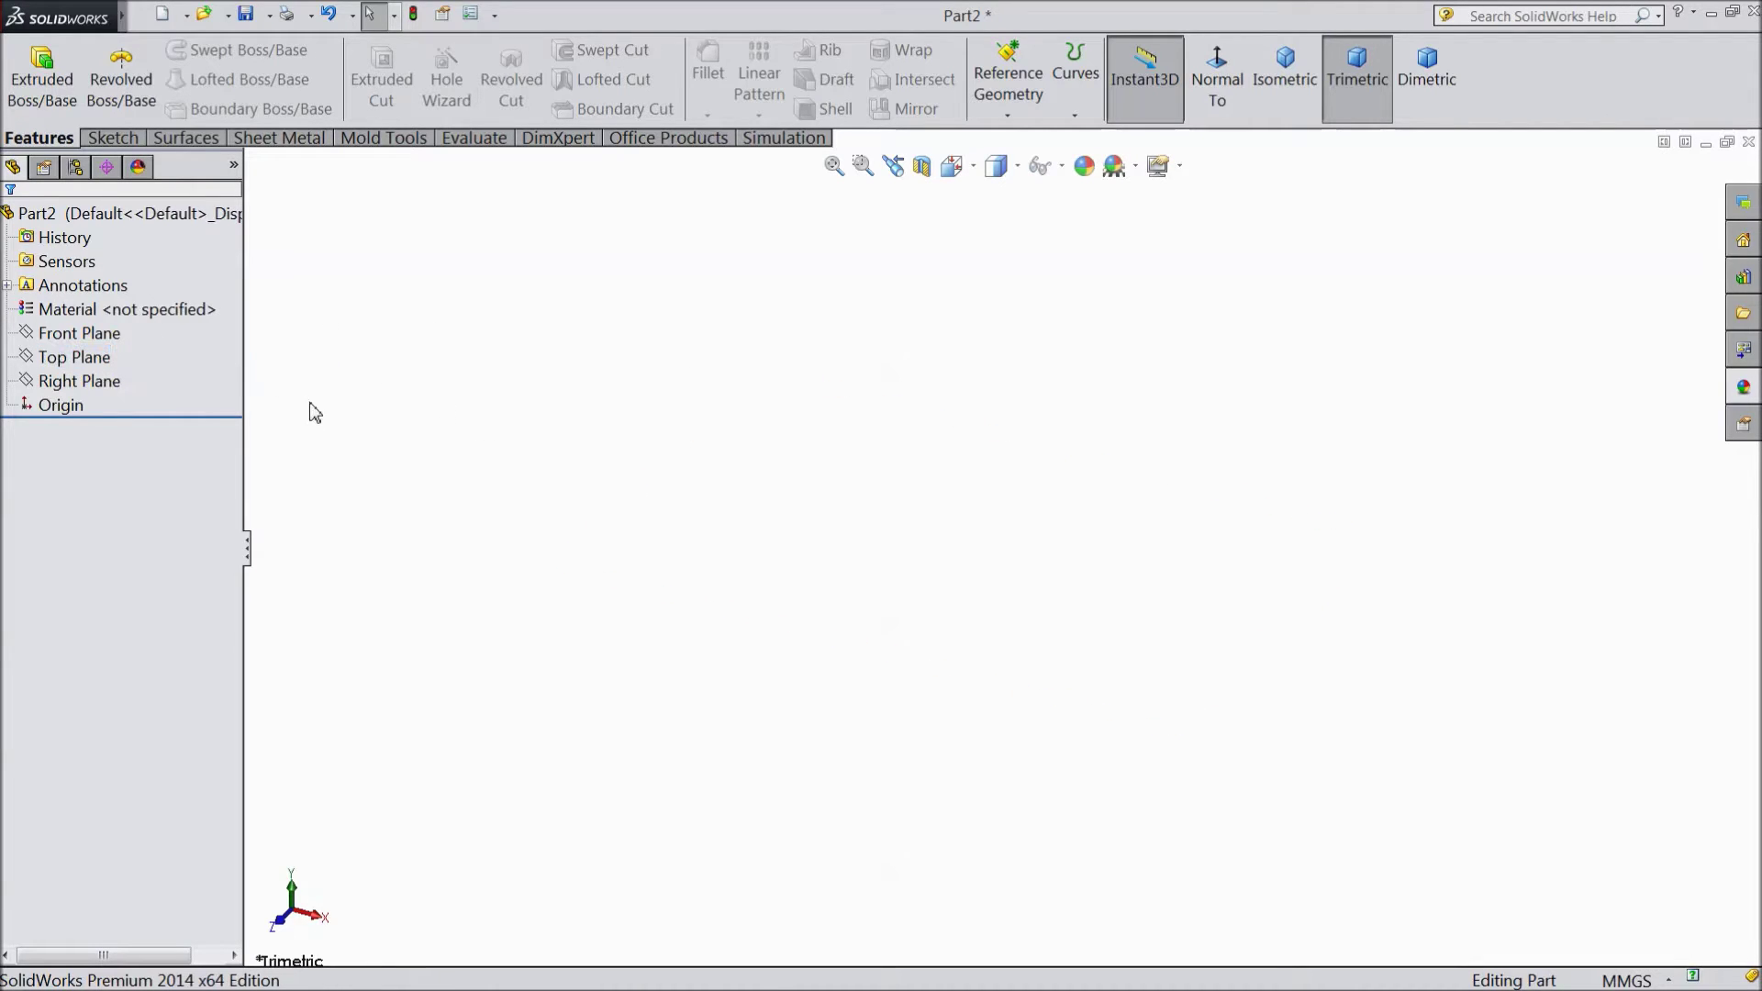
Step: On the Top Plane, sketch a radius 22.57 circle centred on the origin and exit Sketch1
{"action": "left_click", "coordinate": [93, 366]}
{"action": "left_click", "coordinate": [106, 339]}
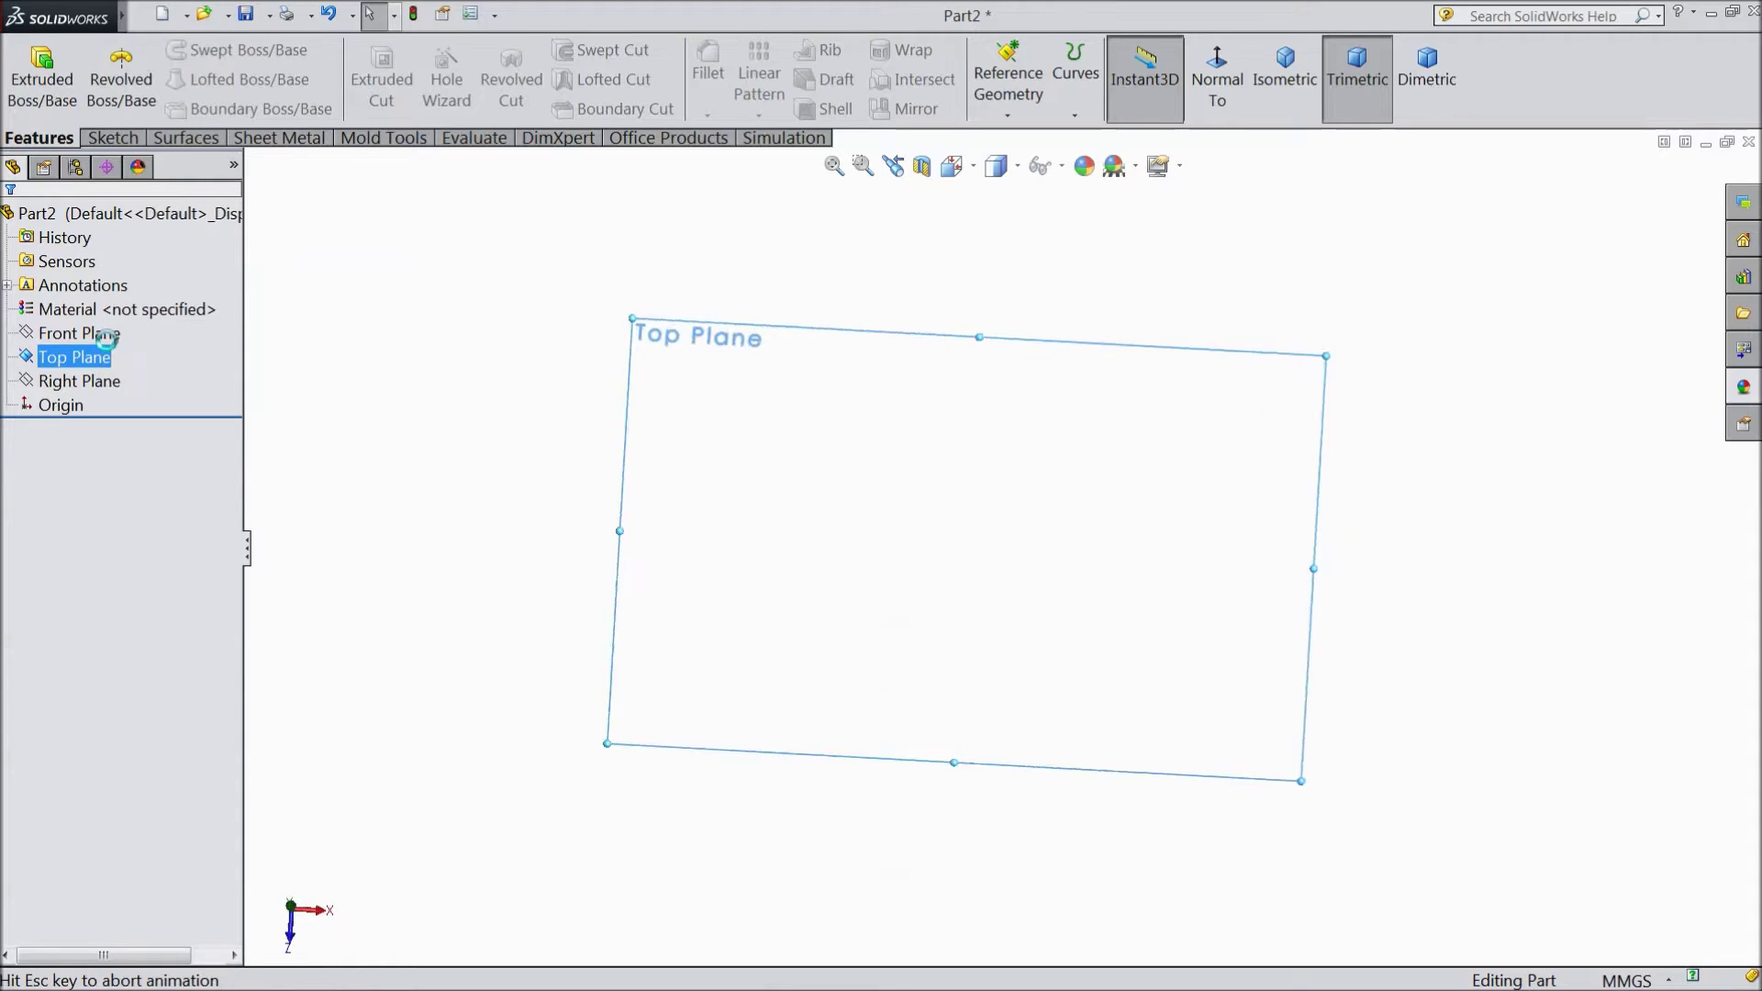
{"action": "left_click", "coordinate": [107, 140]}
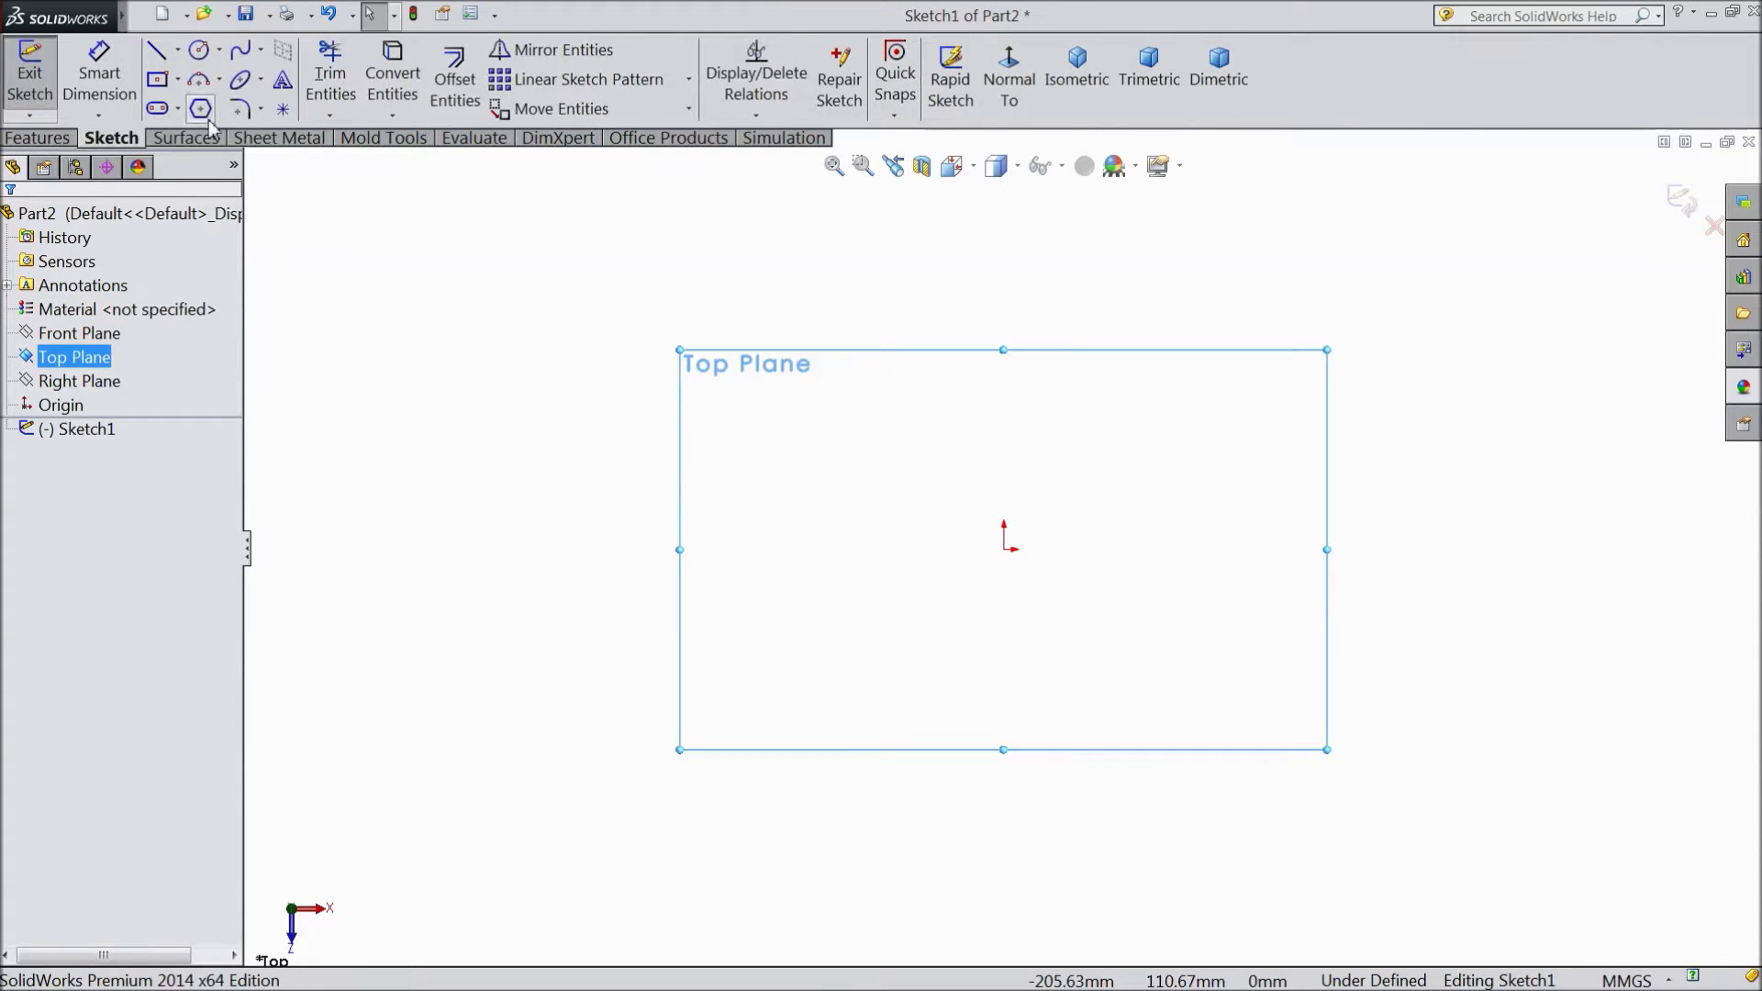
{"action": "left_click", "coordinate": [198, 49]}
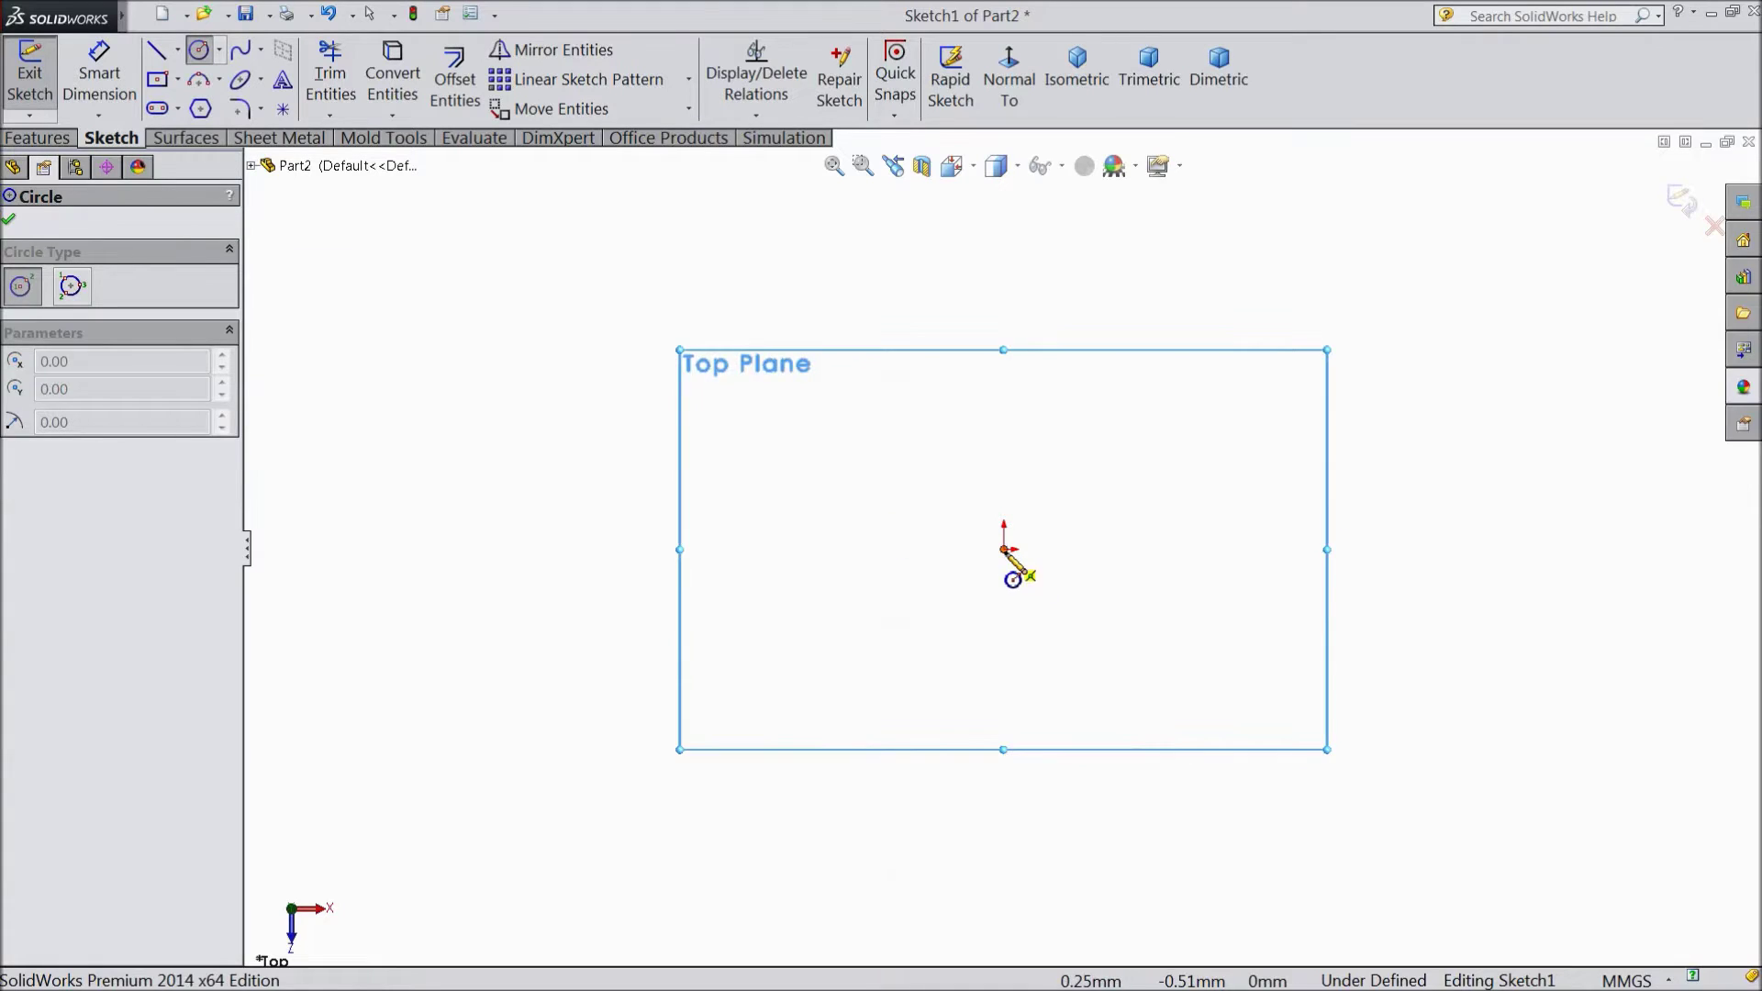
{"action": "left_click", "coordinate": [1004, 549]}
{"action": "left_click", "coordinate": [950, 494]}
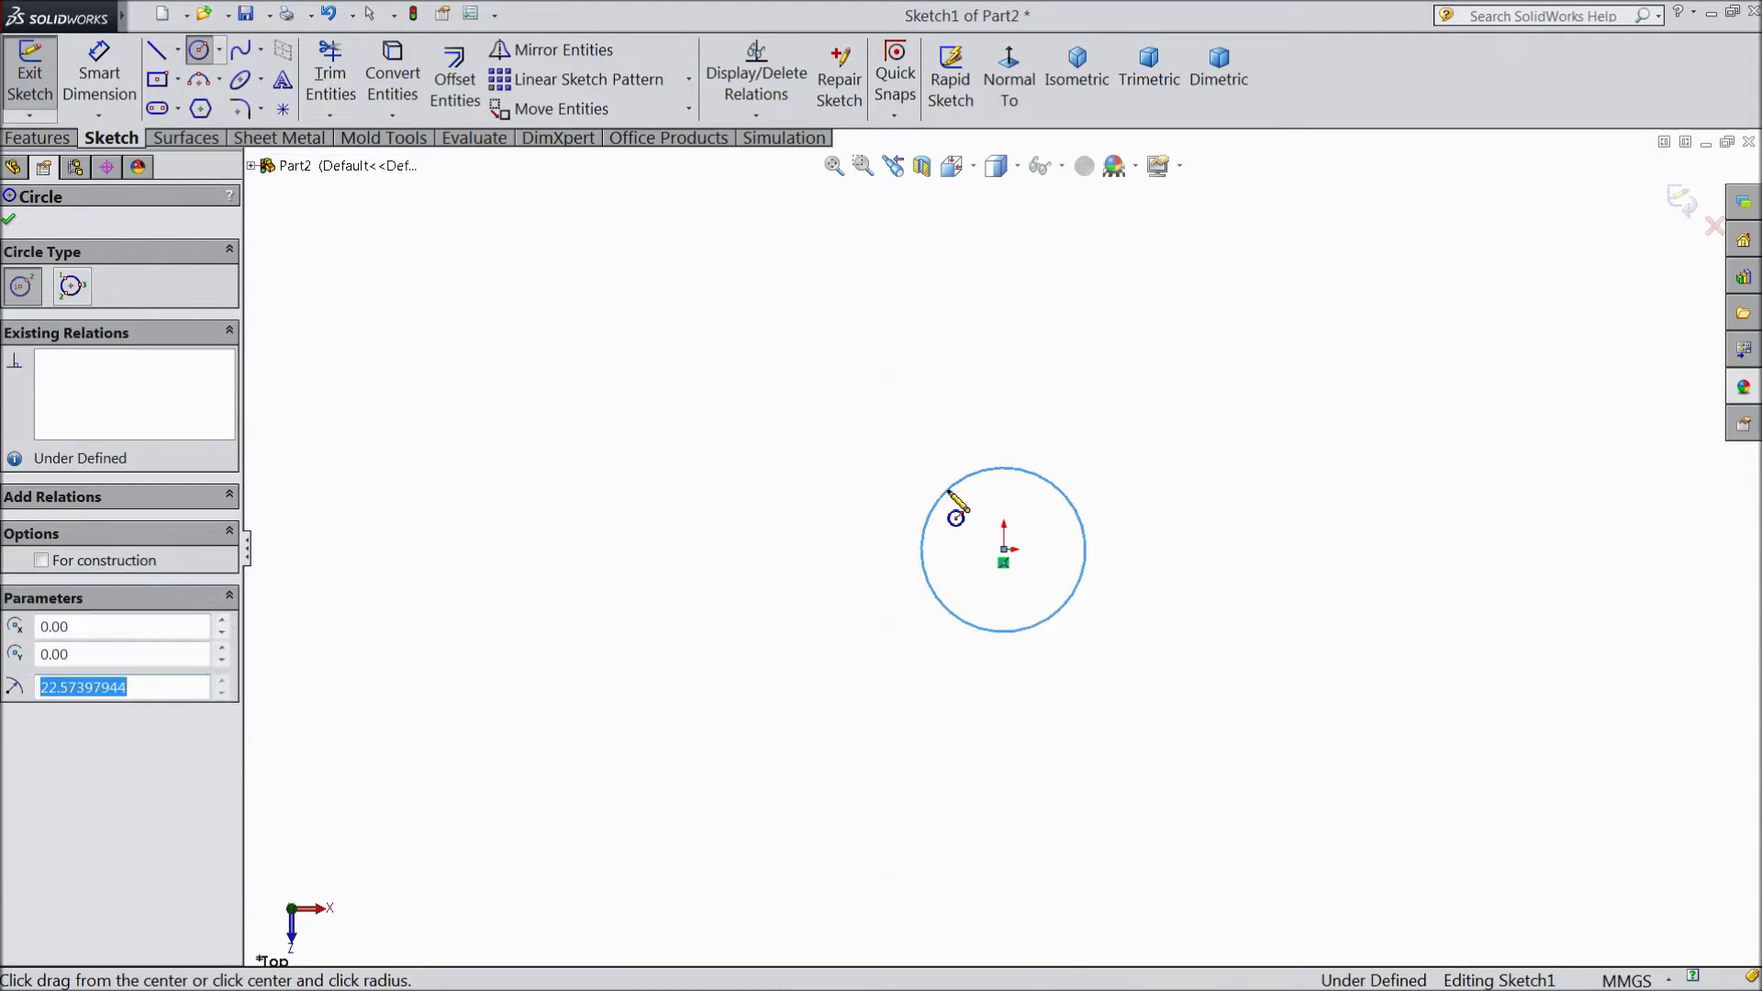
{"action": "left_click", "coordinate": [9, 221]}
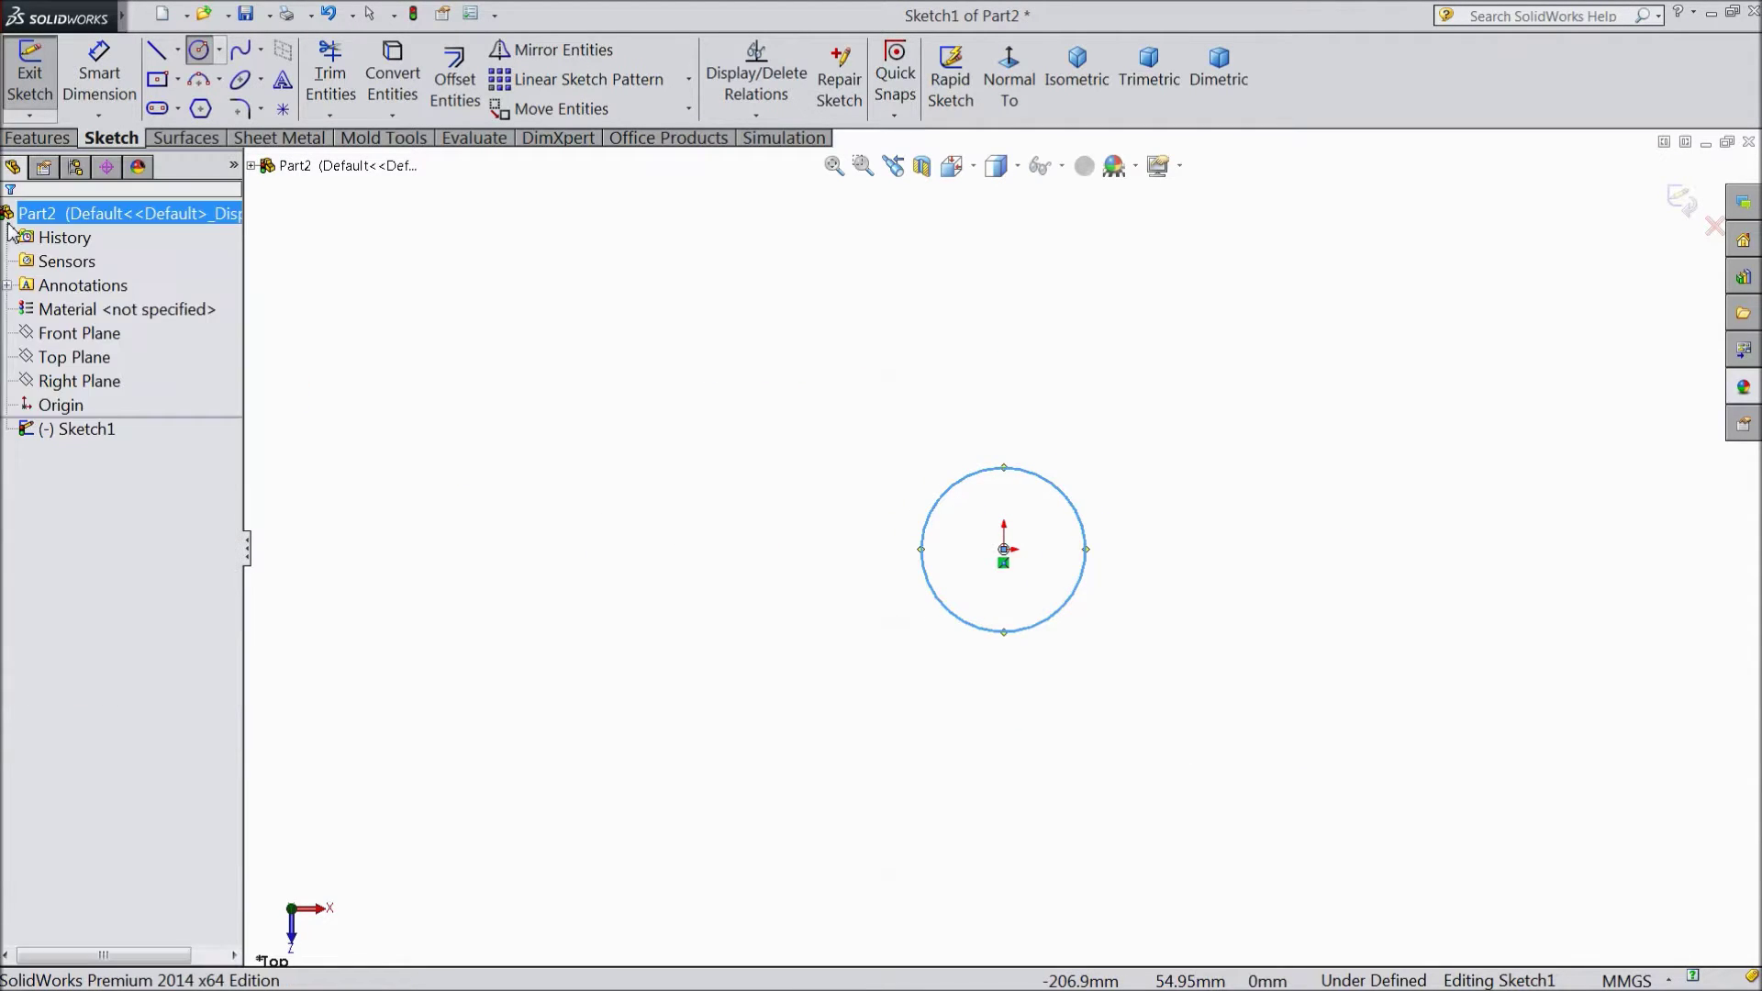
{"action": "left_click", "coordinate": [1682, 202]}
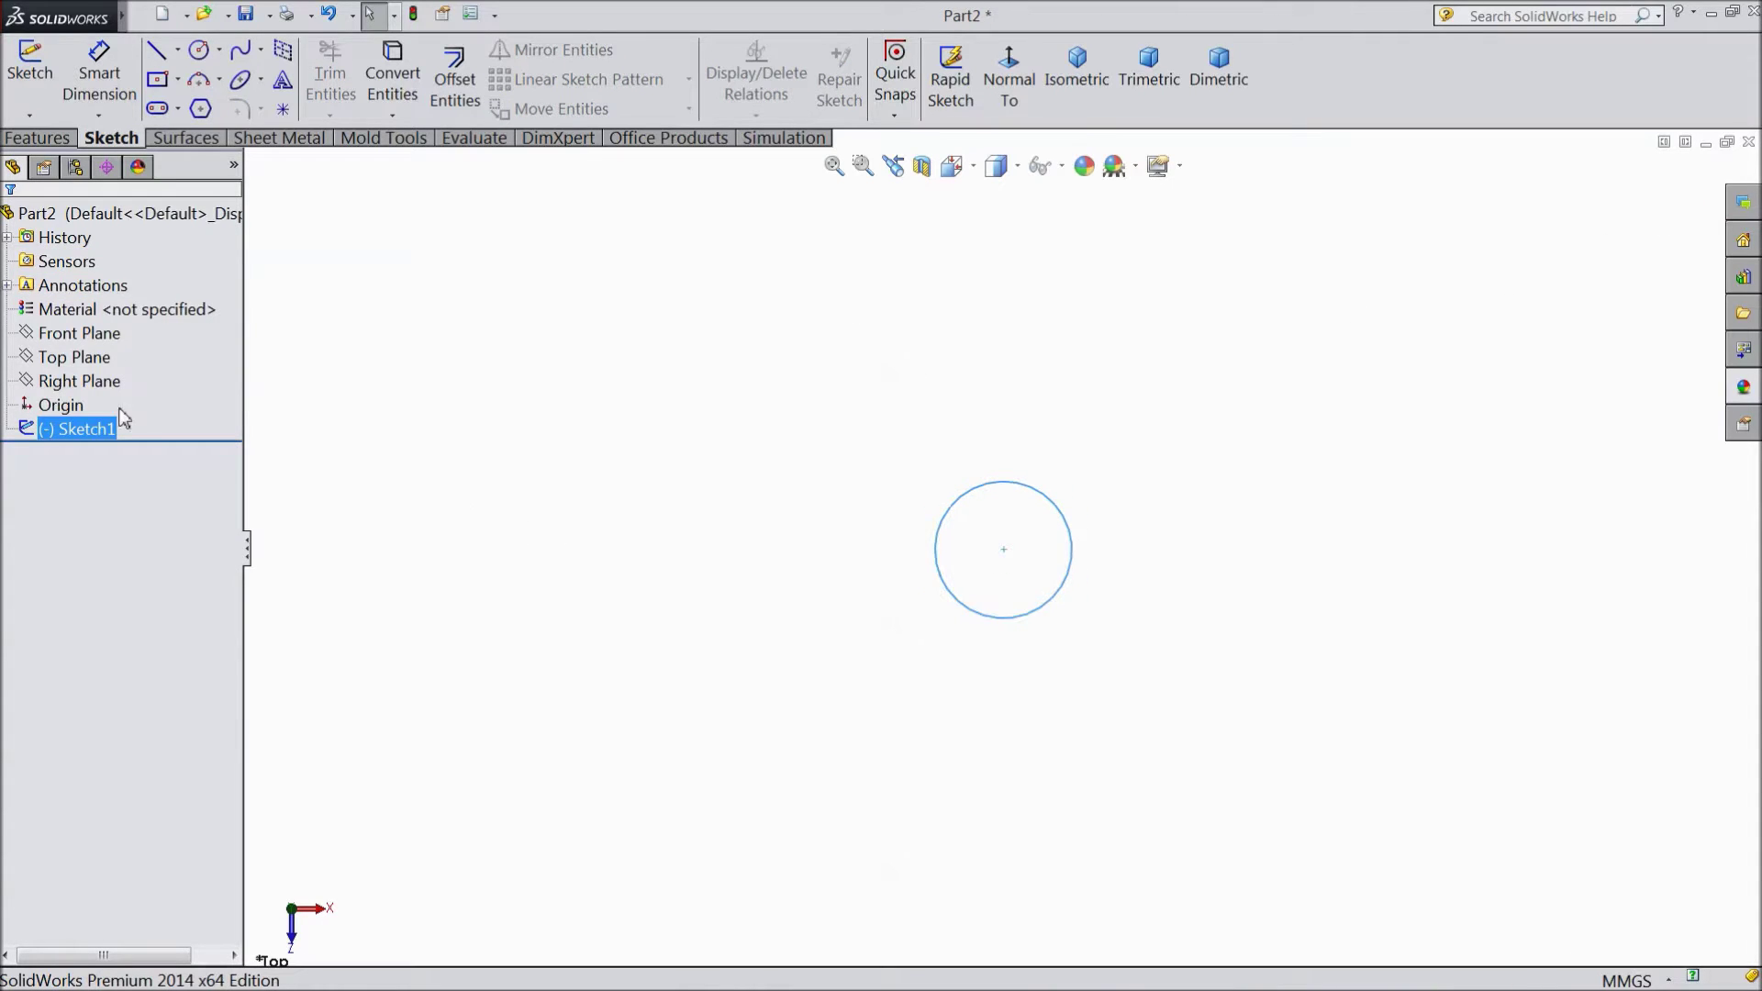
Step: Orbit to an isometric view and begin a new sketch on the Front Plane
{"action": "left_click", "coordinate": [92, 380]}
{"action": "middle_click_drag", "start_coordinate": [486, 536], "coordinate": [673, 370]}
{"action": "left_click", "coordinate": [103, 338]}
{"action": "middle_click_drag", "start_coordinate": [428, 449], "coordinate": [154, 284]}
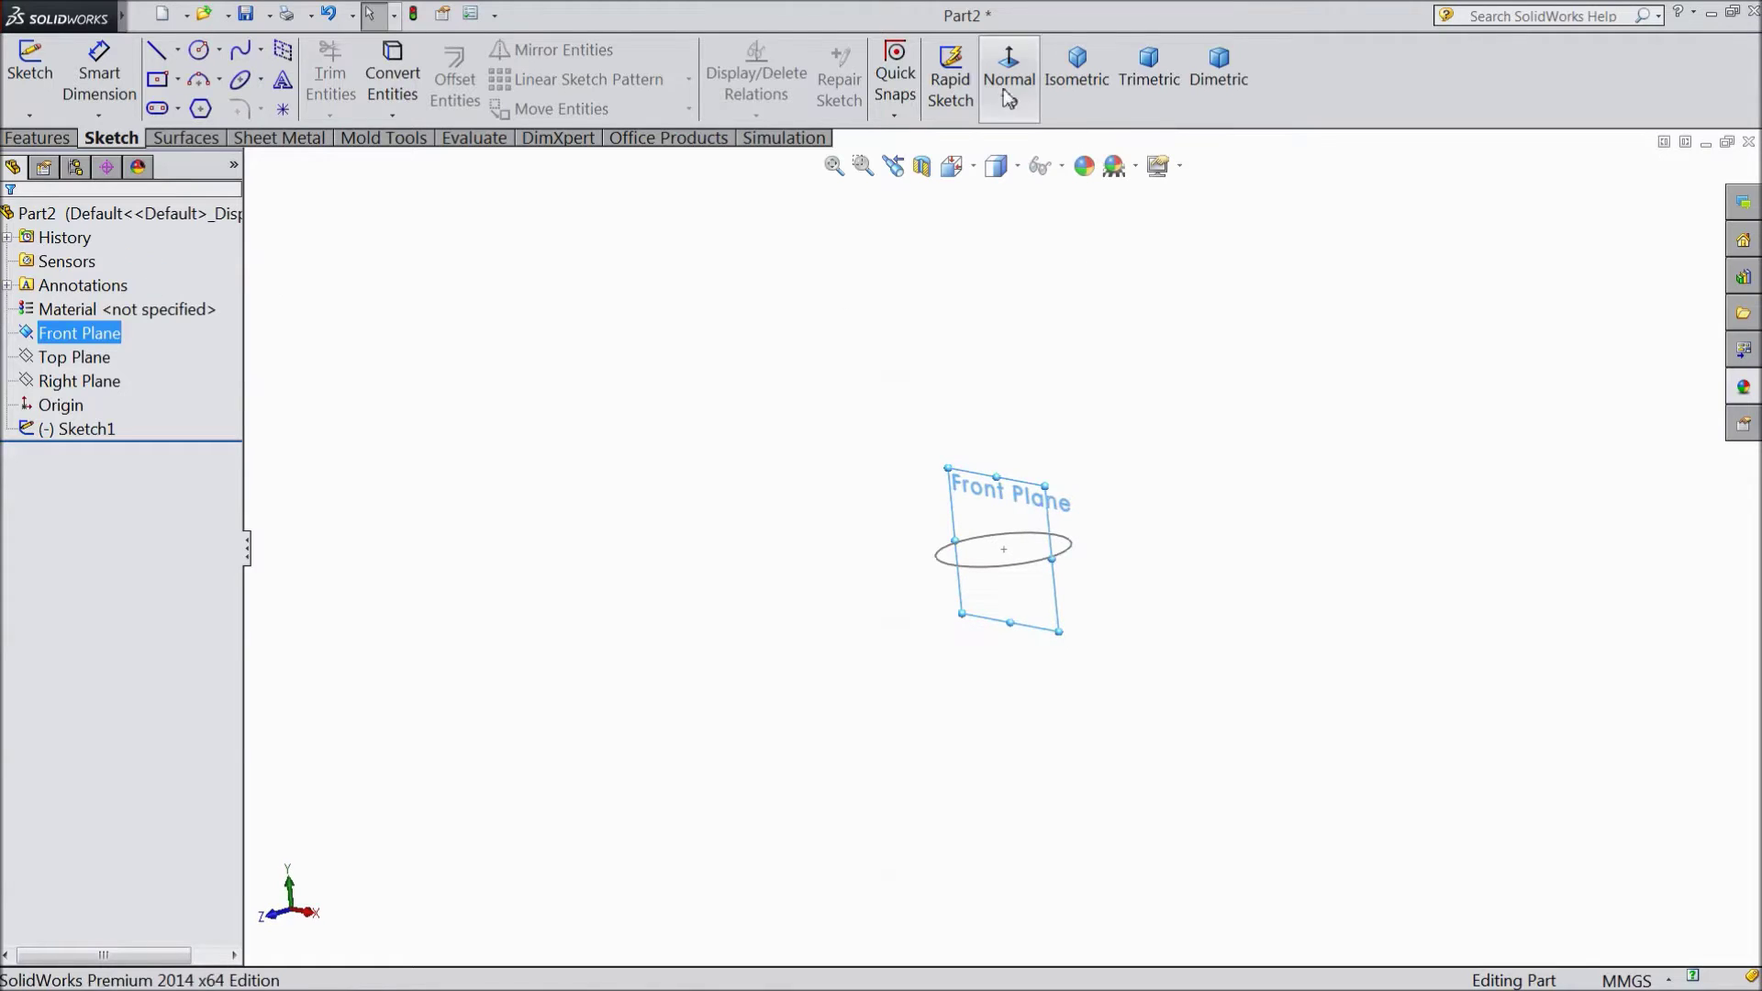
{"action": "left_click", "coordinate": [1076, 83]}
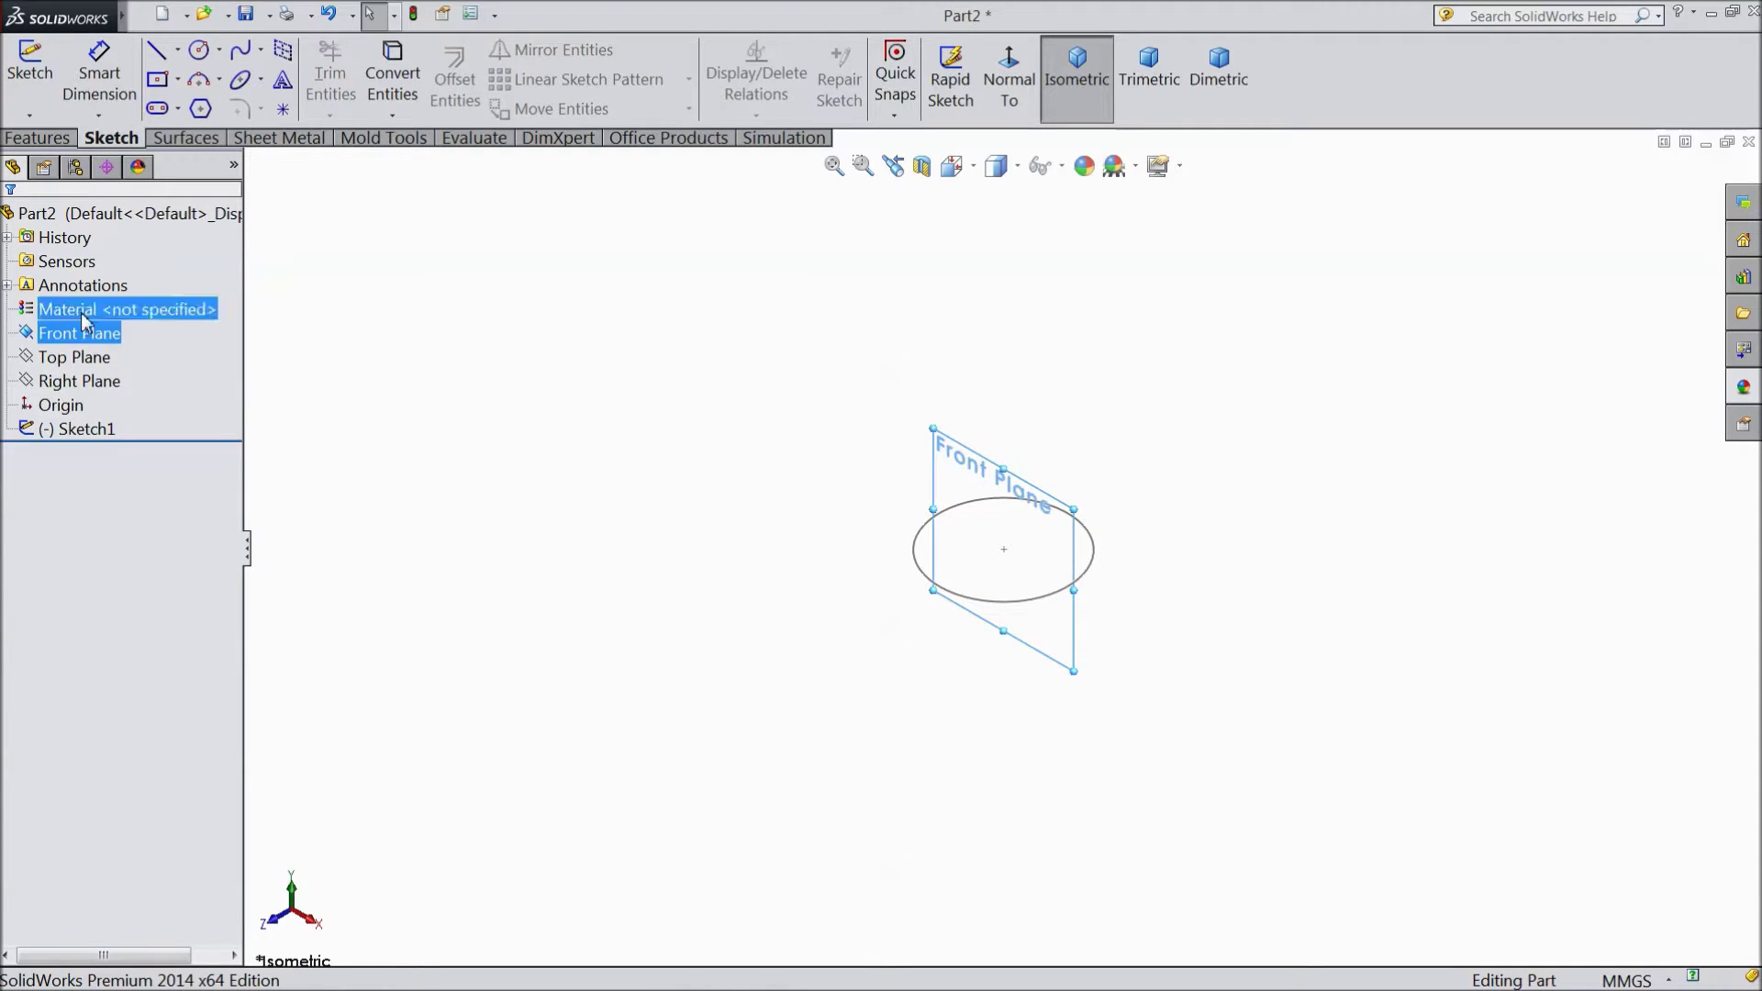
{"action": "left_click", "coordinate": [29, 71]}
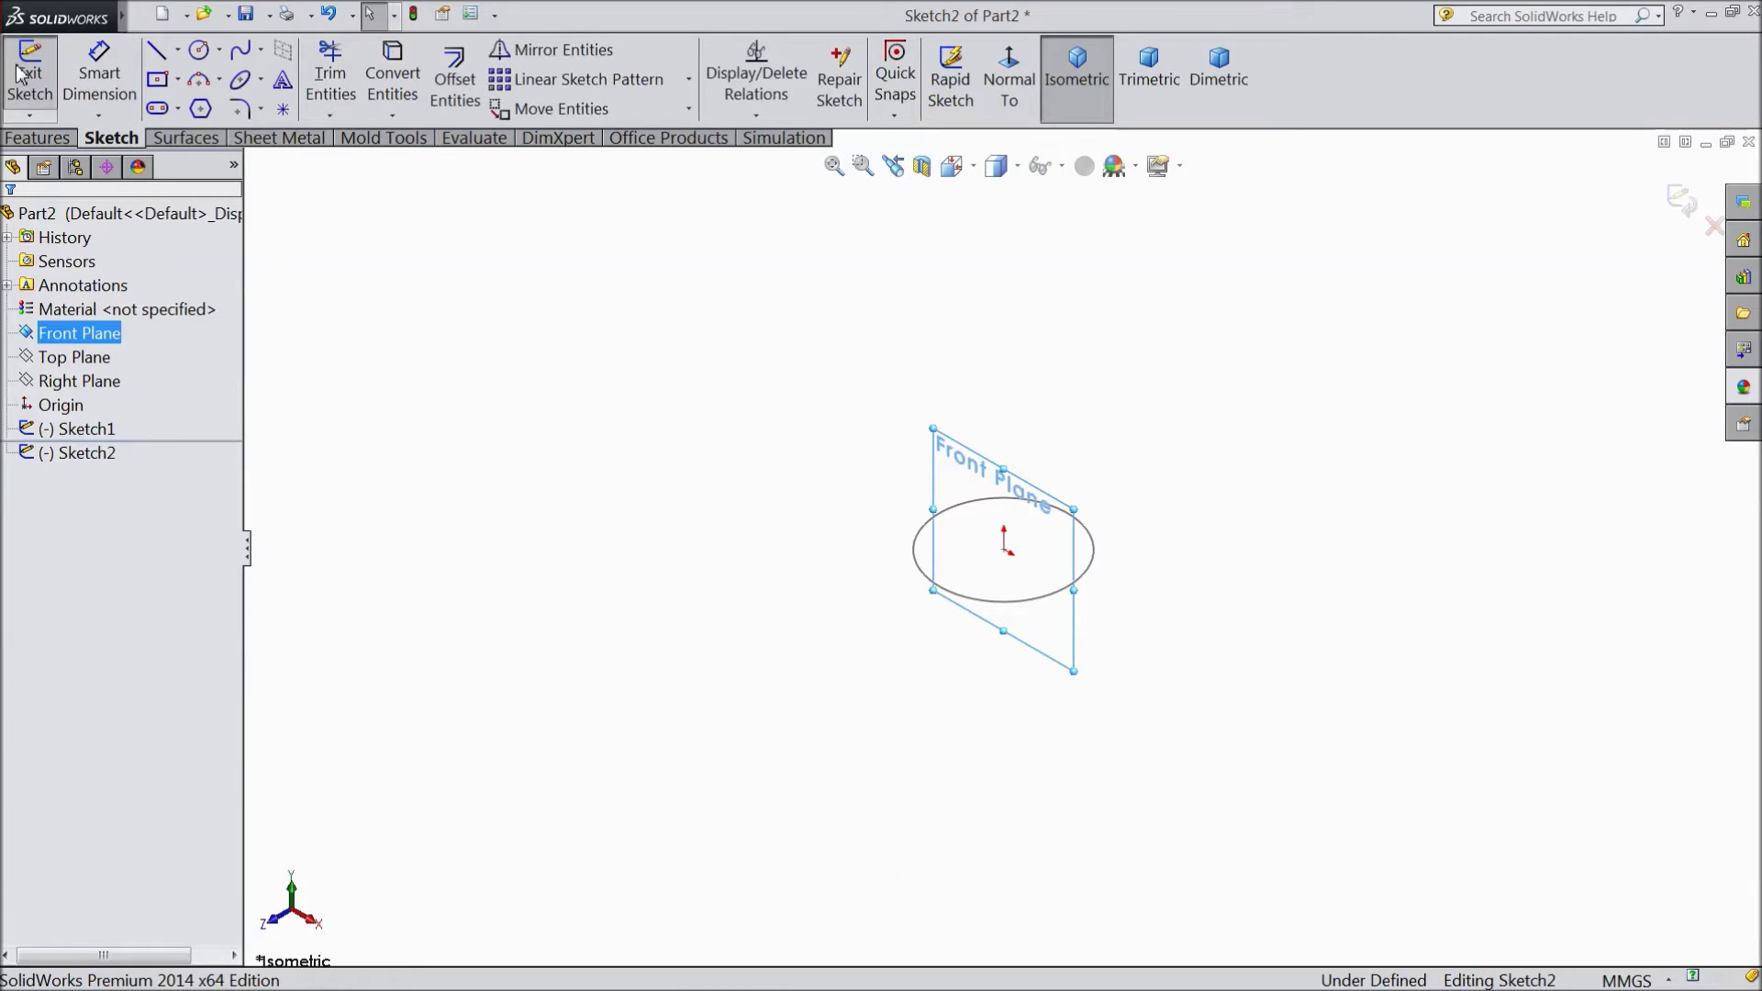
Step: Viewing the Front Plane normal-on, draw a wavy spline upward from the origin and zoom to fit
{"action": "left_click", "coordinate": [1009, 78]}
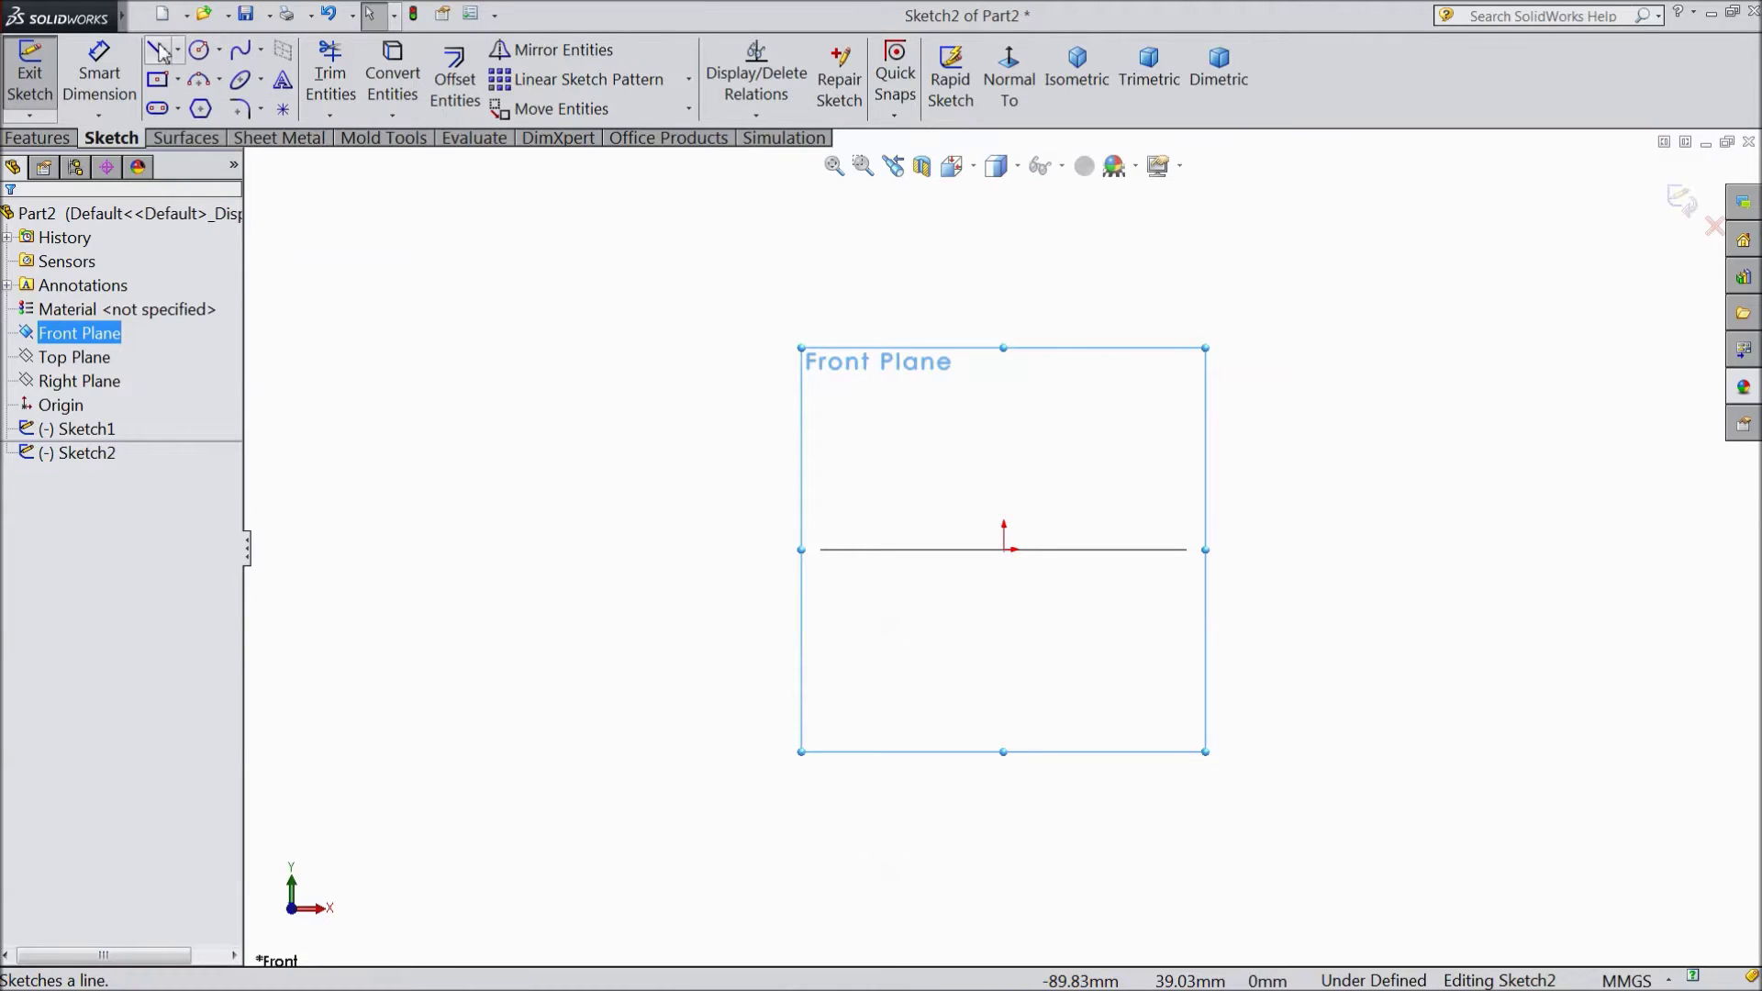
{"action": "left_click", "coordinate": [240, 55]}
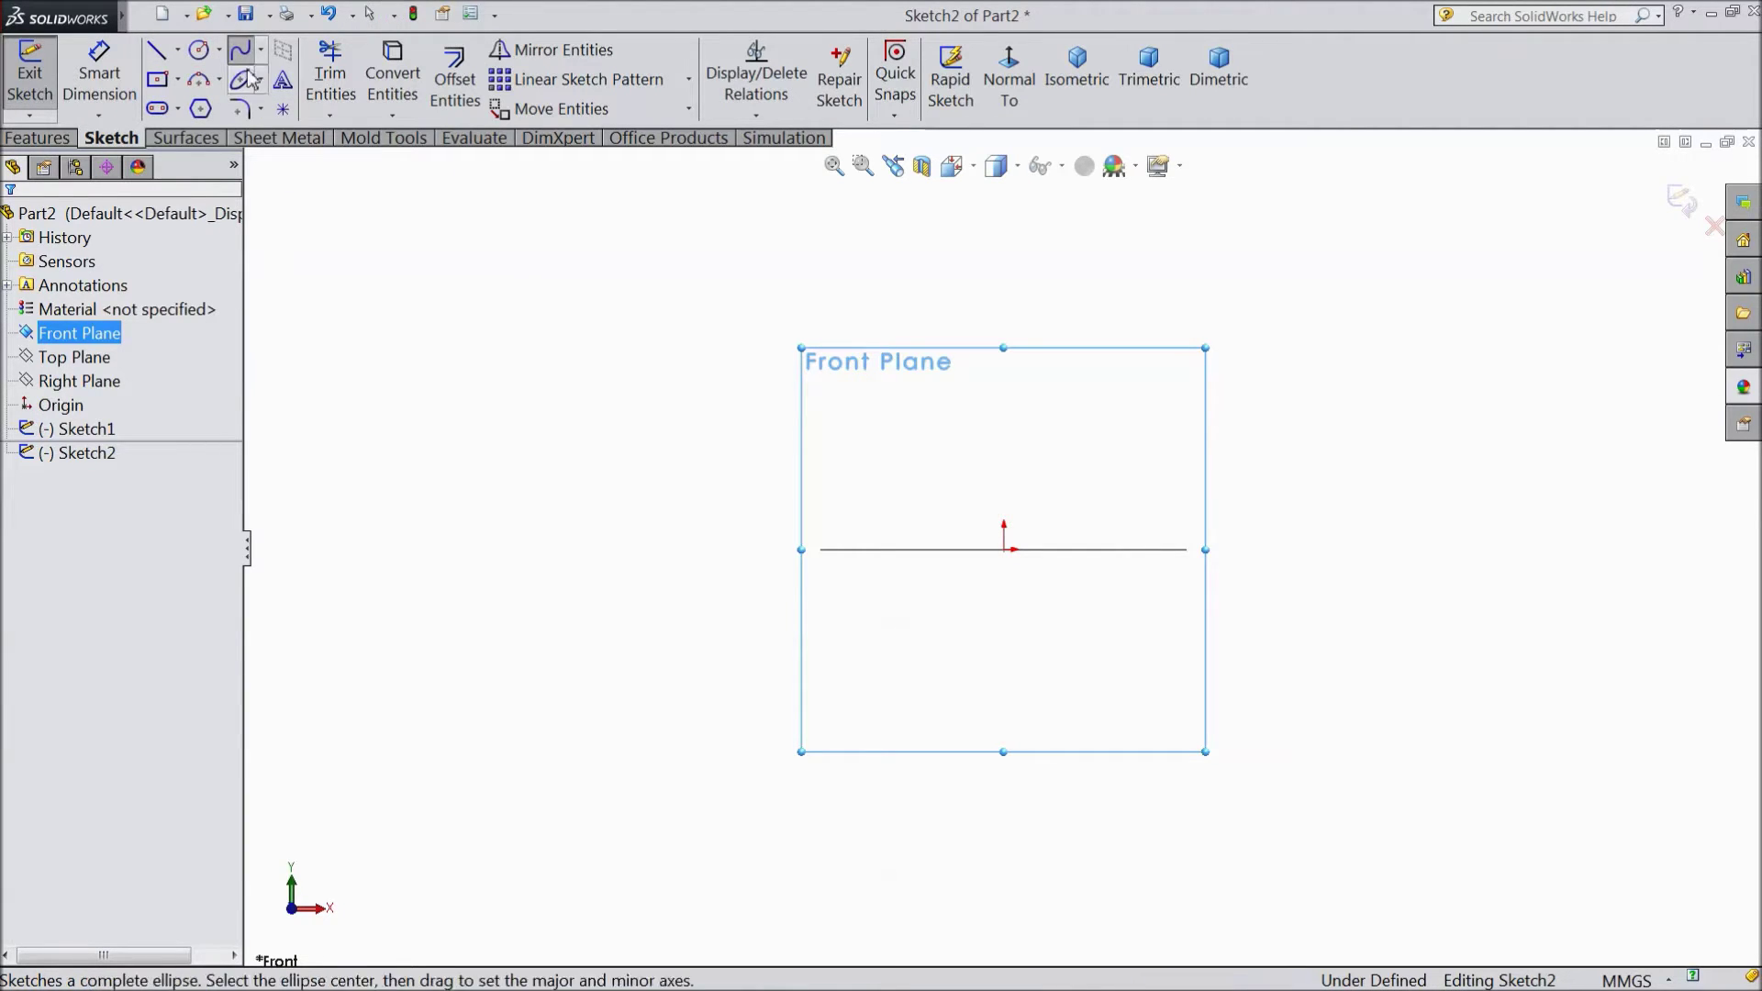
{"action": "left_click", "coordinate": [1004, 549]}
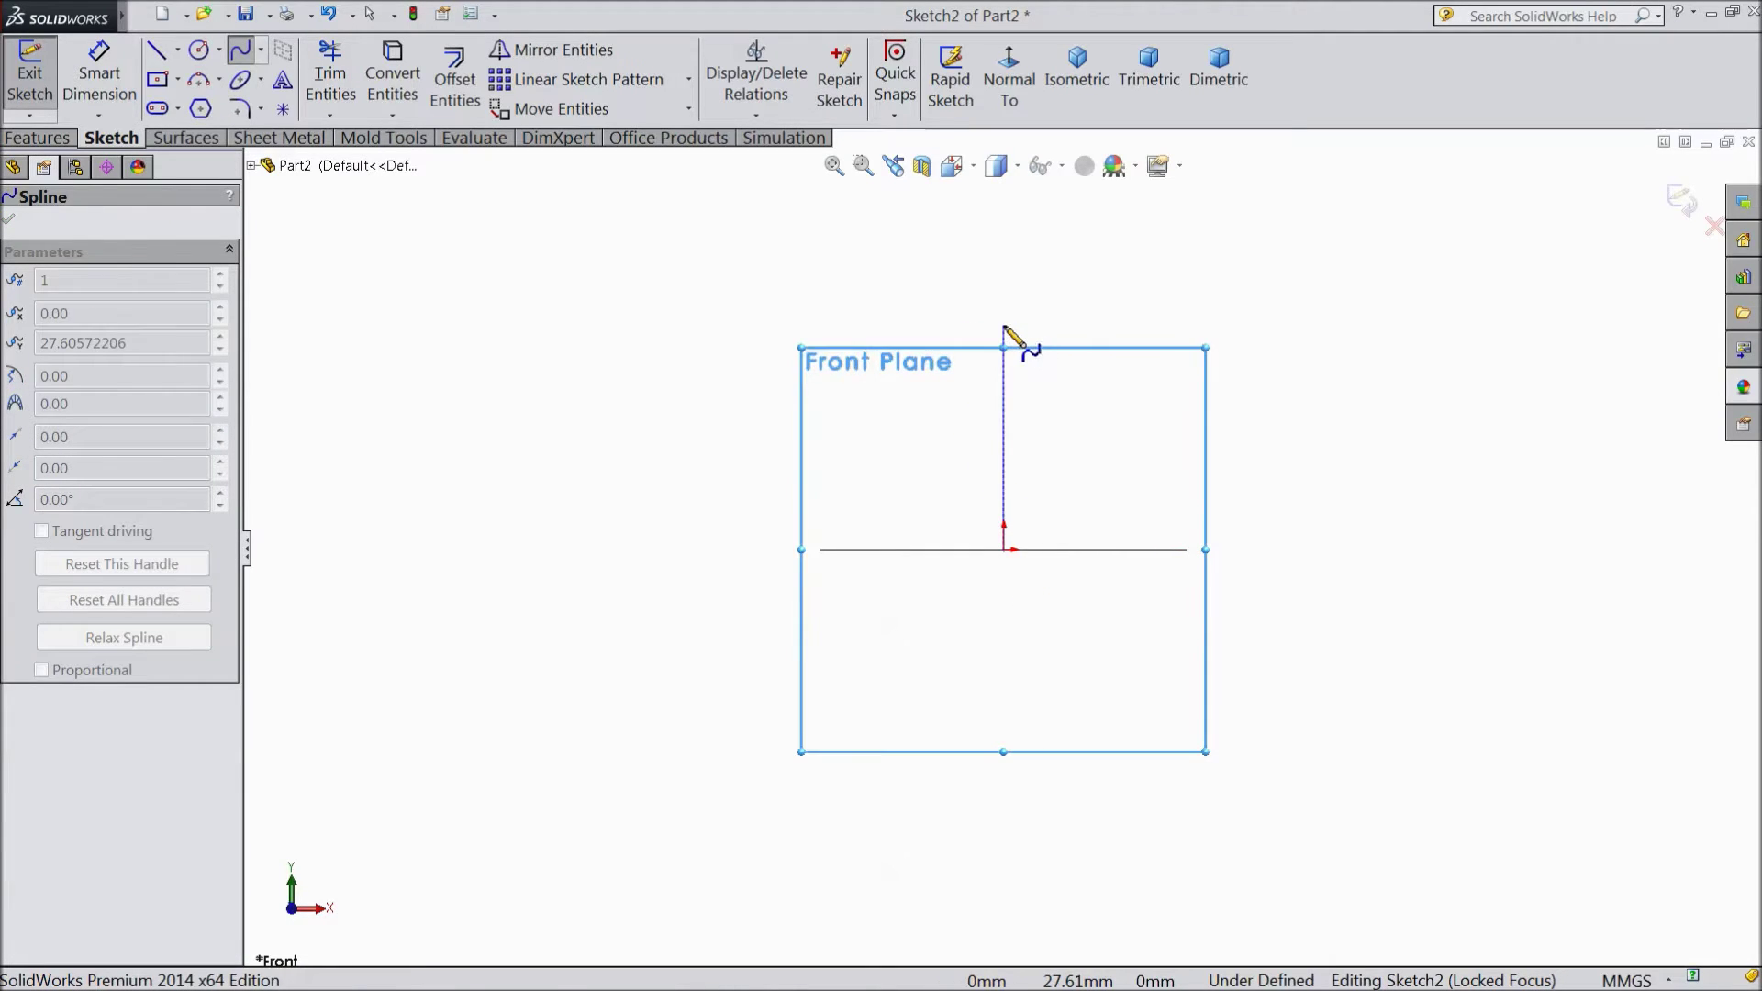
{"action": "left_click", "coordinate": [1004, 393]}
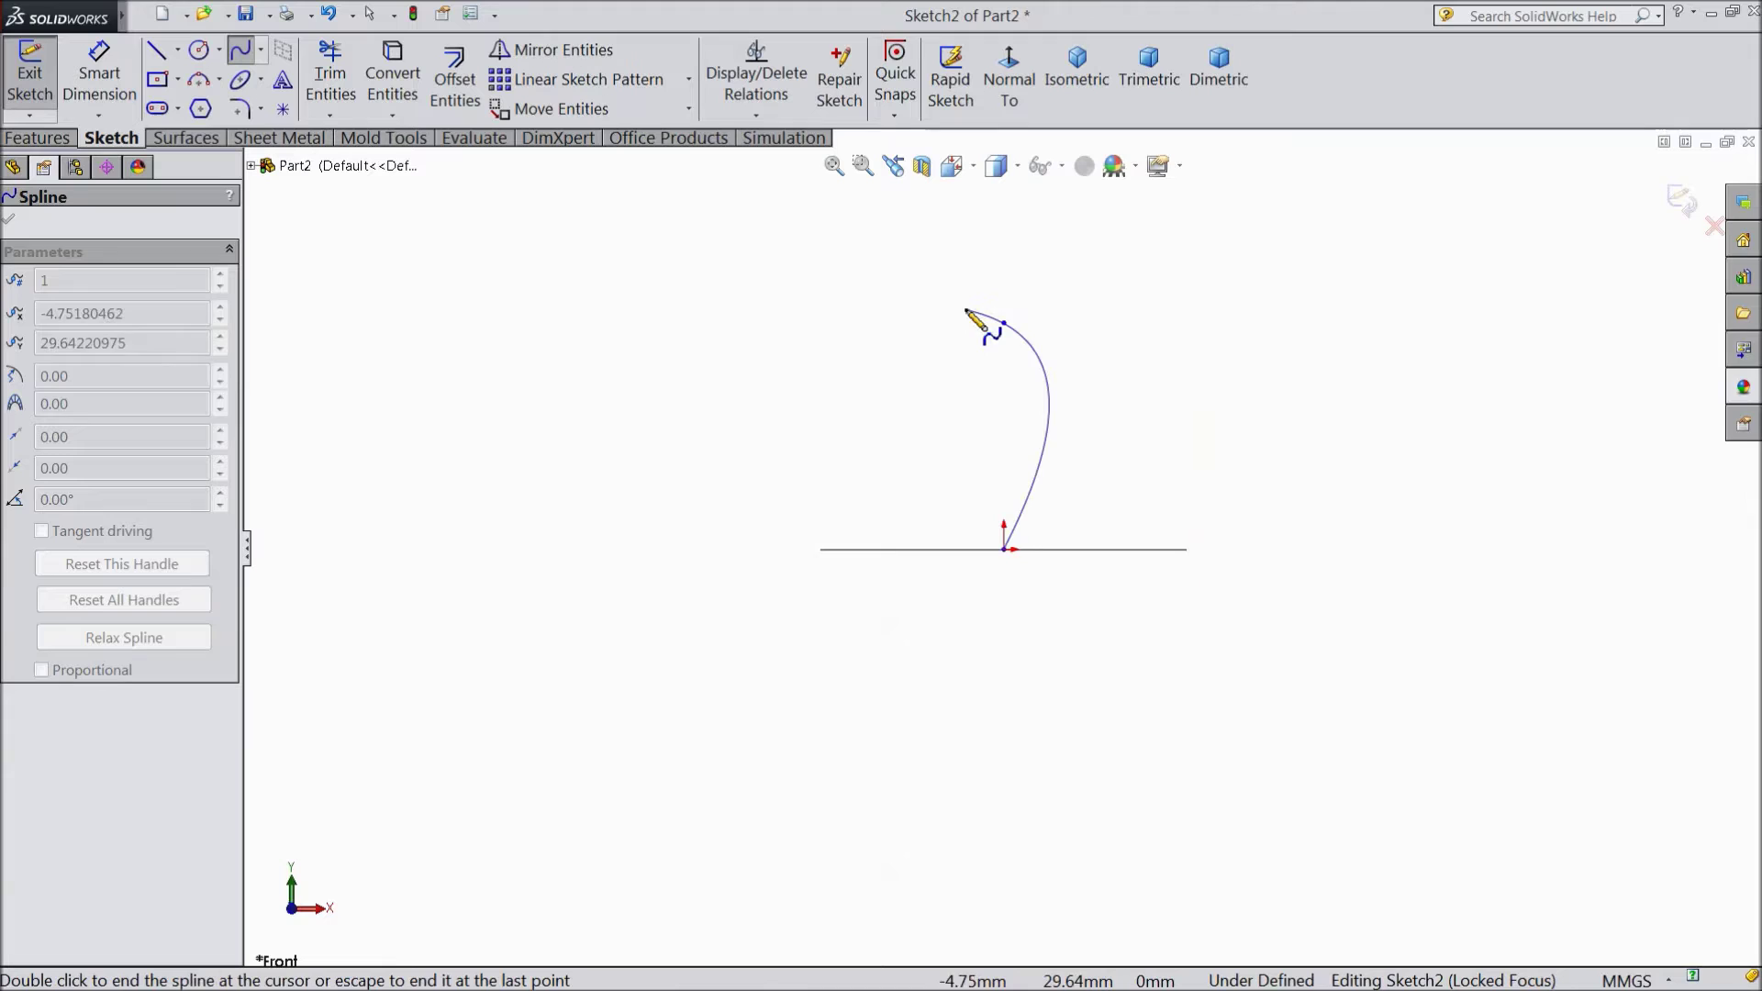
{"action": "left_click", "coordinate": [948, 266]}
{"action": "scroll", "coordinate": [1014, 223], "scroll_direction": "up", "scroll_amount": 2}
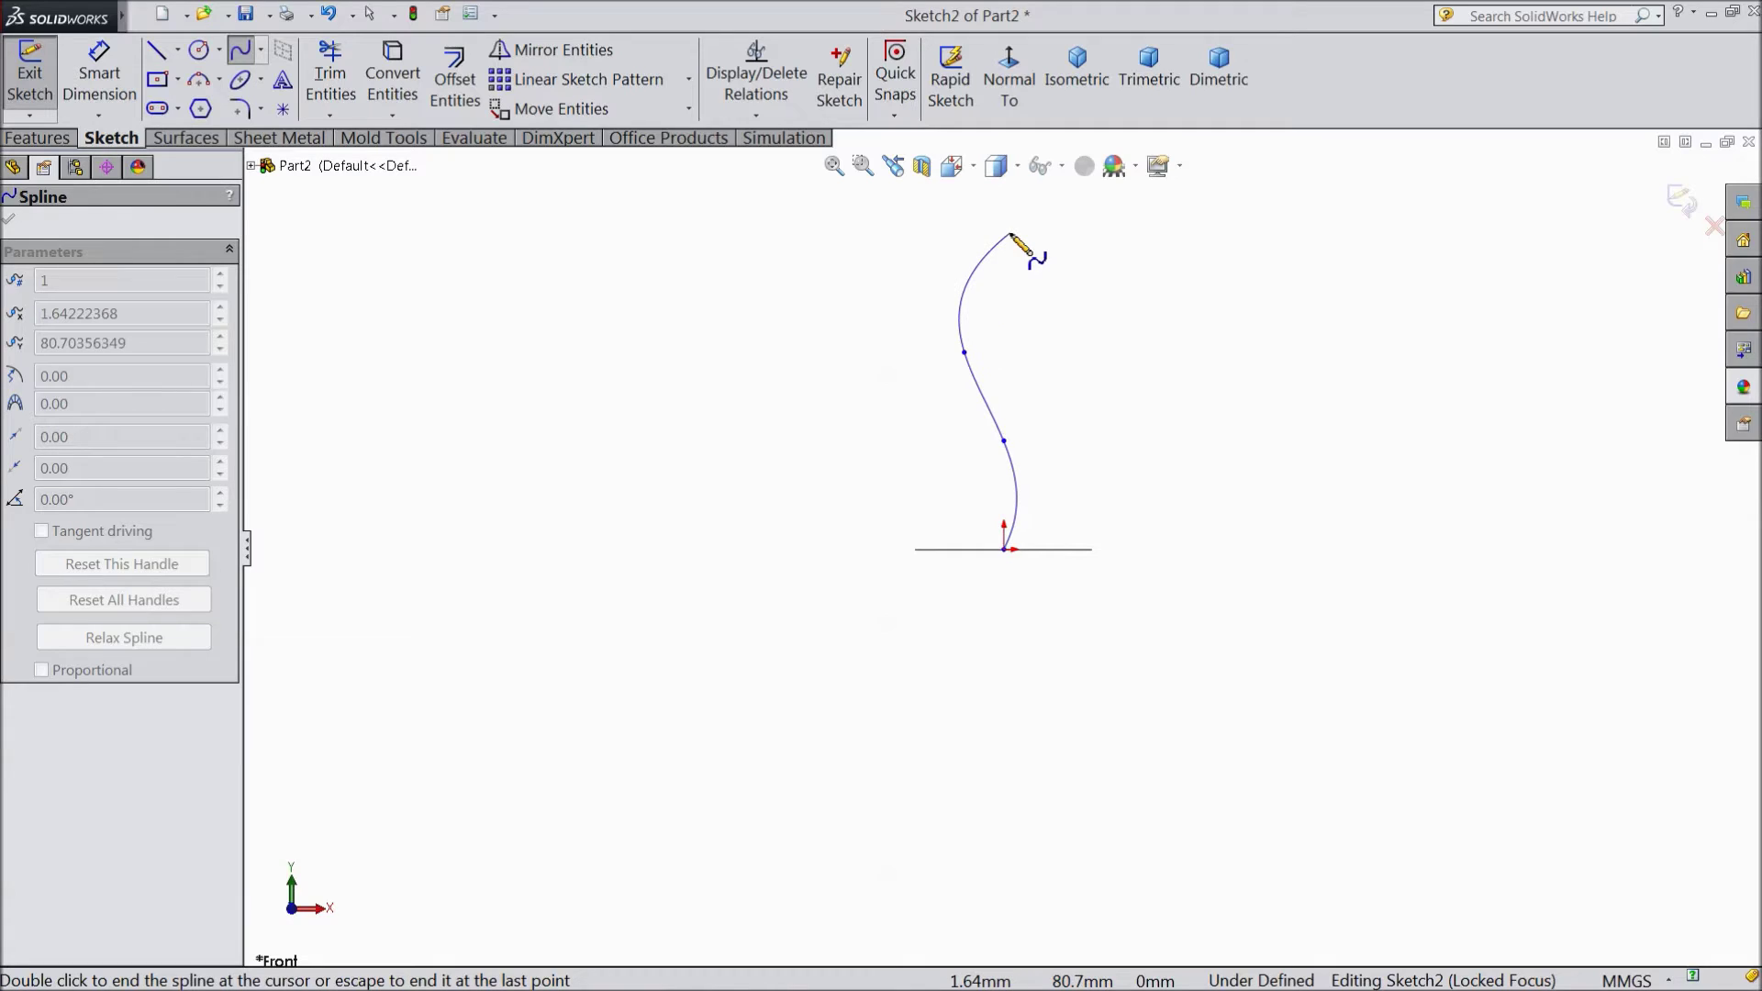
{"action": "left_click", "coordinate": [1011, 234]}
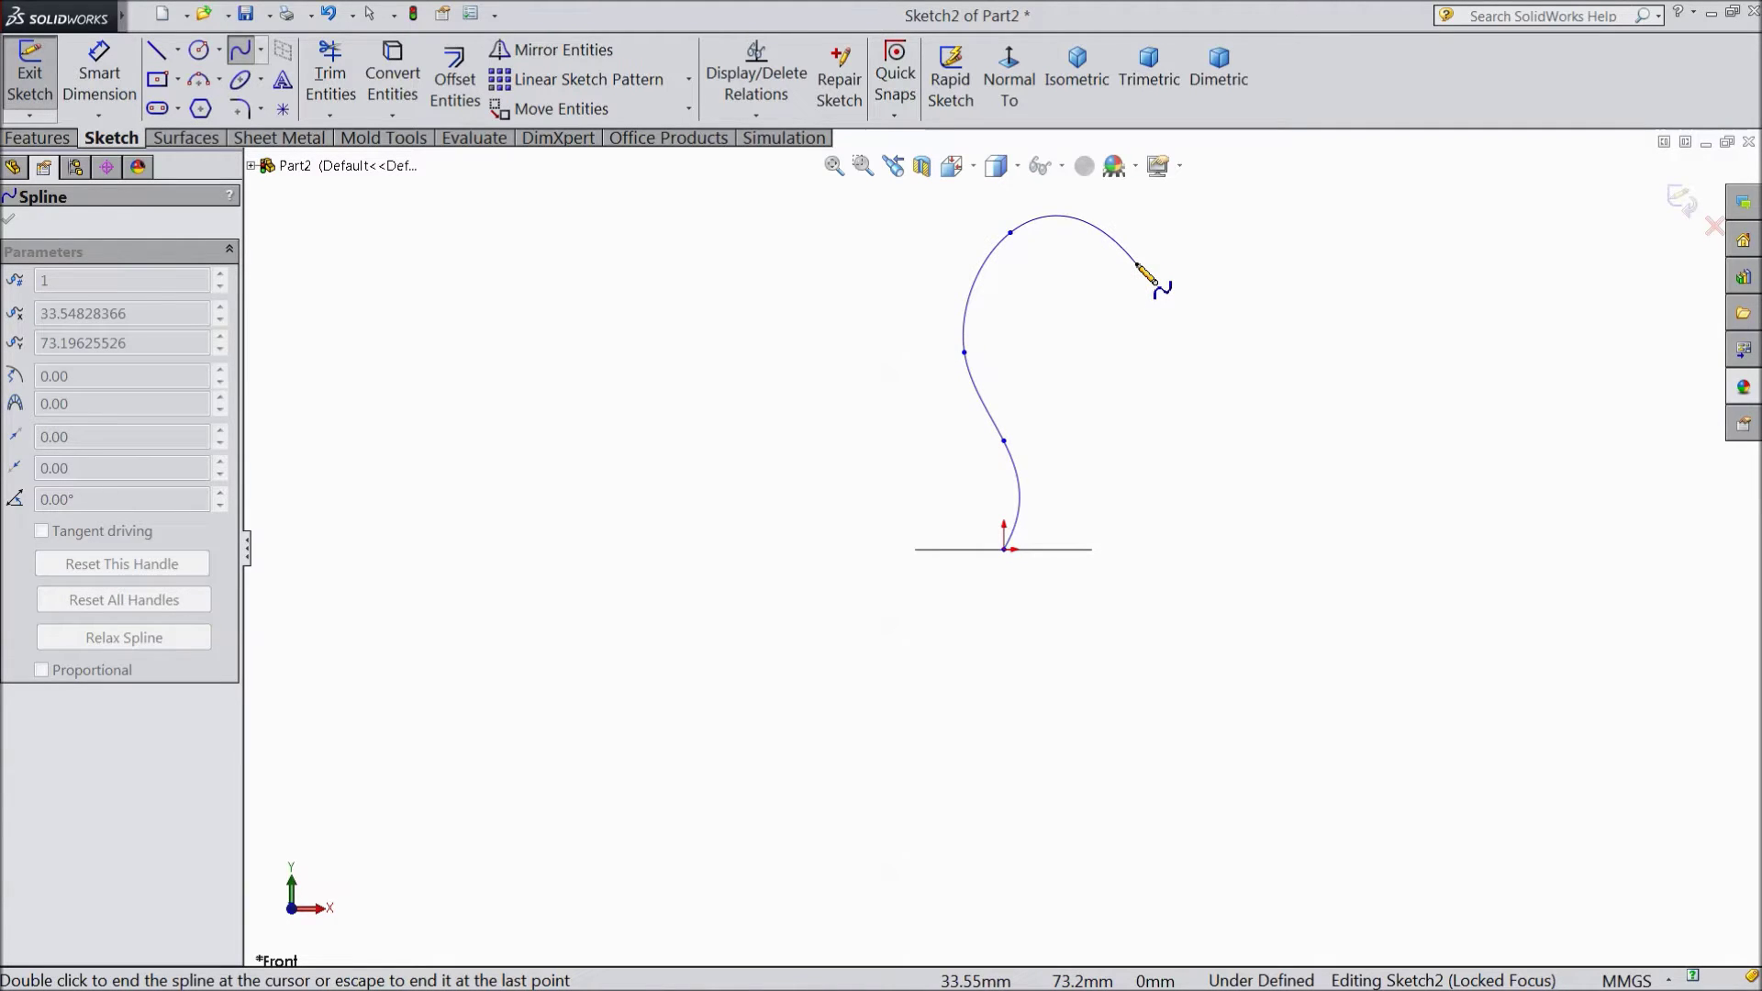
{"action": "key", "text": "z"}
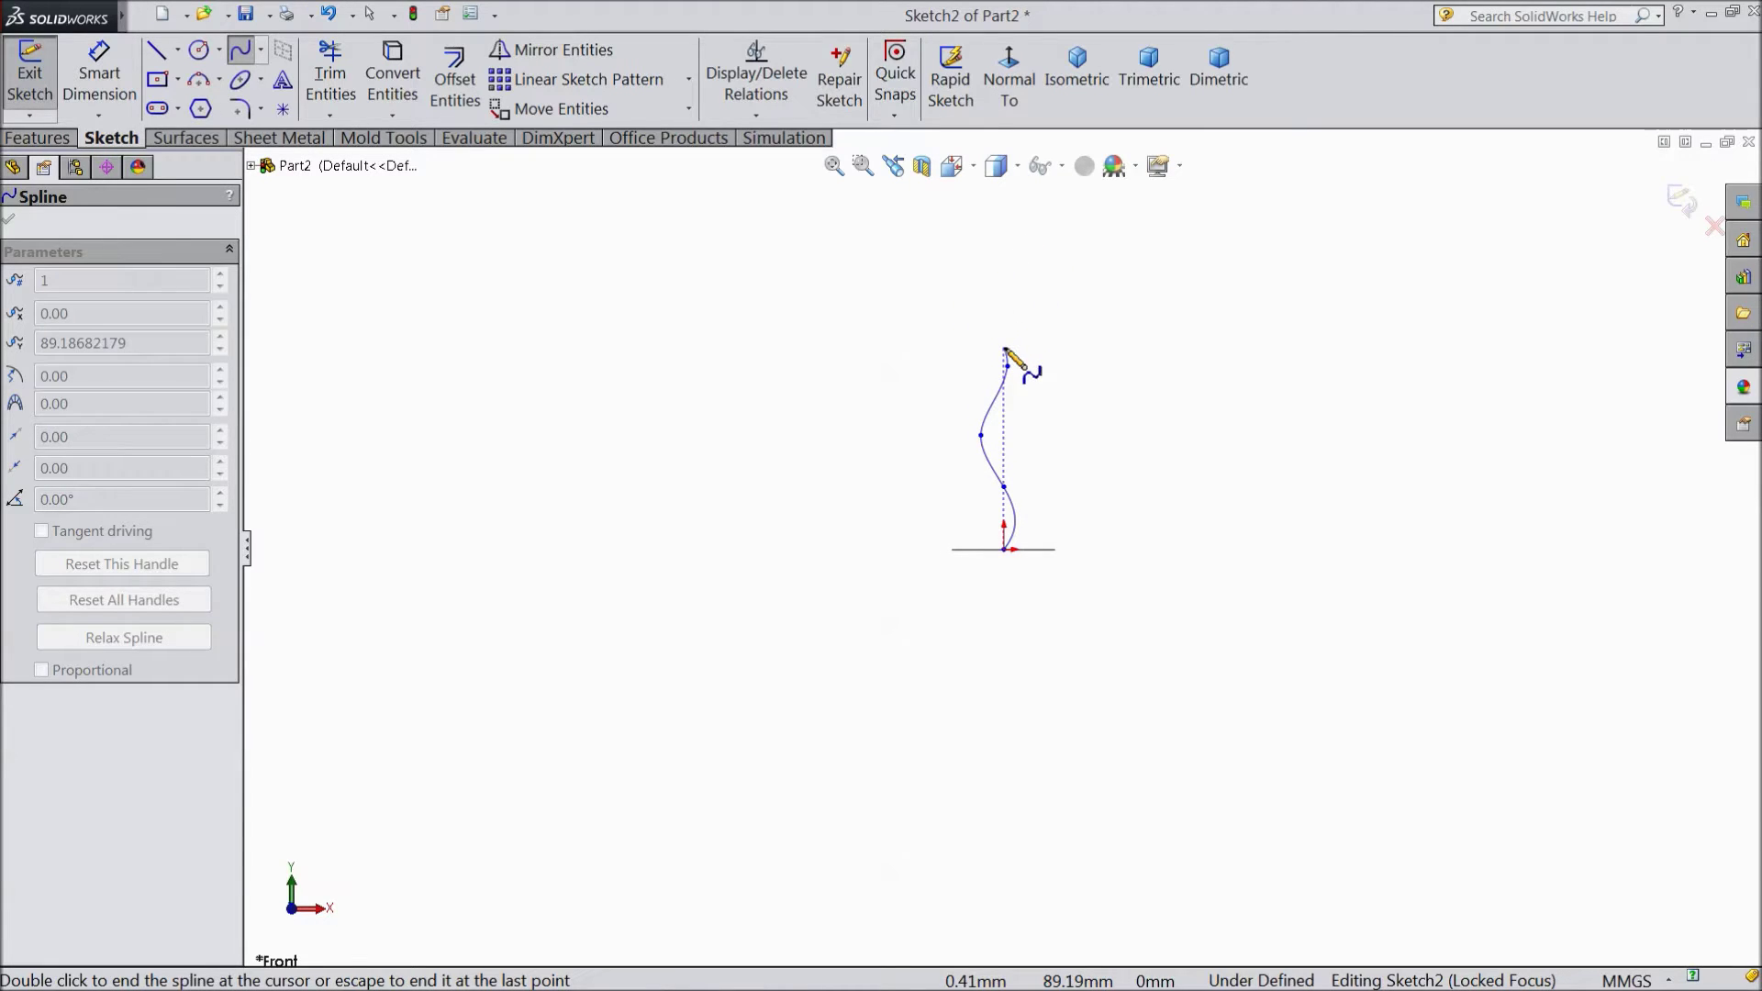
{"action": "double_click", "coordinate": [1006, 350]}
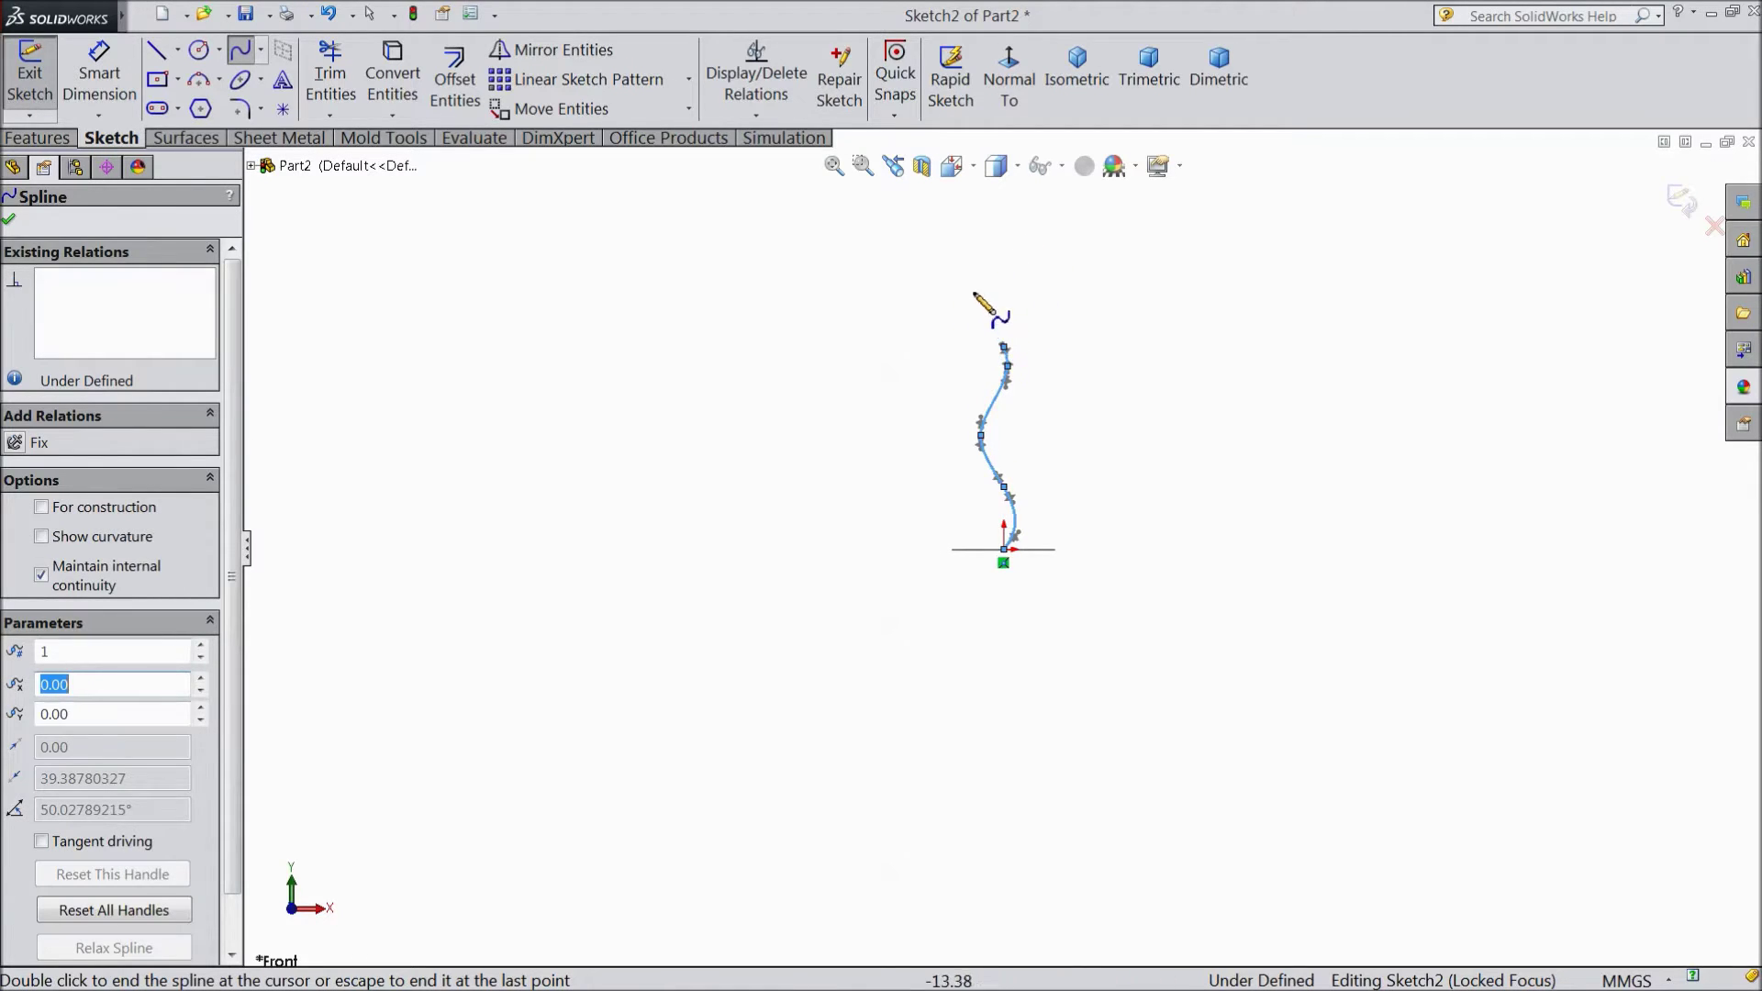
{"action": "key", "text": "f"}
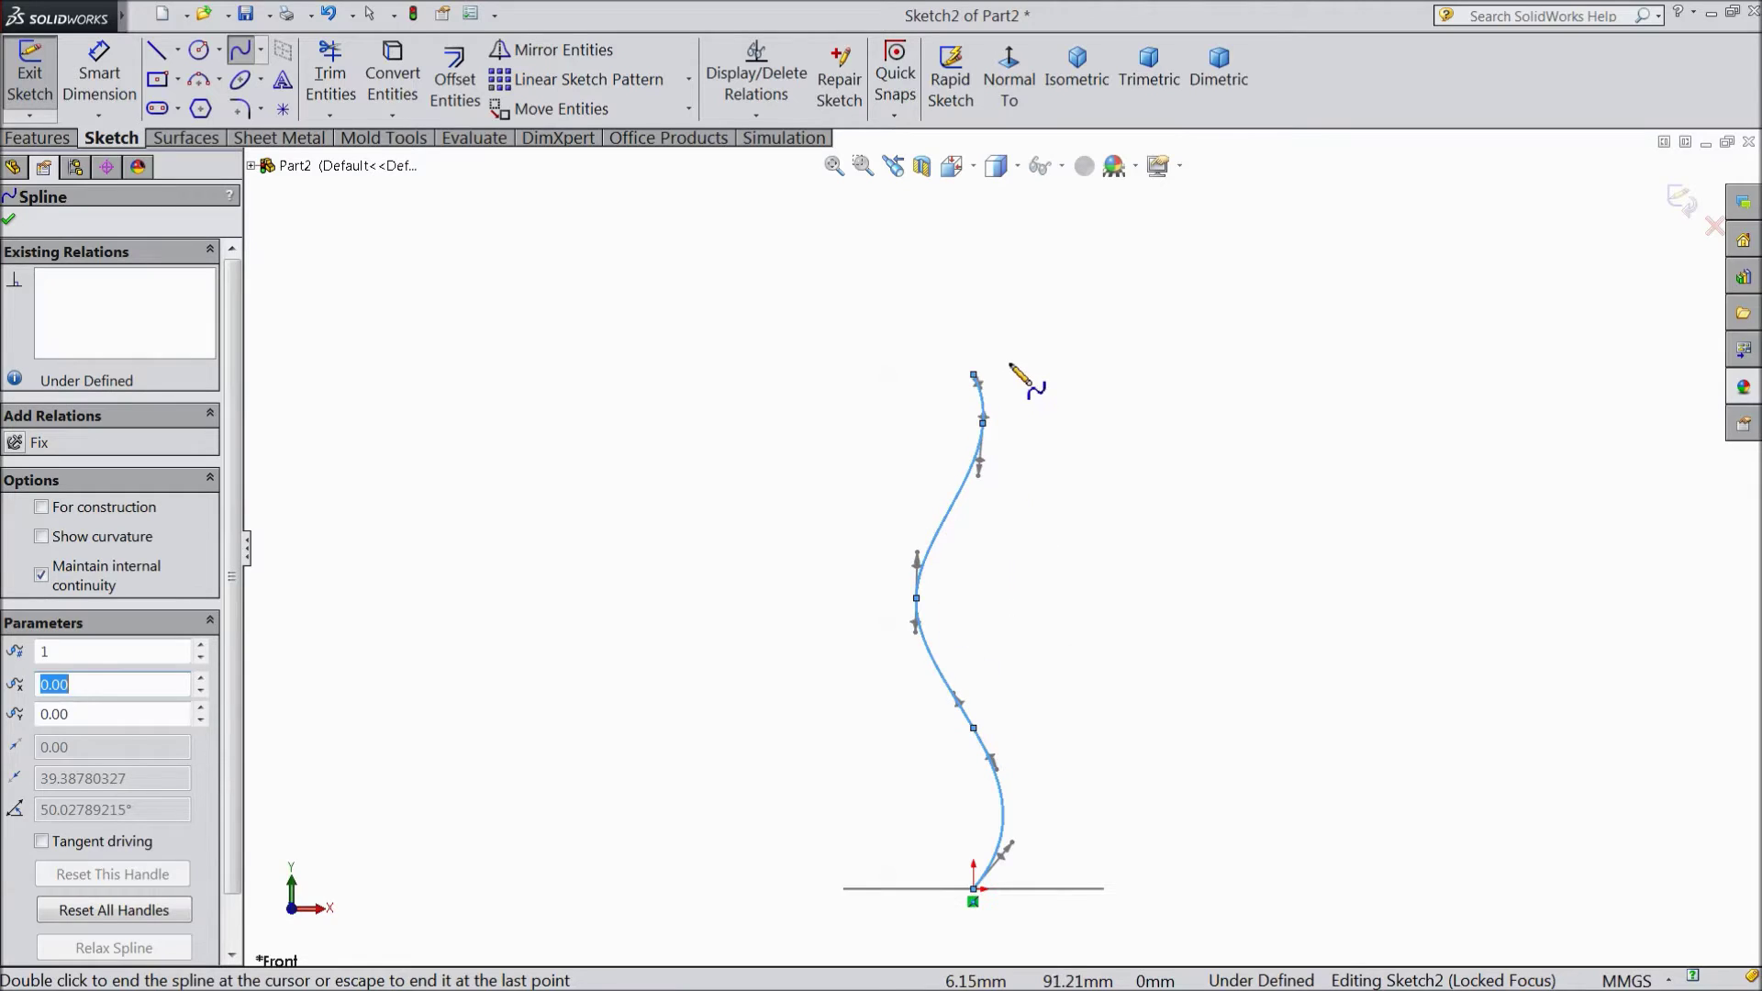
Step: Move the spline's top end up and left and adjust its top and bottom tangents
{"action": "left_click", "coordinate": [8, 221]}
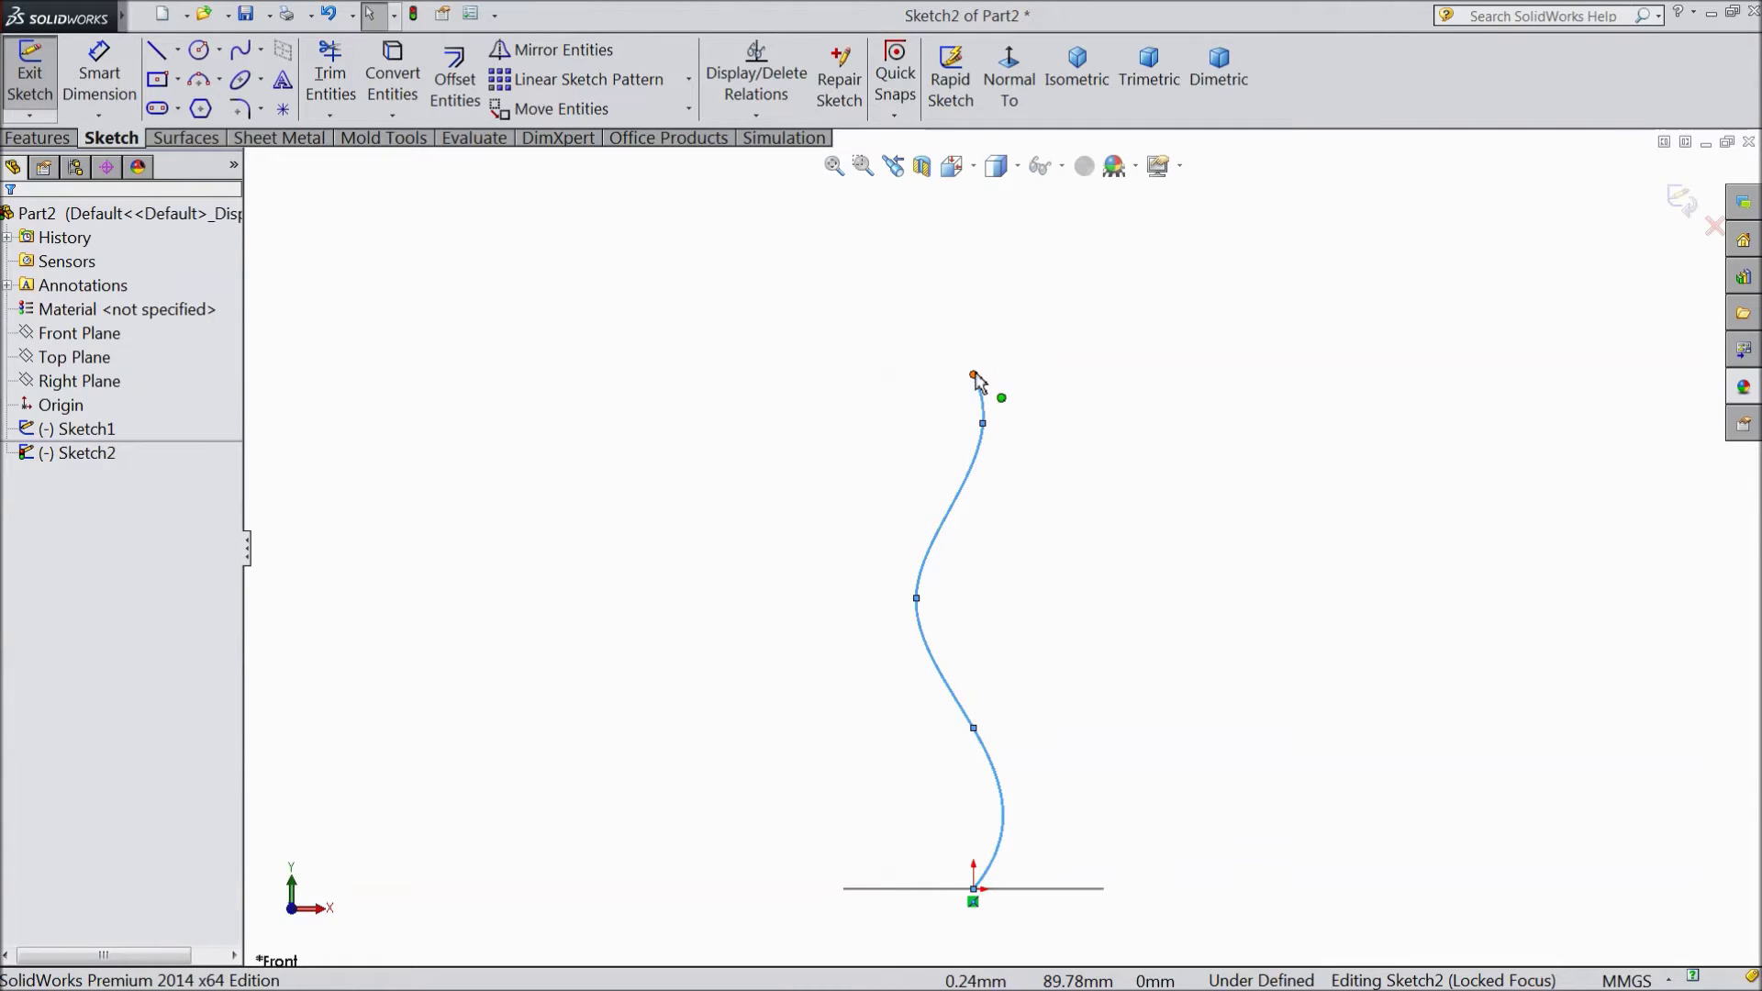
{"action": "left_click_drag", "start_coordinate": [974, 376], "coordinate": [909, 186]}
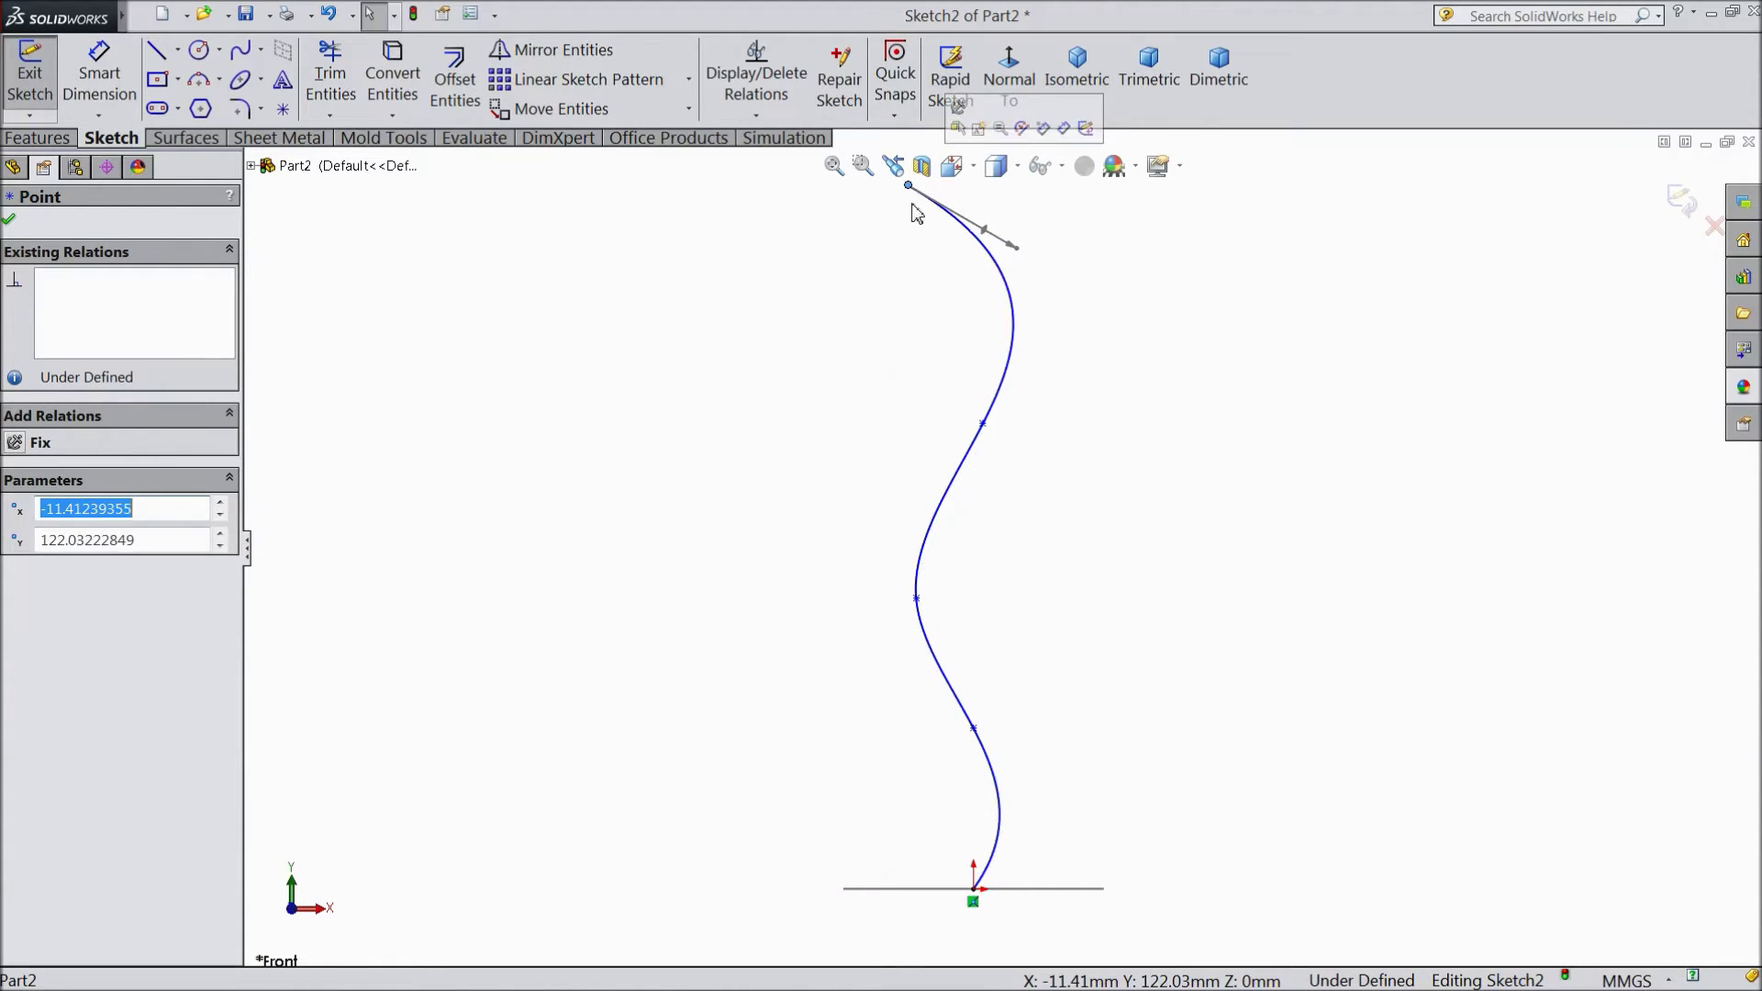
{"action": "key", "text": "f"}
{"action": "left_click_drag", "start_coordinate": [1013, 341], "coordinate": [997, 368]}
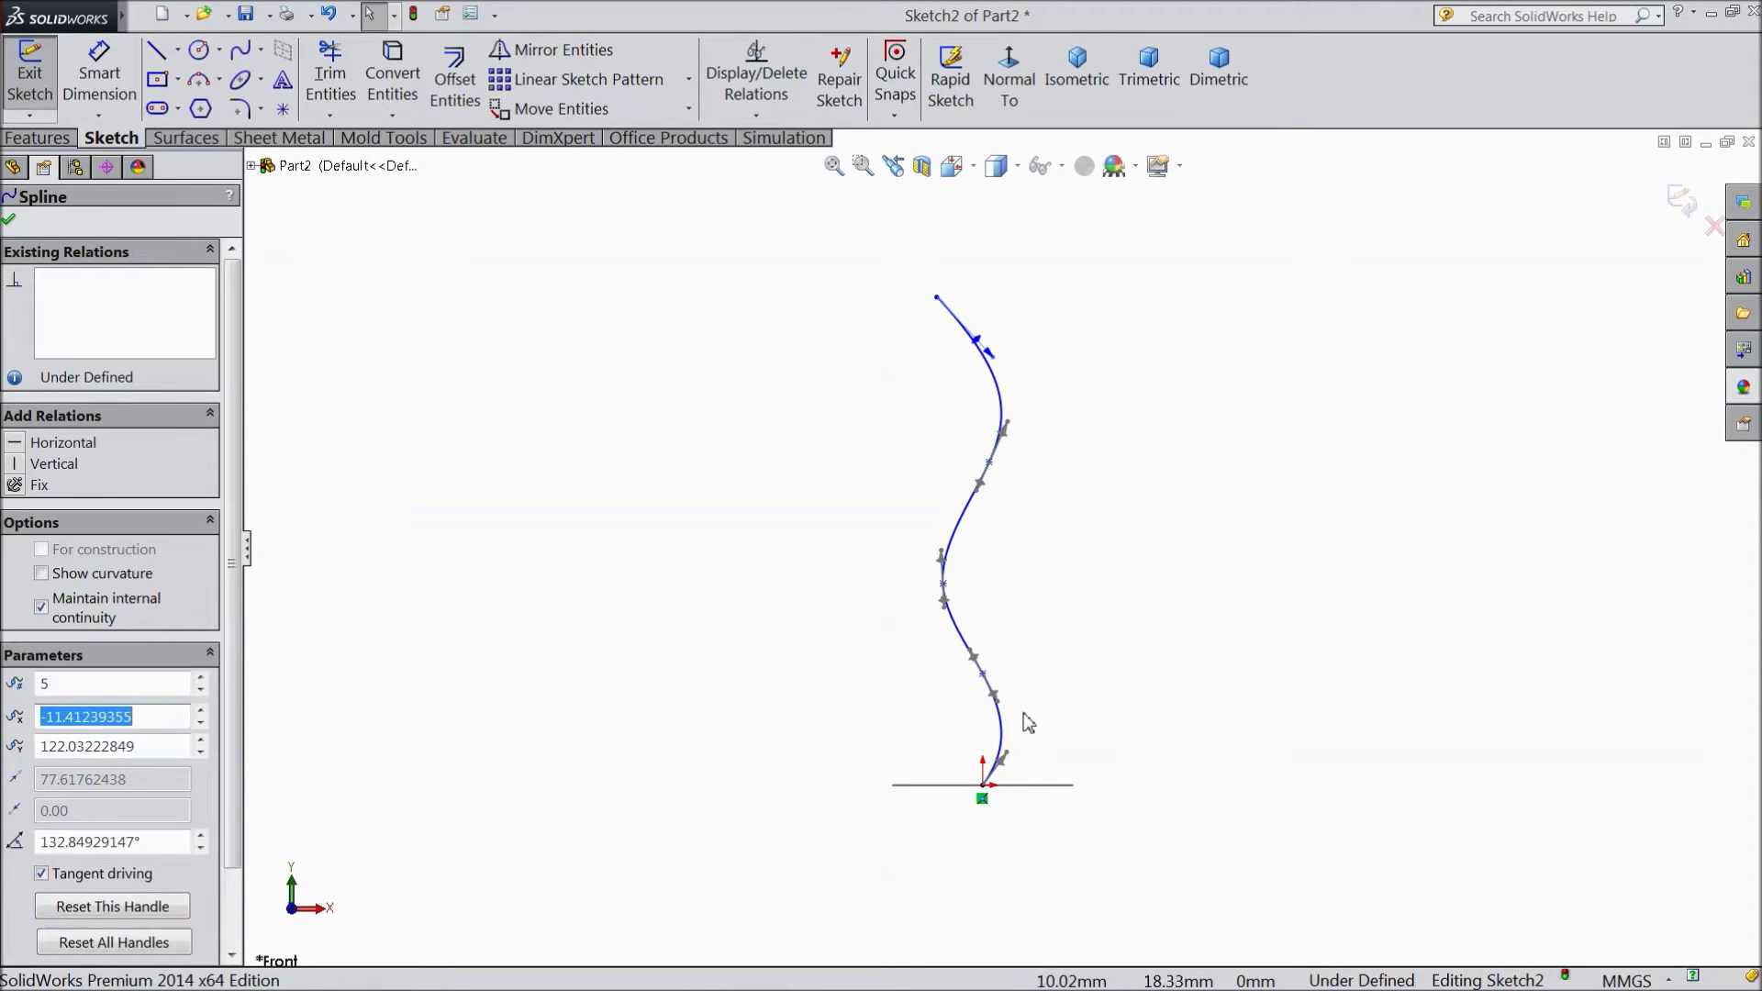
{"action": "mouse_move", "coordinate": [1004, 756]}
{"action": "left_mouse_down"}
{"action": "mouse_move", "coordinate": [1032, 737]}
{"action": "mouse_move", "coordinate": [1013, 755]}
{"action": "left_mouse_up"}
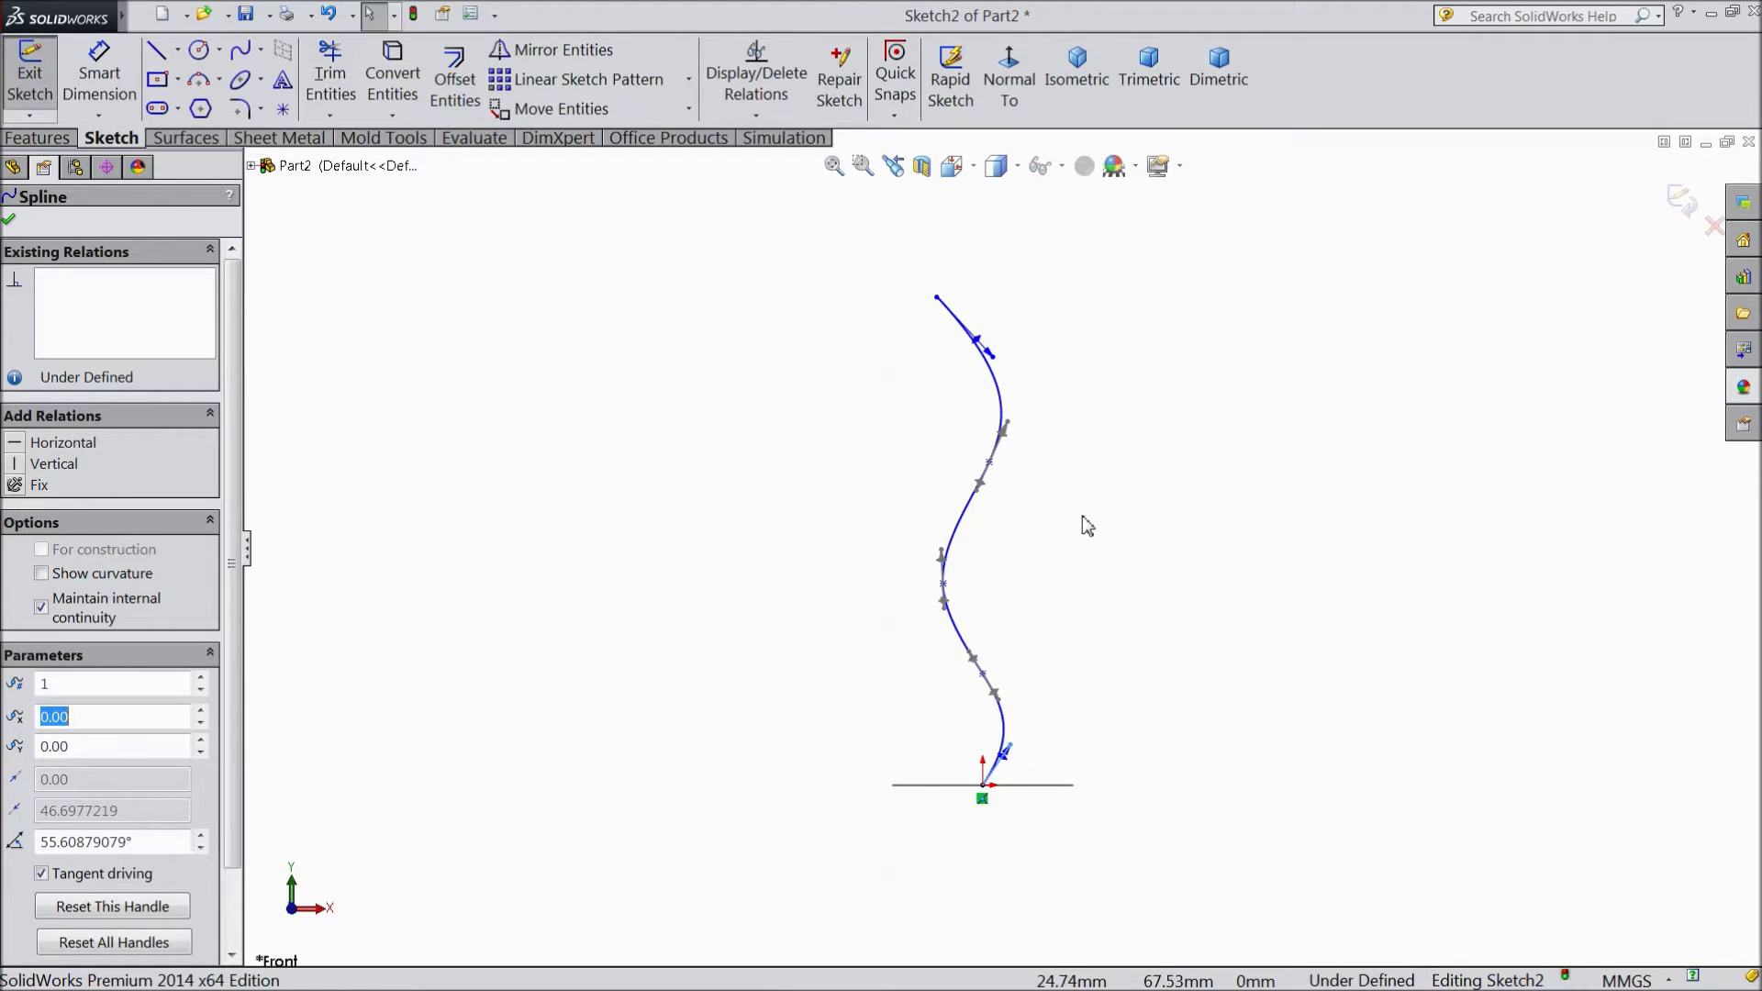
{"action": "left_click", "coordinate": [8, 221]}
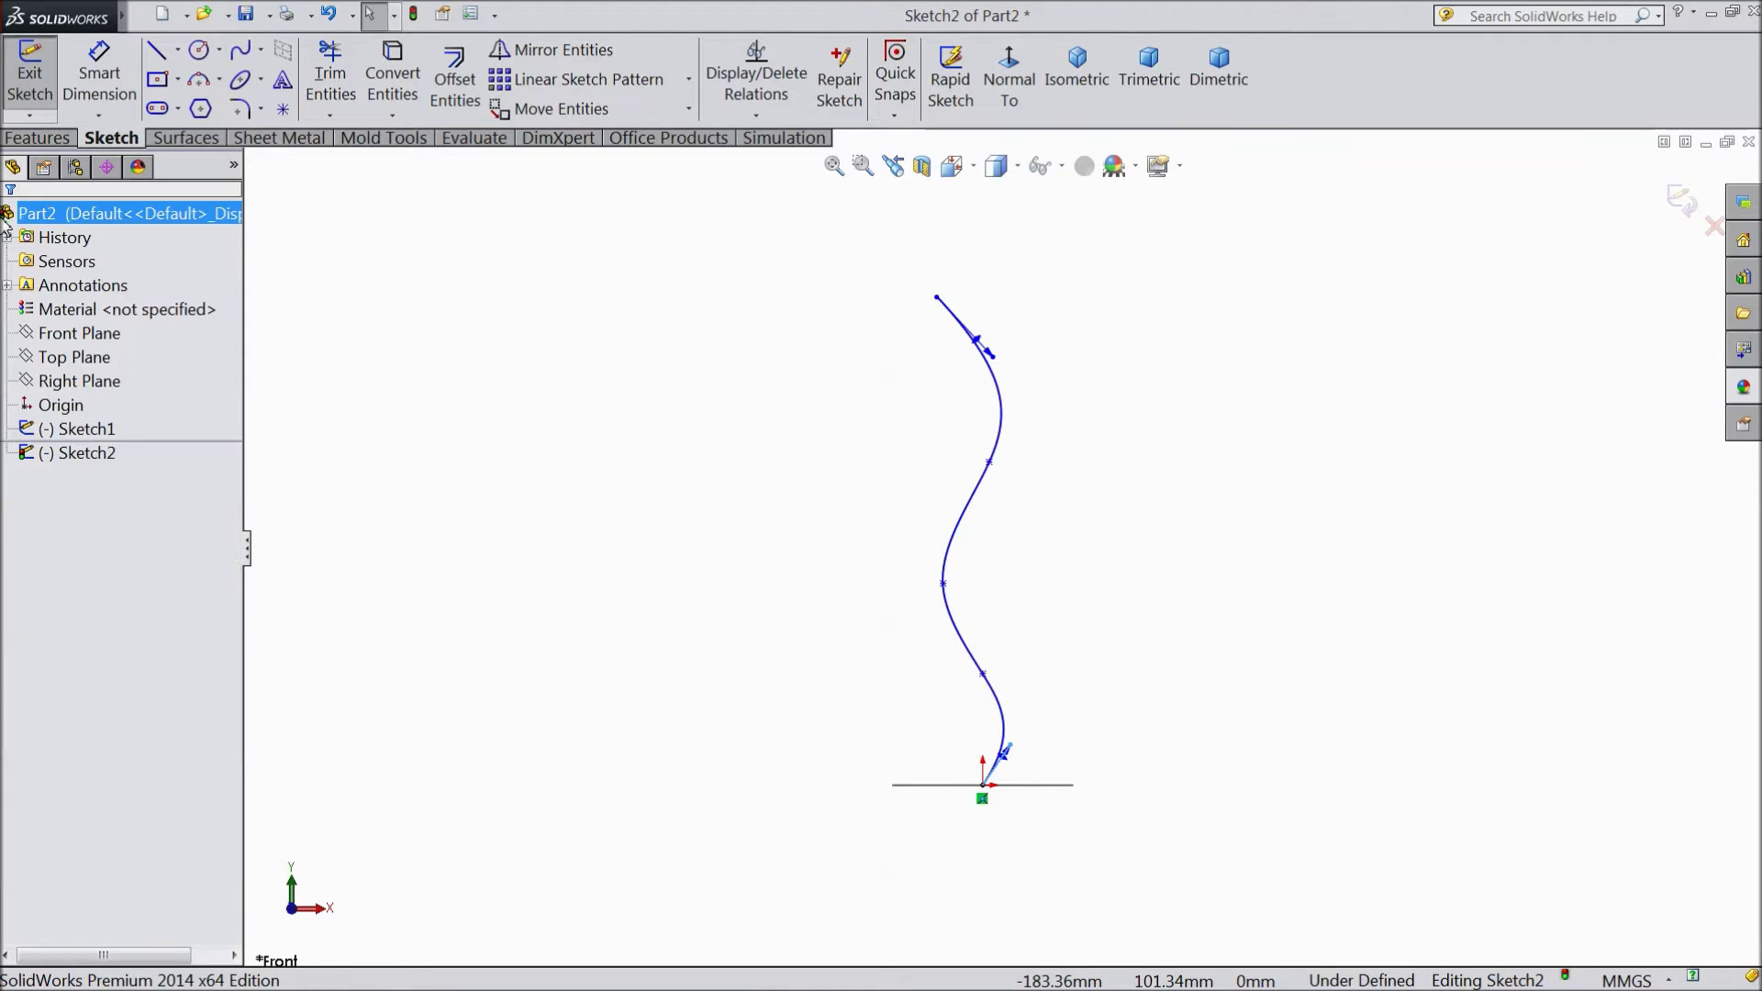
Step: Drag two interior spline points and raise the top endpoint to about x -15.27, y 150.09
{"action": "left_click", "coordinate": [943, 585]}
{"action": "left_click_drag", "start_coordinate": [944, 584], "coordinate": [910, 555]}
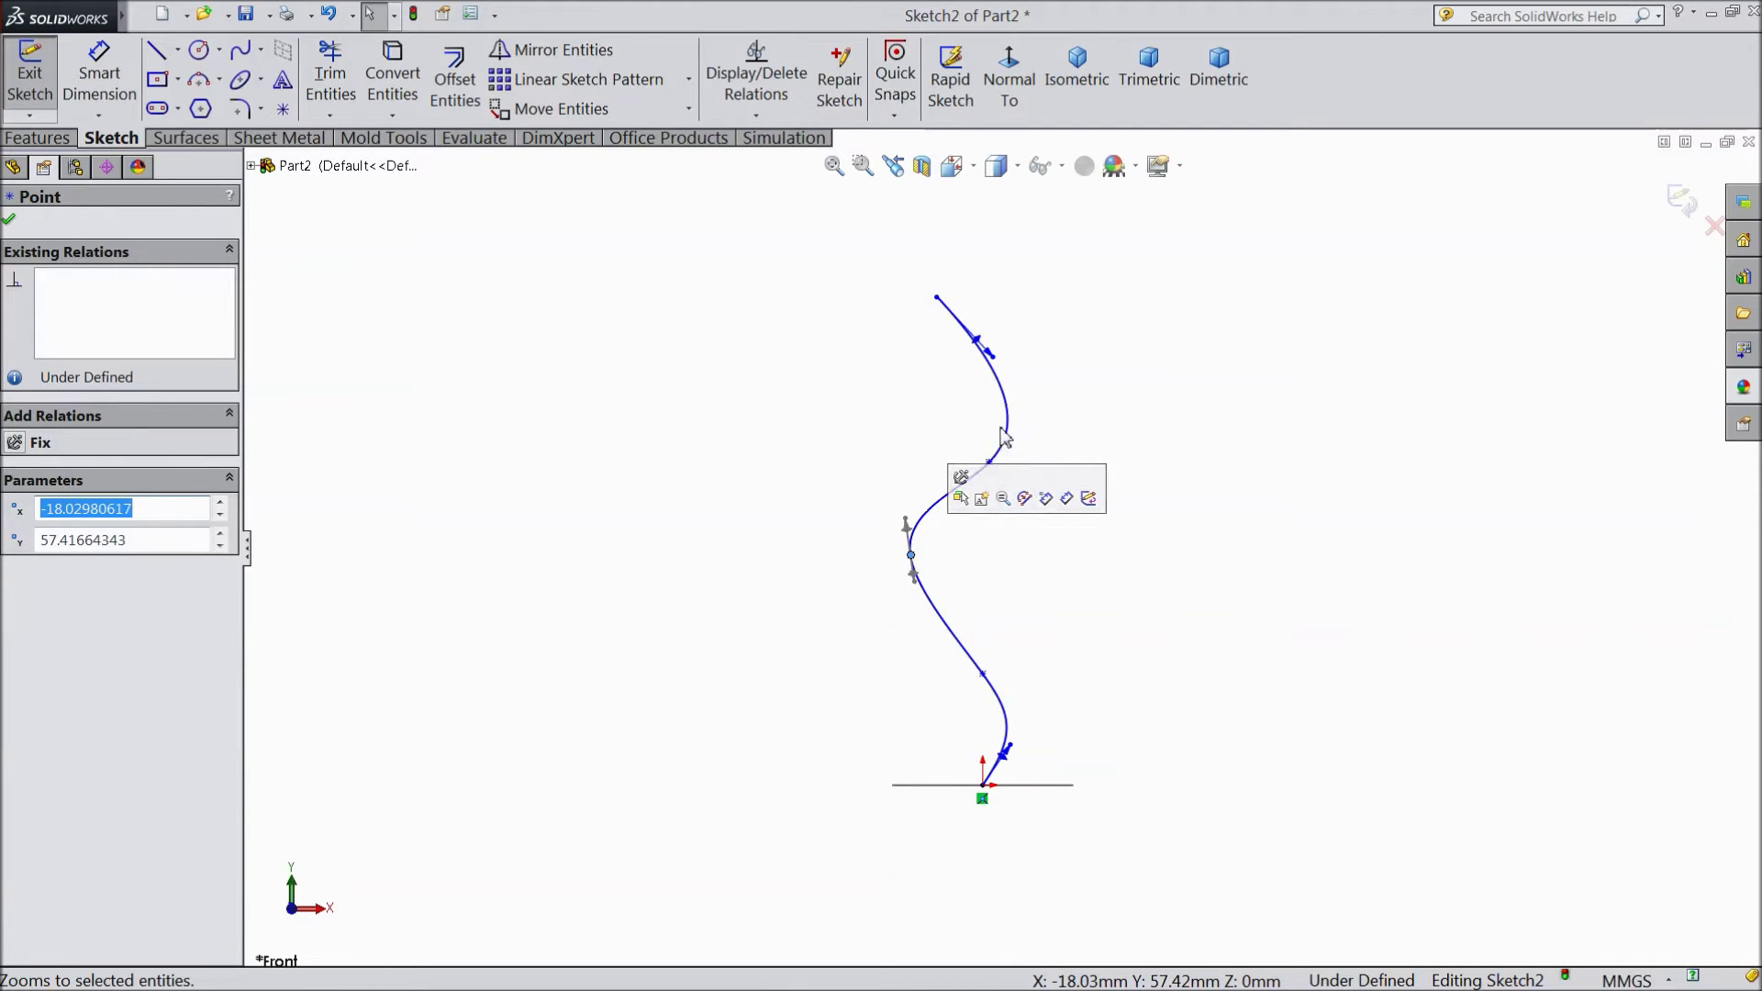
{"action": "left_click_drag", "start_coordinate": [990, 464], "coordinate": [992, 386]}
{"action": "left_click_drag", "start_coordinate": [938, 299], "coordinate": [922, 187]}
{"action": "scroll", "coordinate": [938, 450], "scroll_direction": "up", "scroll_amount": 2}
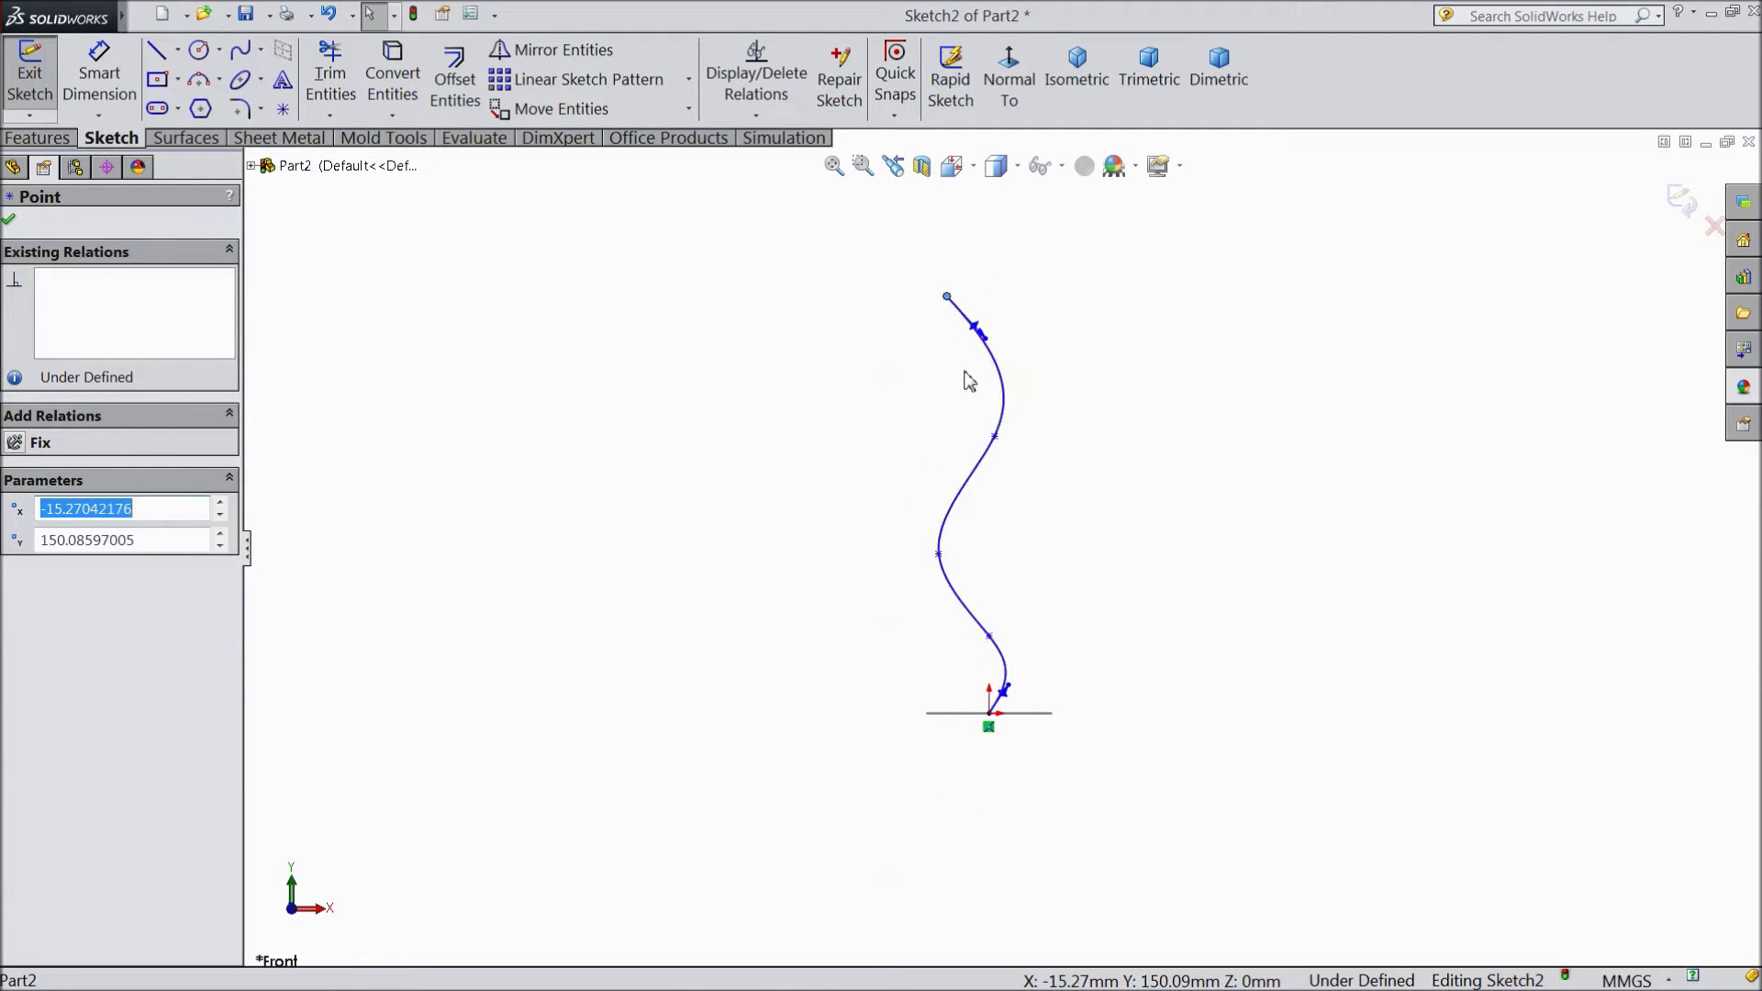
Step: Draw a horizontal line running left from the spline's top endpoint
{"action": "left_click", "coordinate": [156, 49]}
{"action": "left_click", "coordinate": [948, 296]}
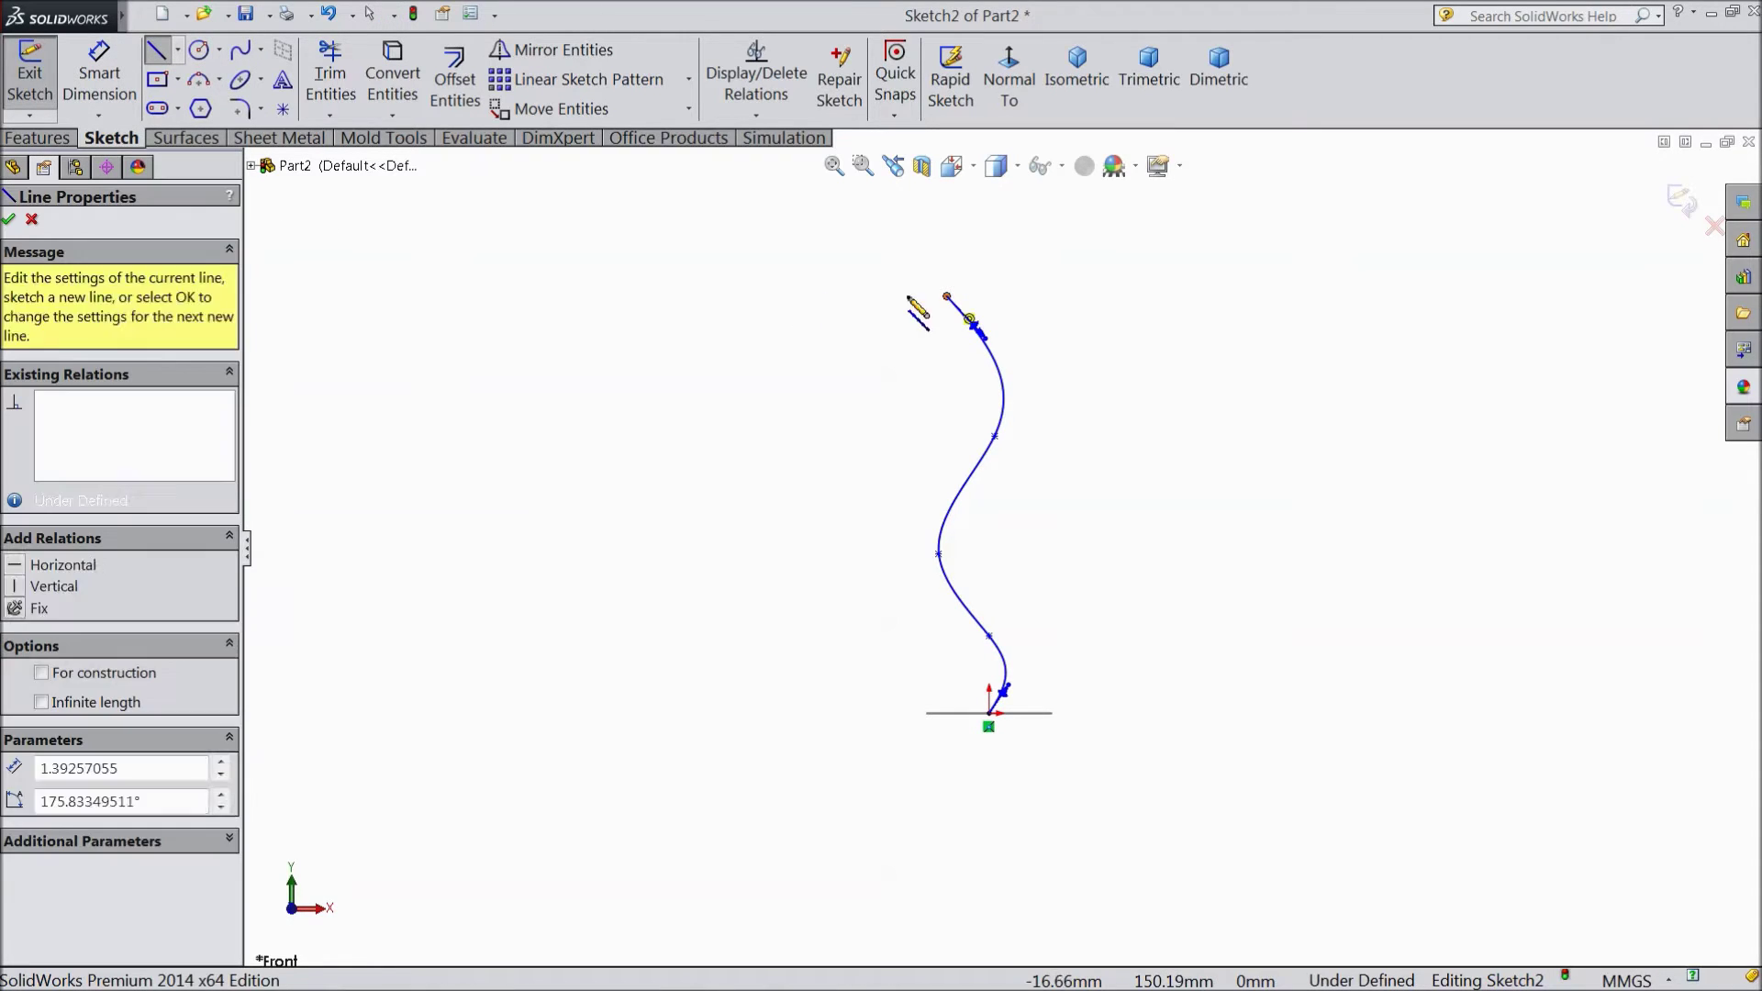
{"action": "left_click", "coordinate": [755, 297]}
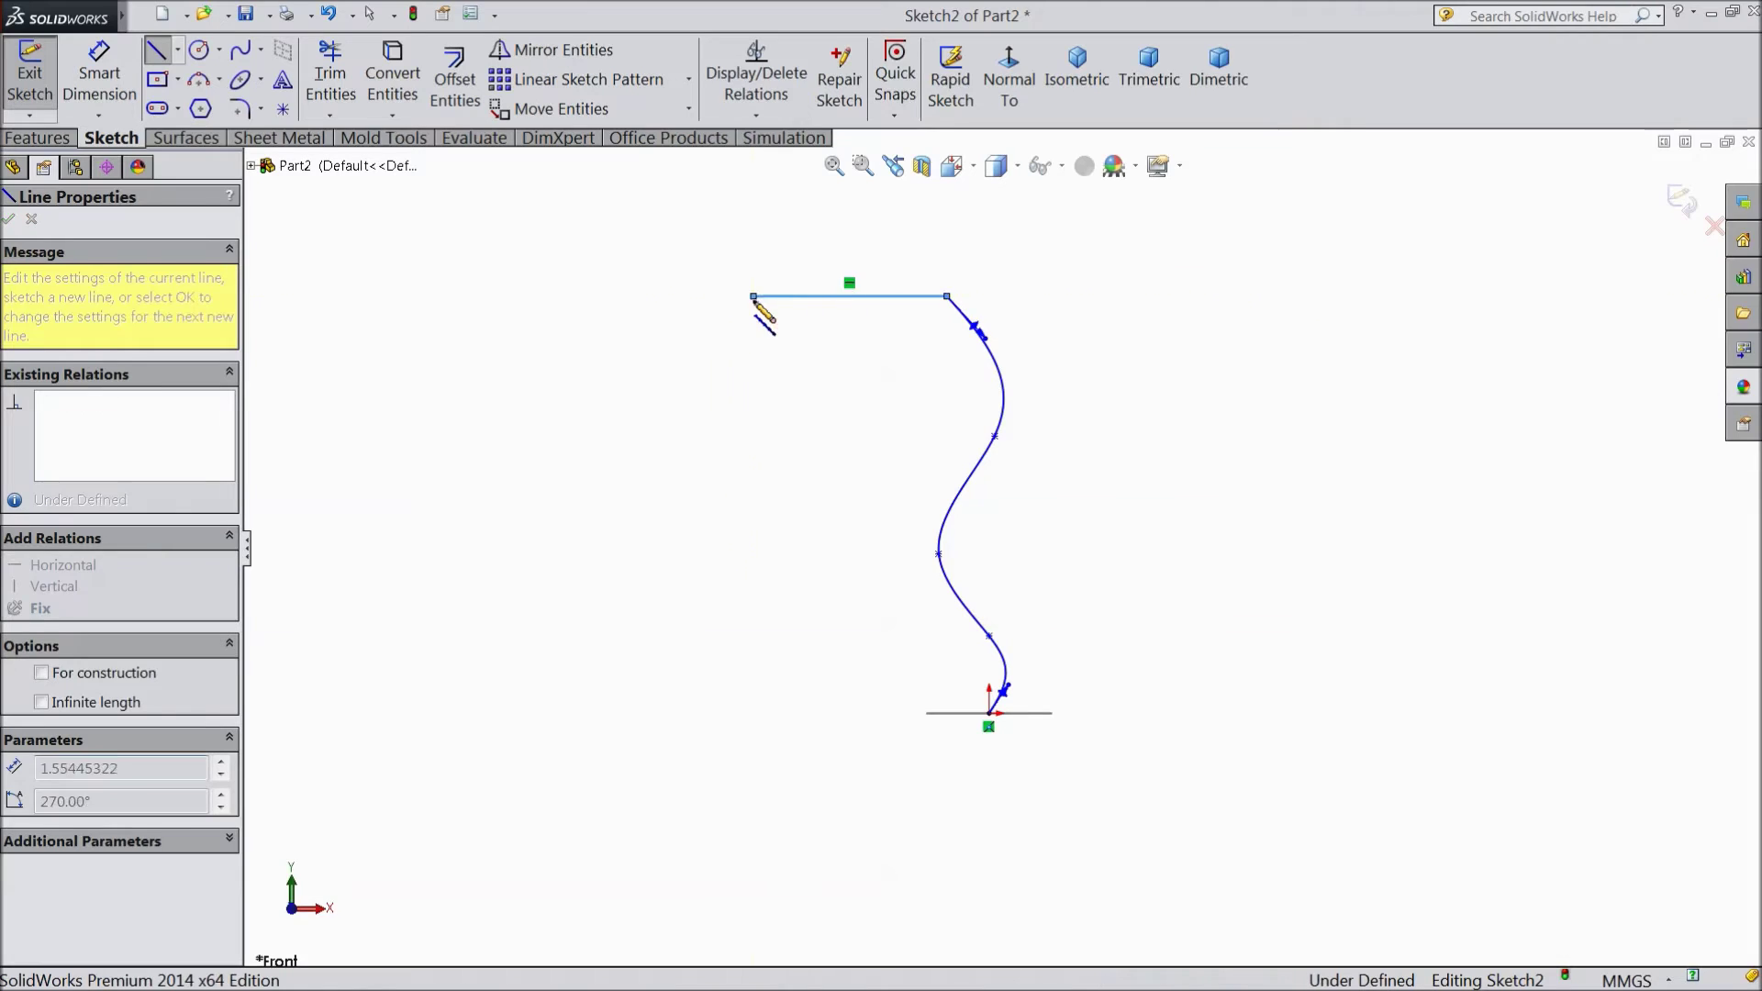
{"action": "right_click", "coordinate": [697, 338]}
{"action": "left_click", "coordinate": [732, 168]}
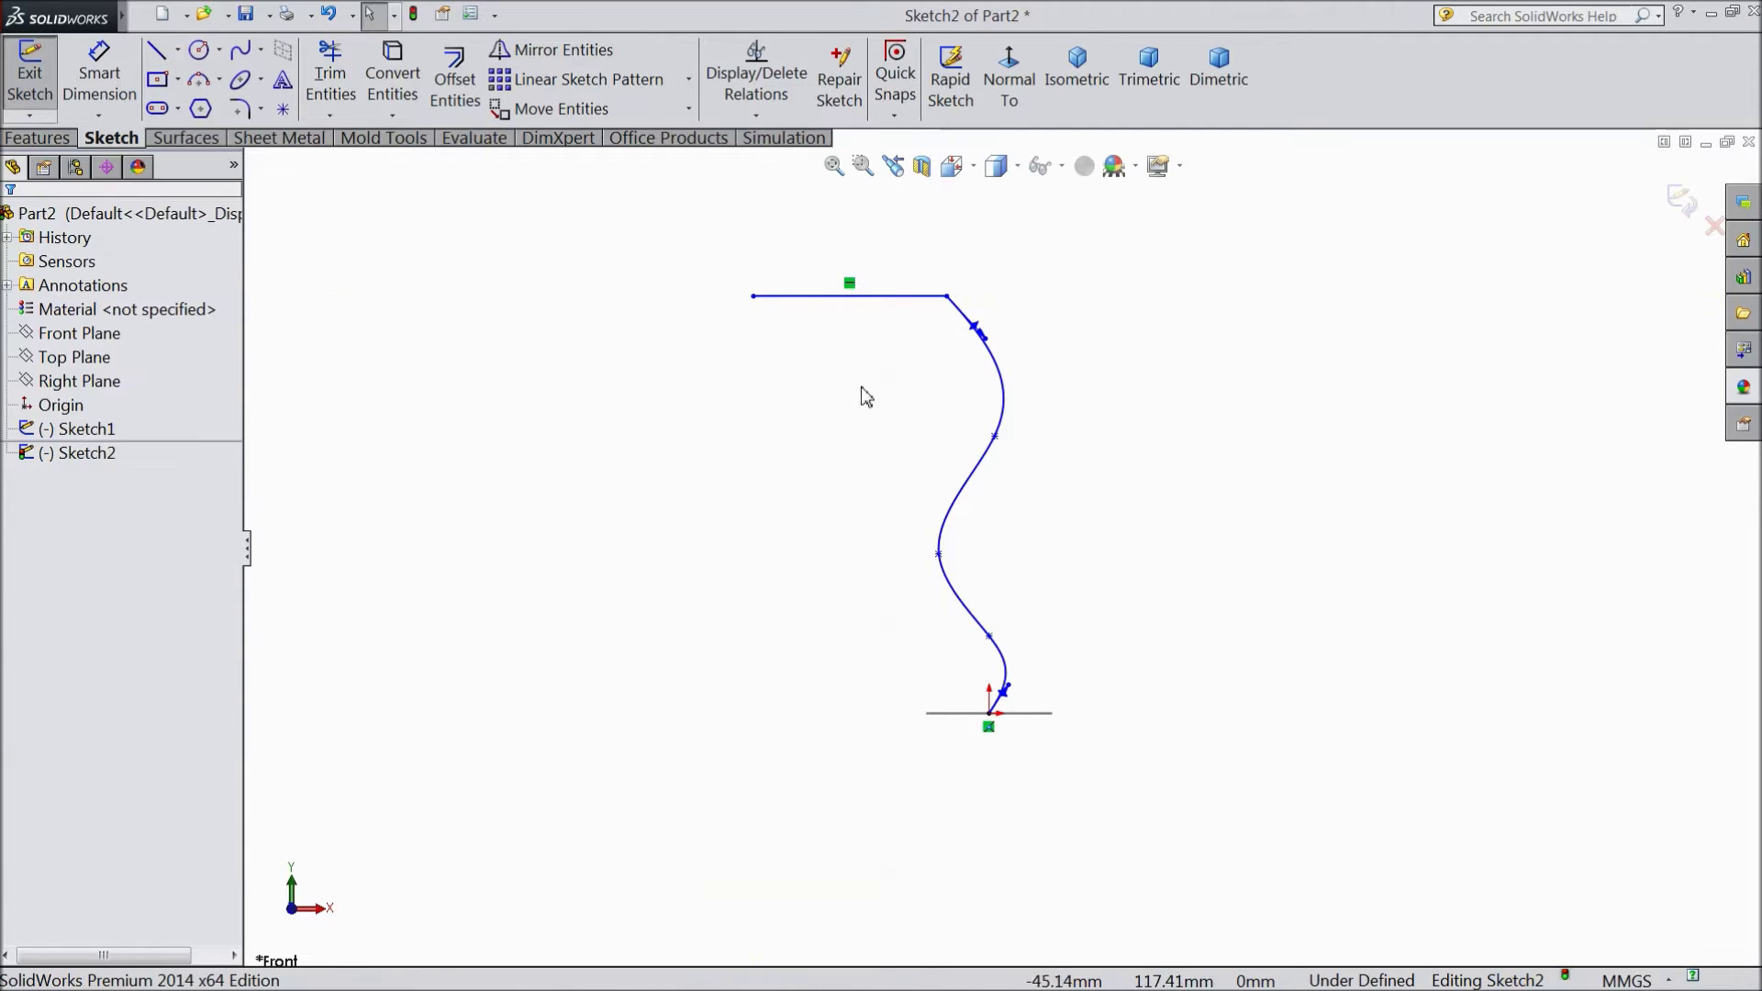
Step: Exit Sketch2 and orbit the view to check the path in 3D
{"action": "left_click", "coordinate": [1683, 203]}
{"action": "mouse_move", "coordinate": [1160, 401]}
{"action": "middle_mouse_down"}
{"action": "mouse_move", "coordinate": [1019, 397]}
{"action": "mouse_move", "coordinate": [1077, 524]}
{"action": "mouse_move", "coordinate": [1058, 521]}
{"action": "middle_mouse_up"}
{"action": "scroll", "coordinate": [1001, 538], "scroll_direction": "down", "scroll_amount": 2}
{"action": "scroll", "coordinate": [999, 395], "scroll_direction": "down", "scroll_amount": 4}
{"action": "scroll", "coordinate": [768, 435], "scroll_direction": "up", "scroll_amount": 2}
{"action": "left_click", "coordinate": [37, 138]}
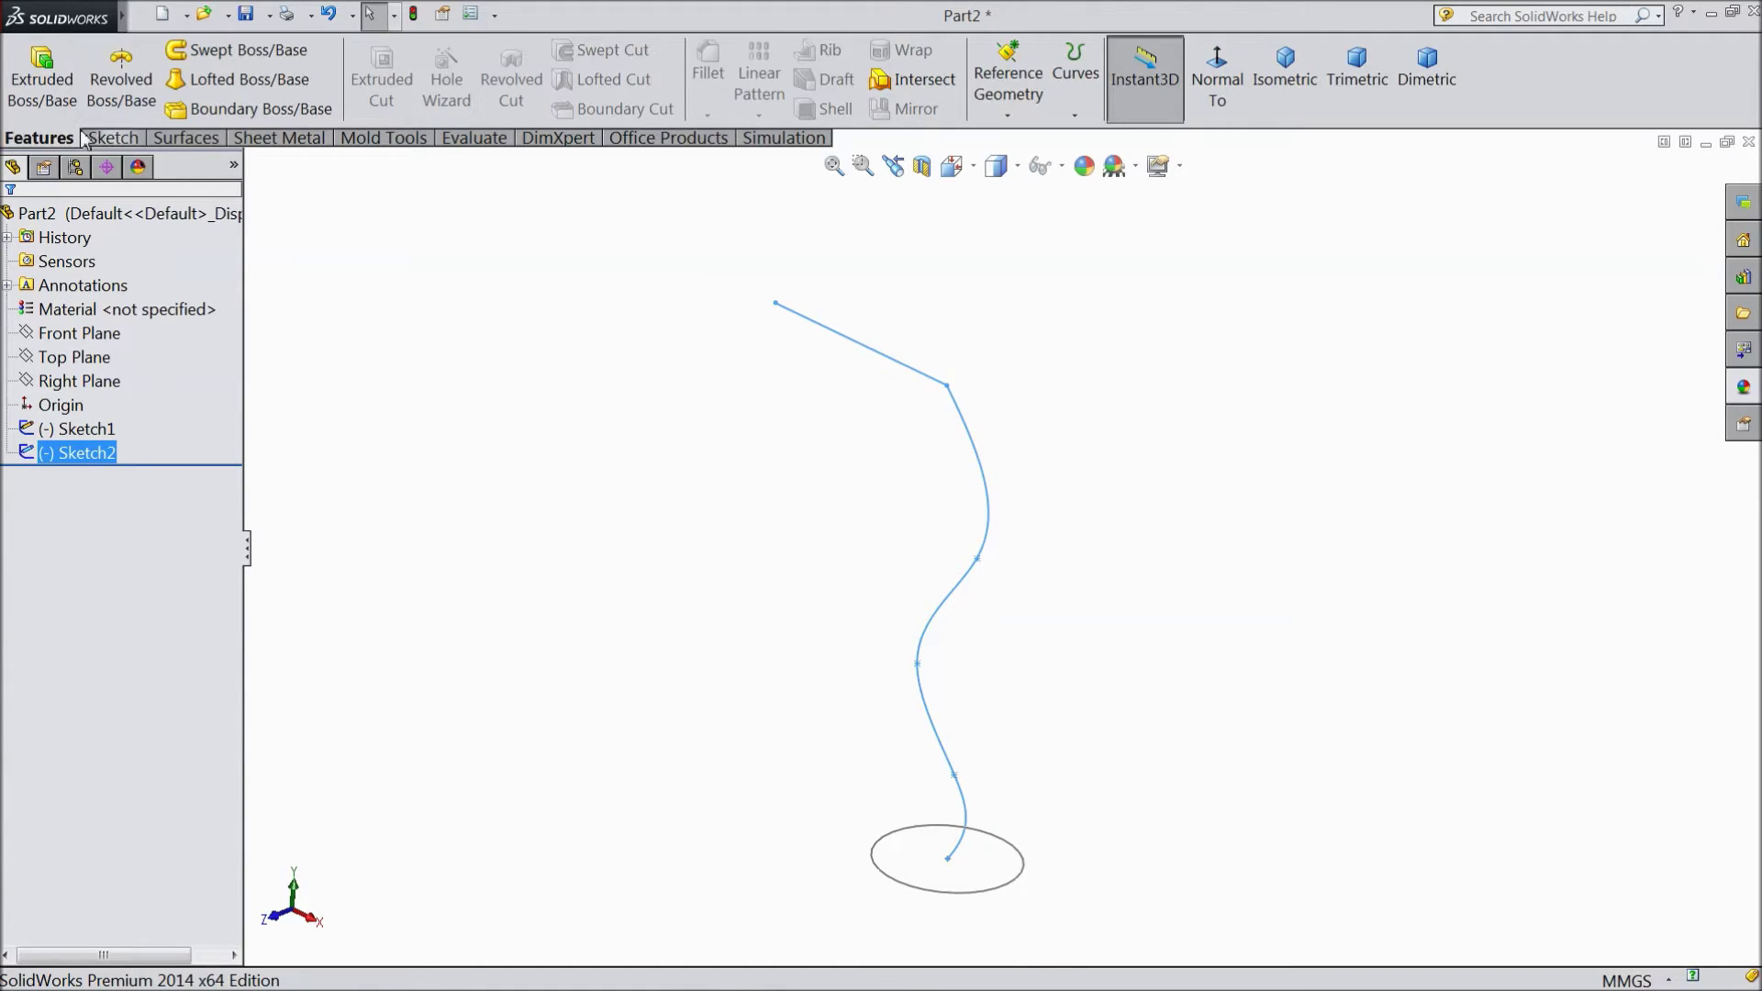
Step: Start a Swept Boss/Base with Sketch2 as the path and the Sketch1 circle as profile
{"action": "left_click", "coordinate": [274, 57]}
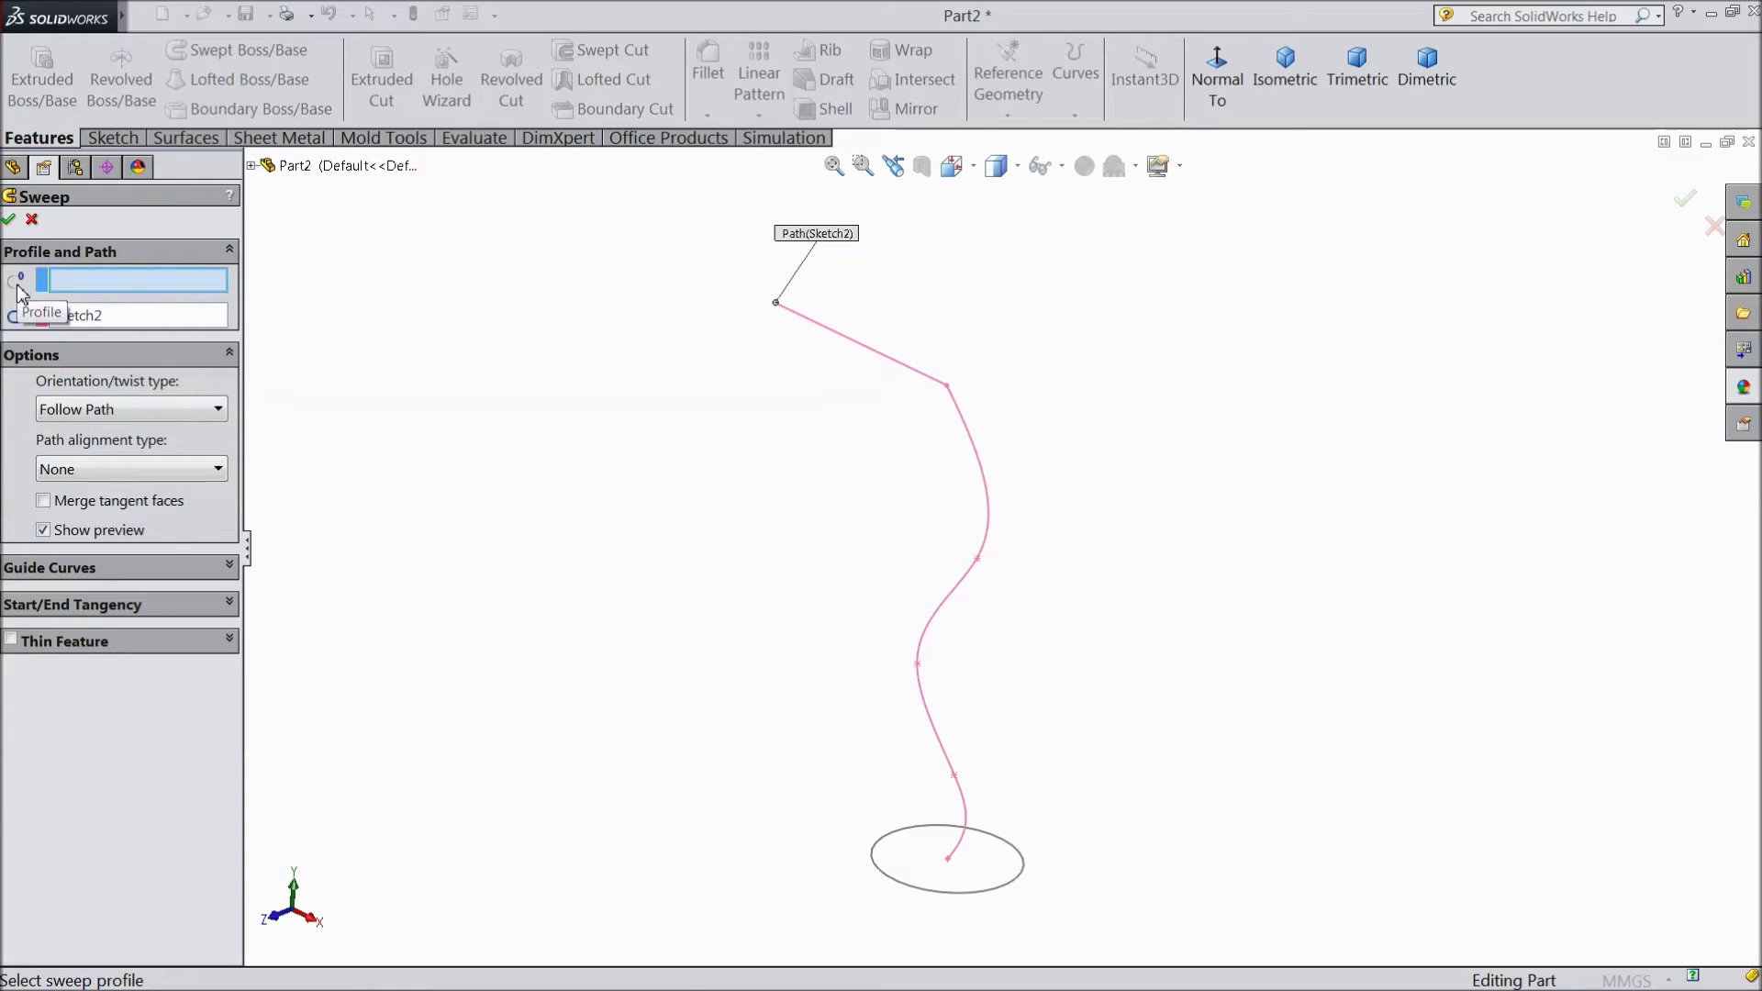
{"action": "left_click", "coordinate": [1002, 889]}
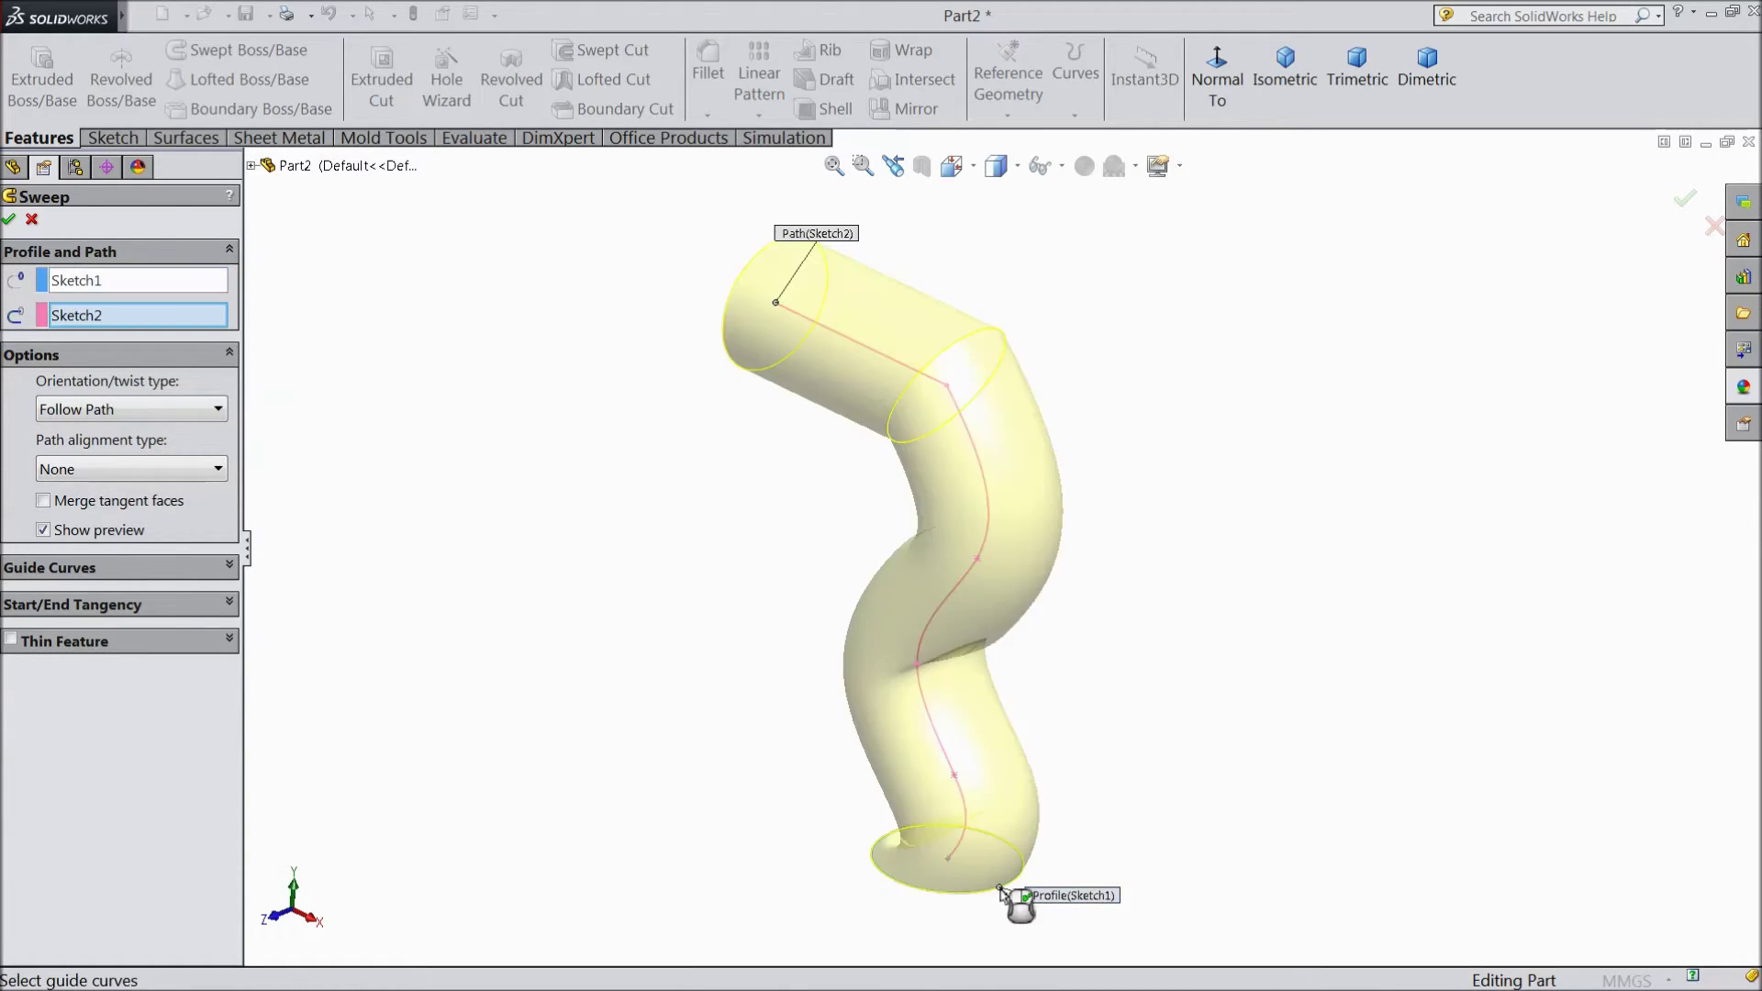
{"action": "middle_click_drag", "start_coordinate": [1220, 779], "coordinate": [1213, 647]}
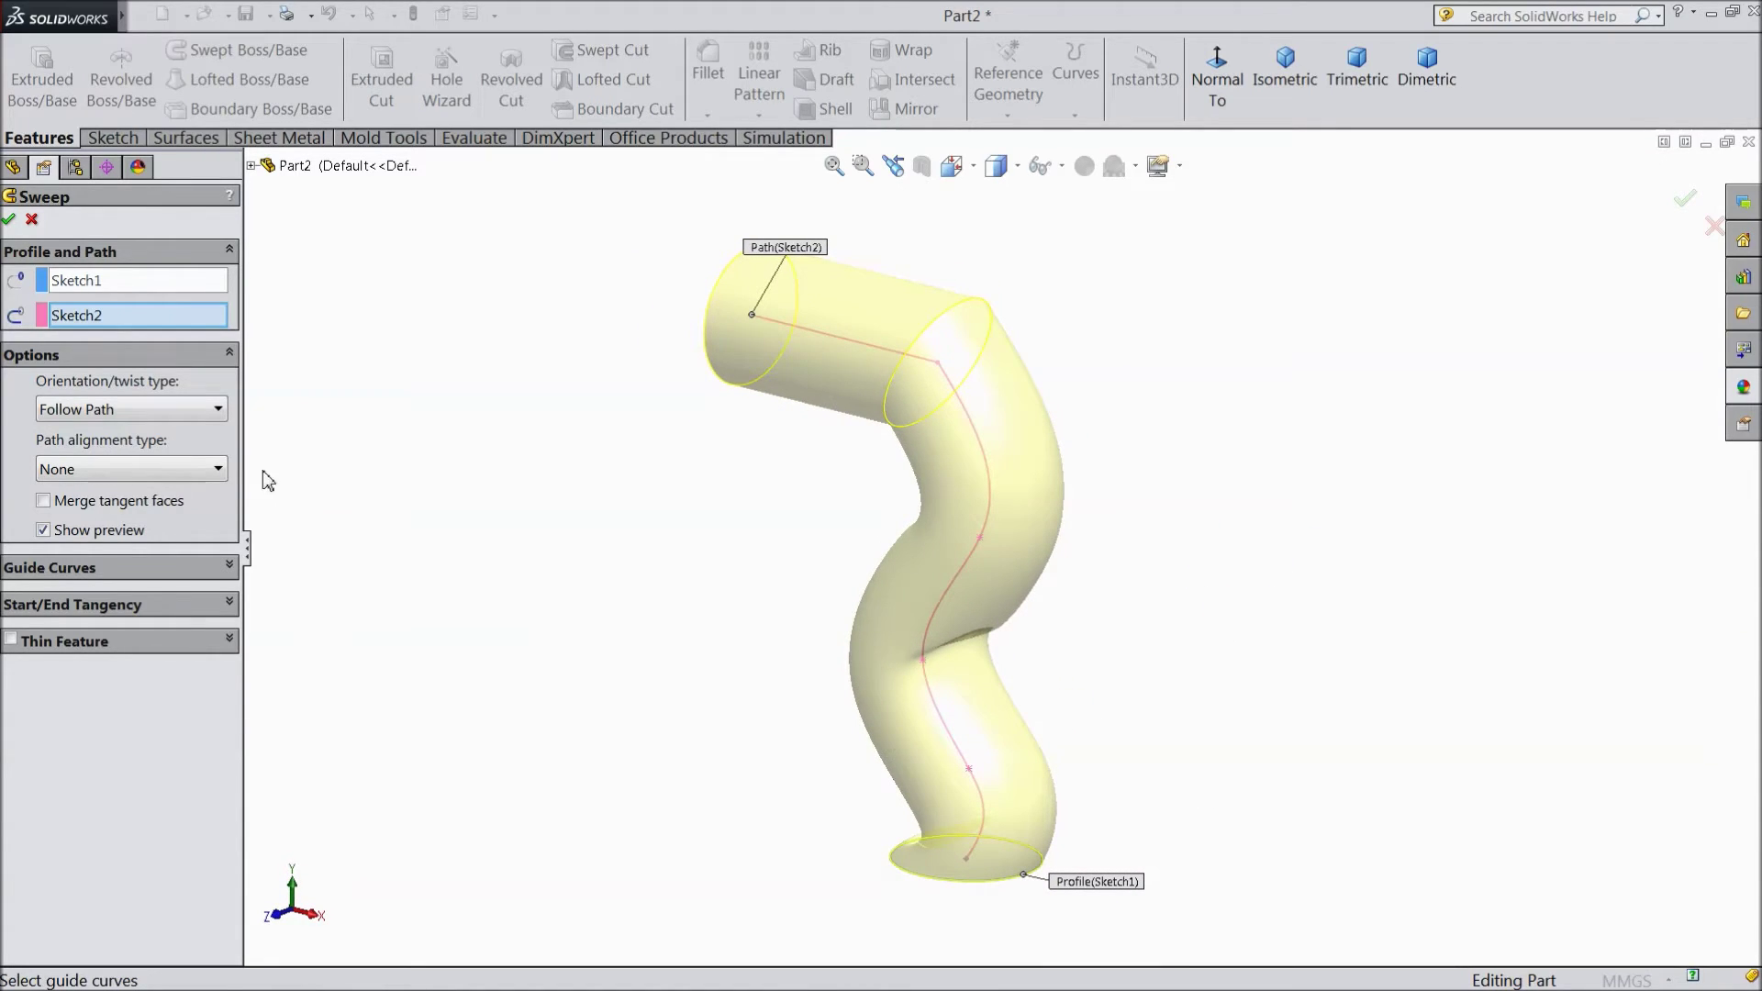
Step: Try Keep Normal Constant orientation, return to Follow Path, and confirm the sweep
{"action": "left_click", "coordinate": [133, 411]}
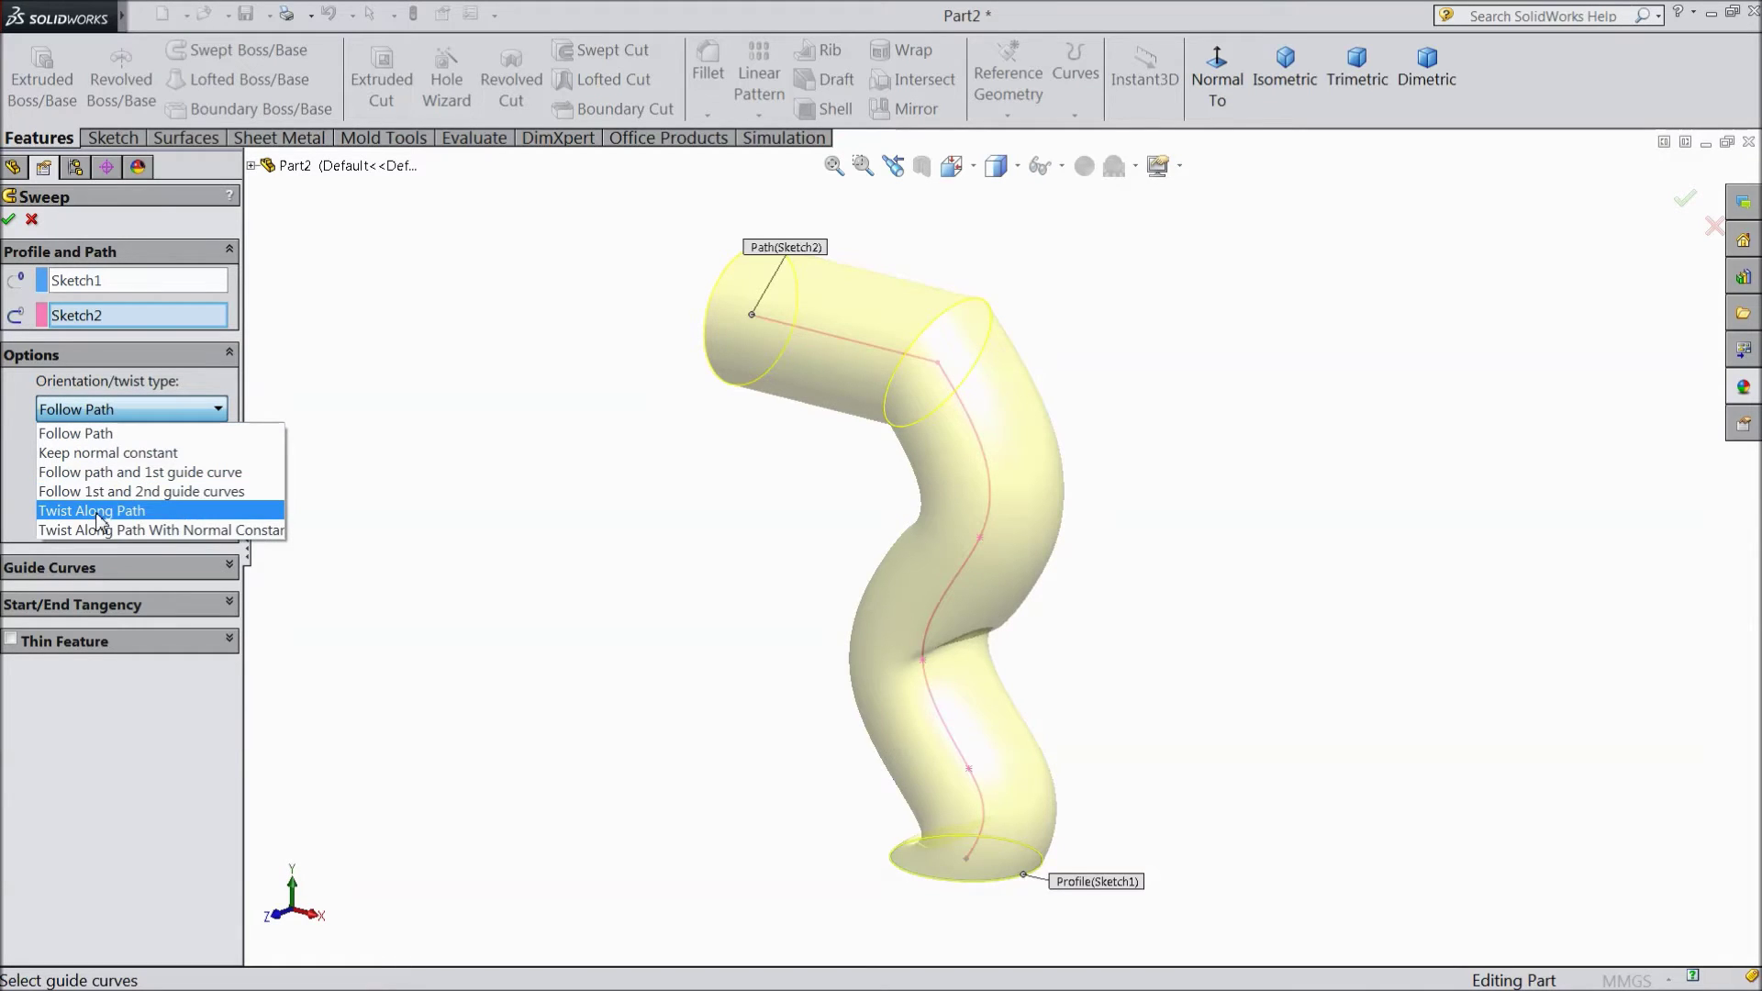
{"action": "left_click", "coordinate": [138, 454]}
{"action": "middle_click_drag", "start_coordinate": [617, 517], "coordinate": [624, 563]}
{"action": "left_click", "coordinate": [161, 413]}
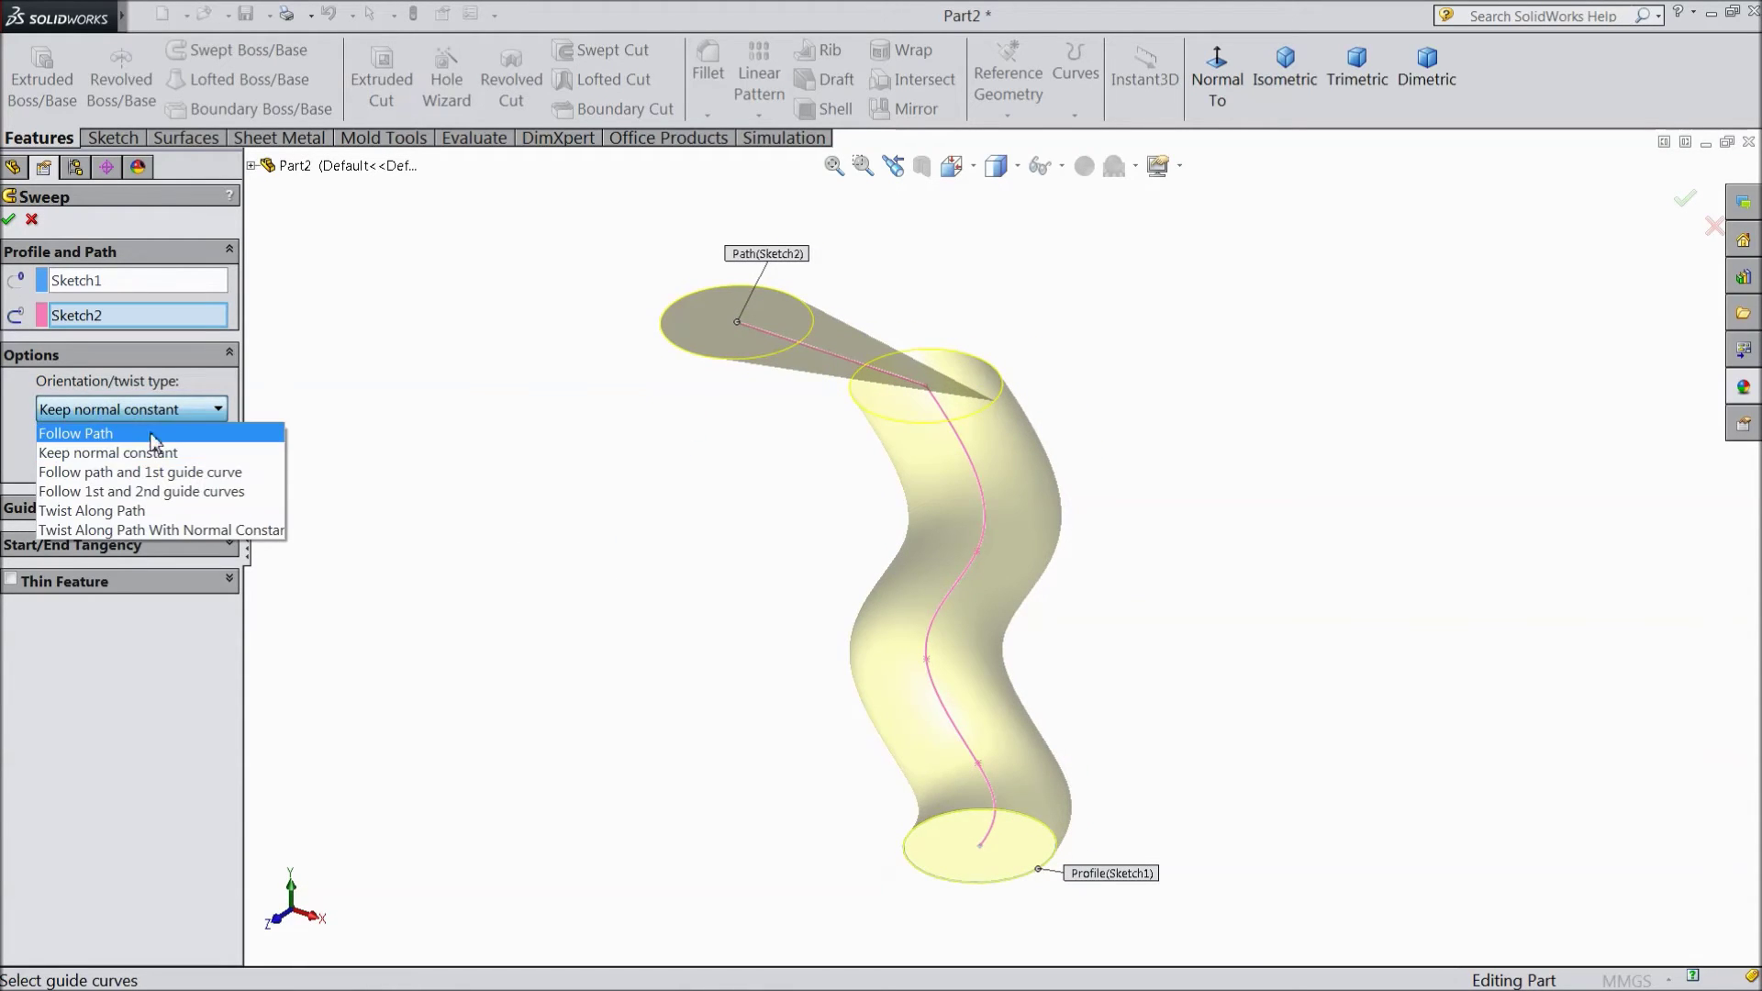
{"action": "left_click", "coordinate": [82, 433]}
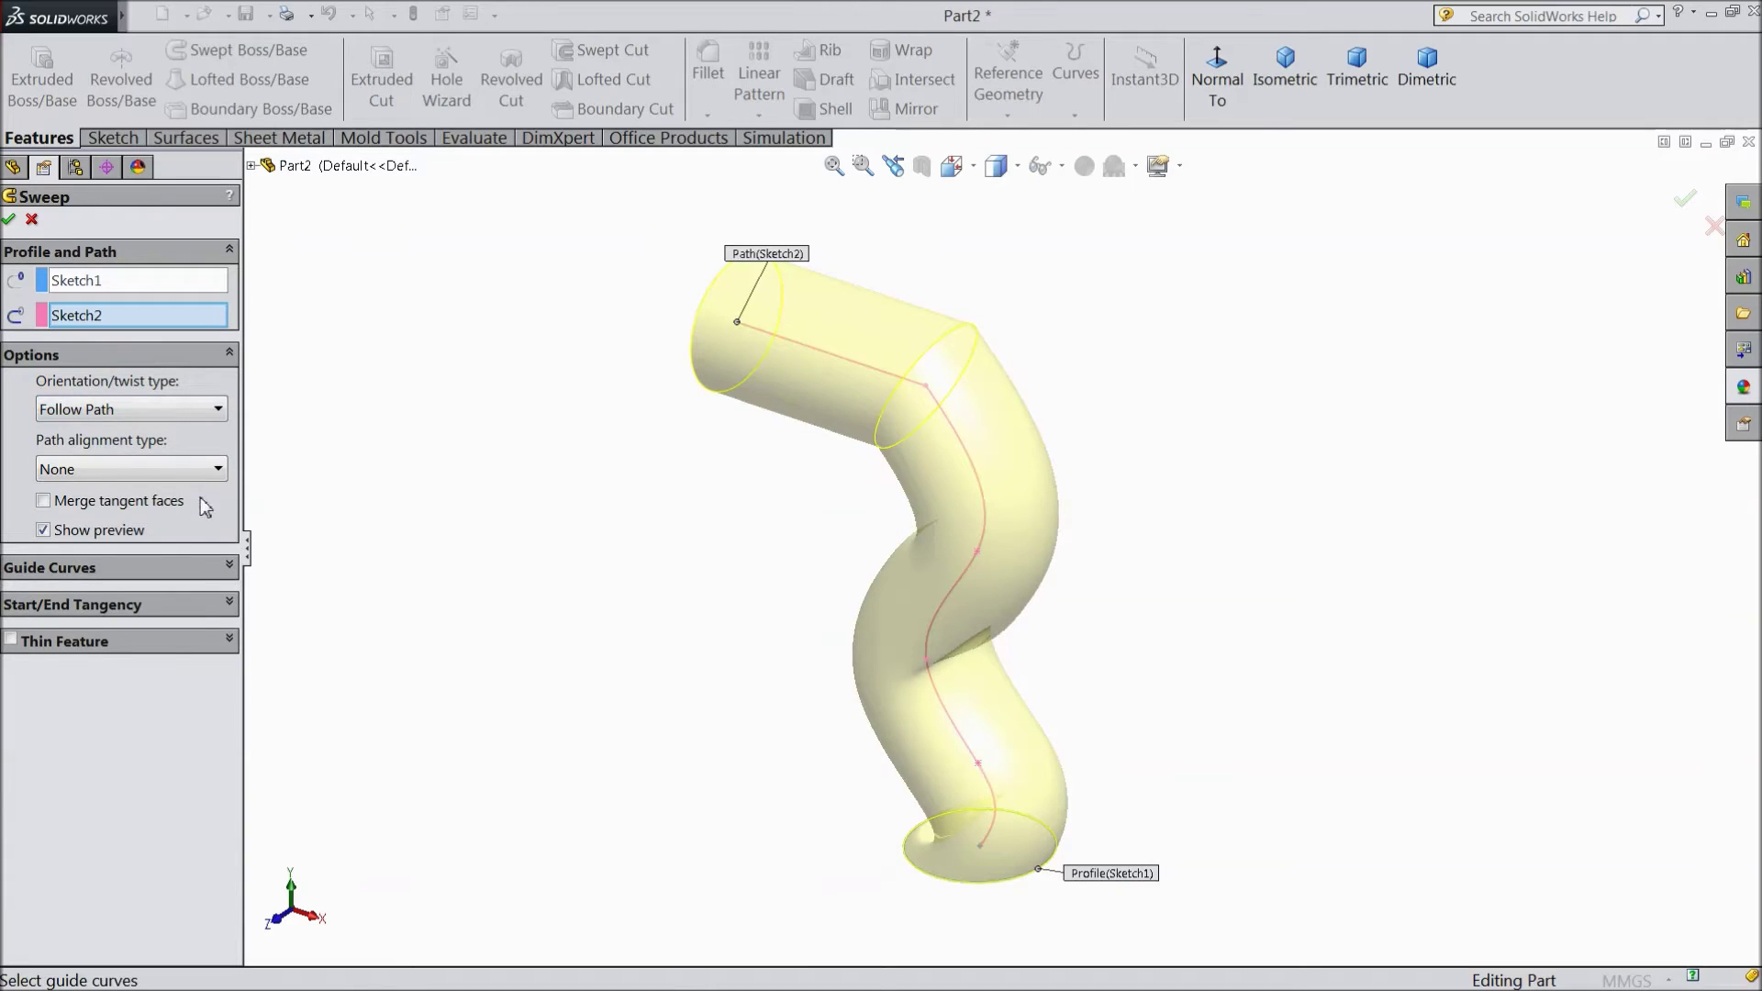
{"action": "left_click", "coordinate": [231, 355]}
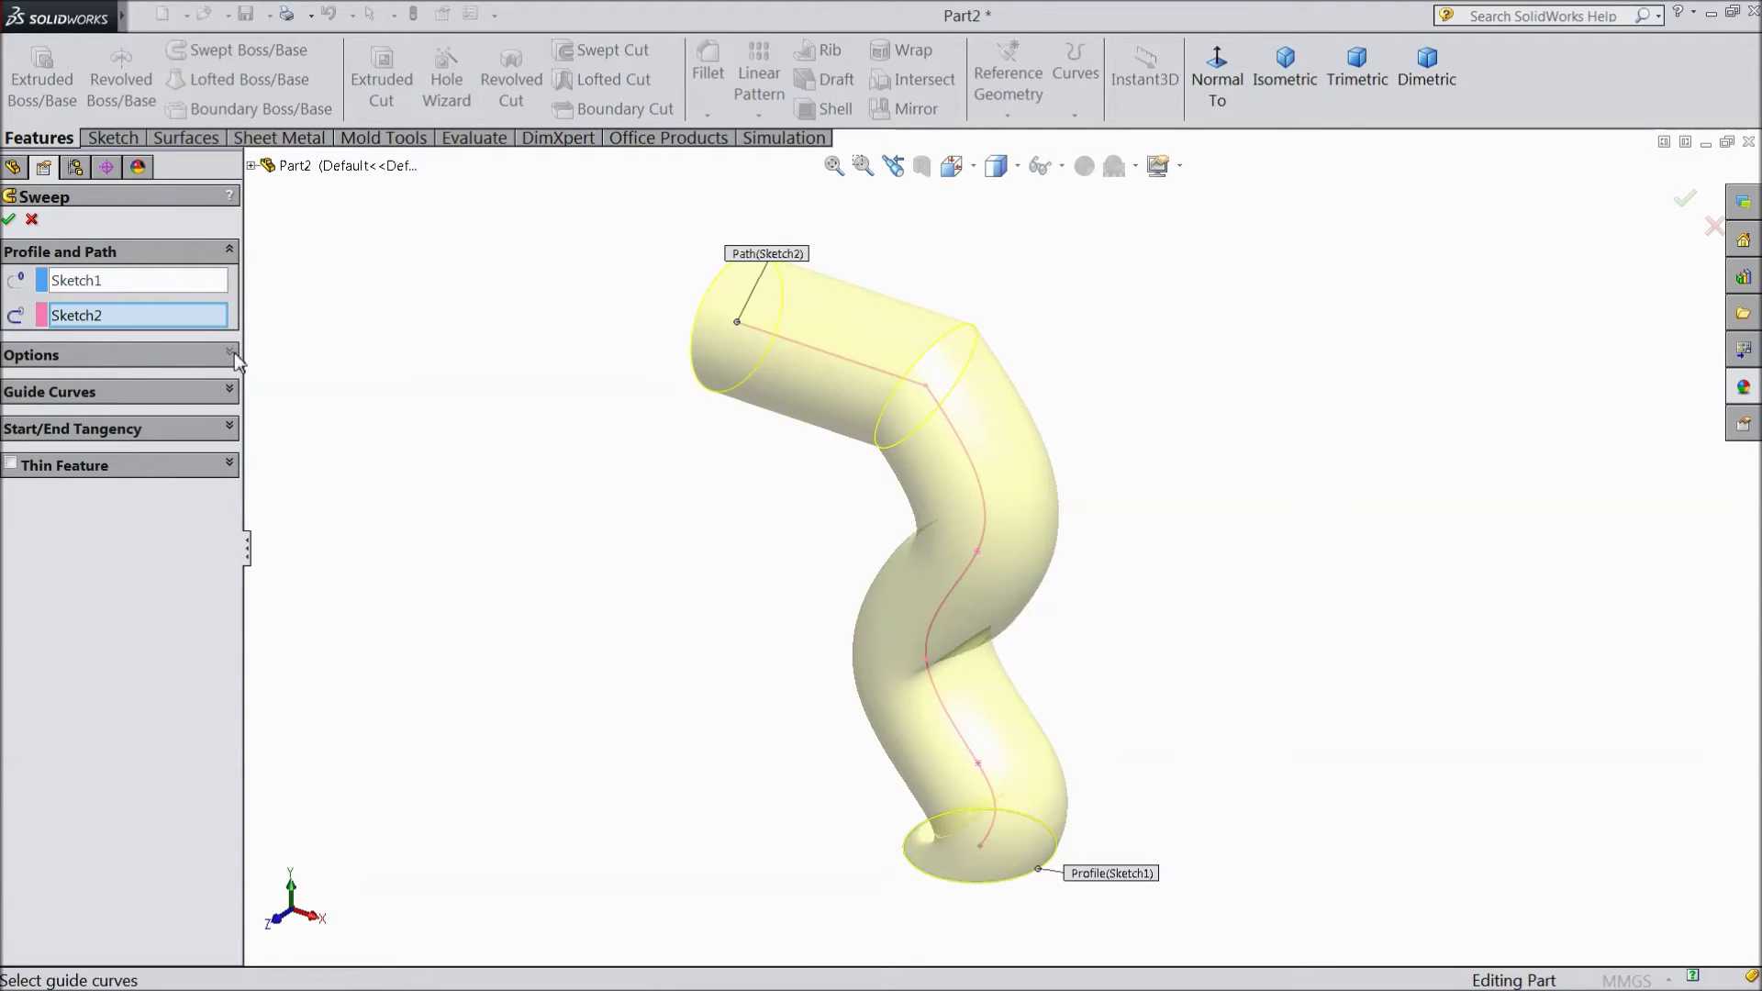
{"action": "left_click", "coordinate": [9, 220]}
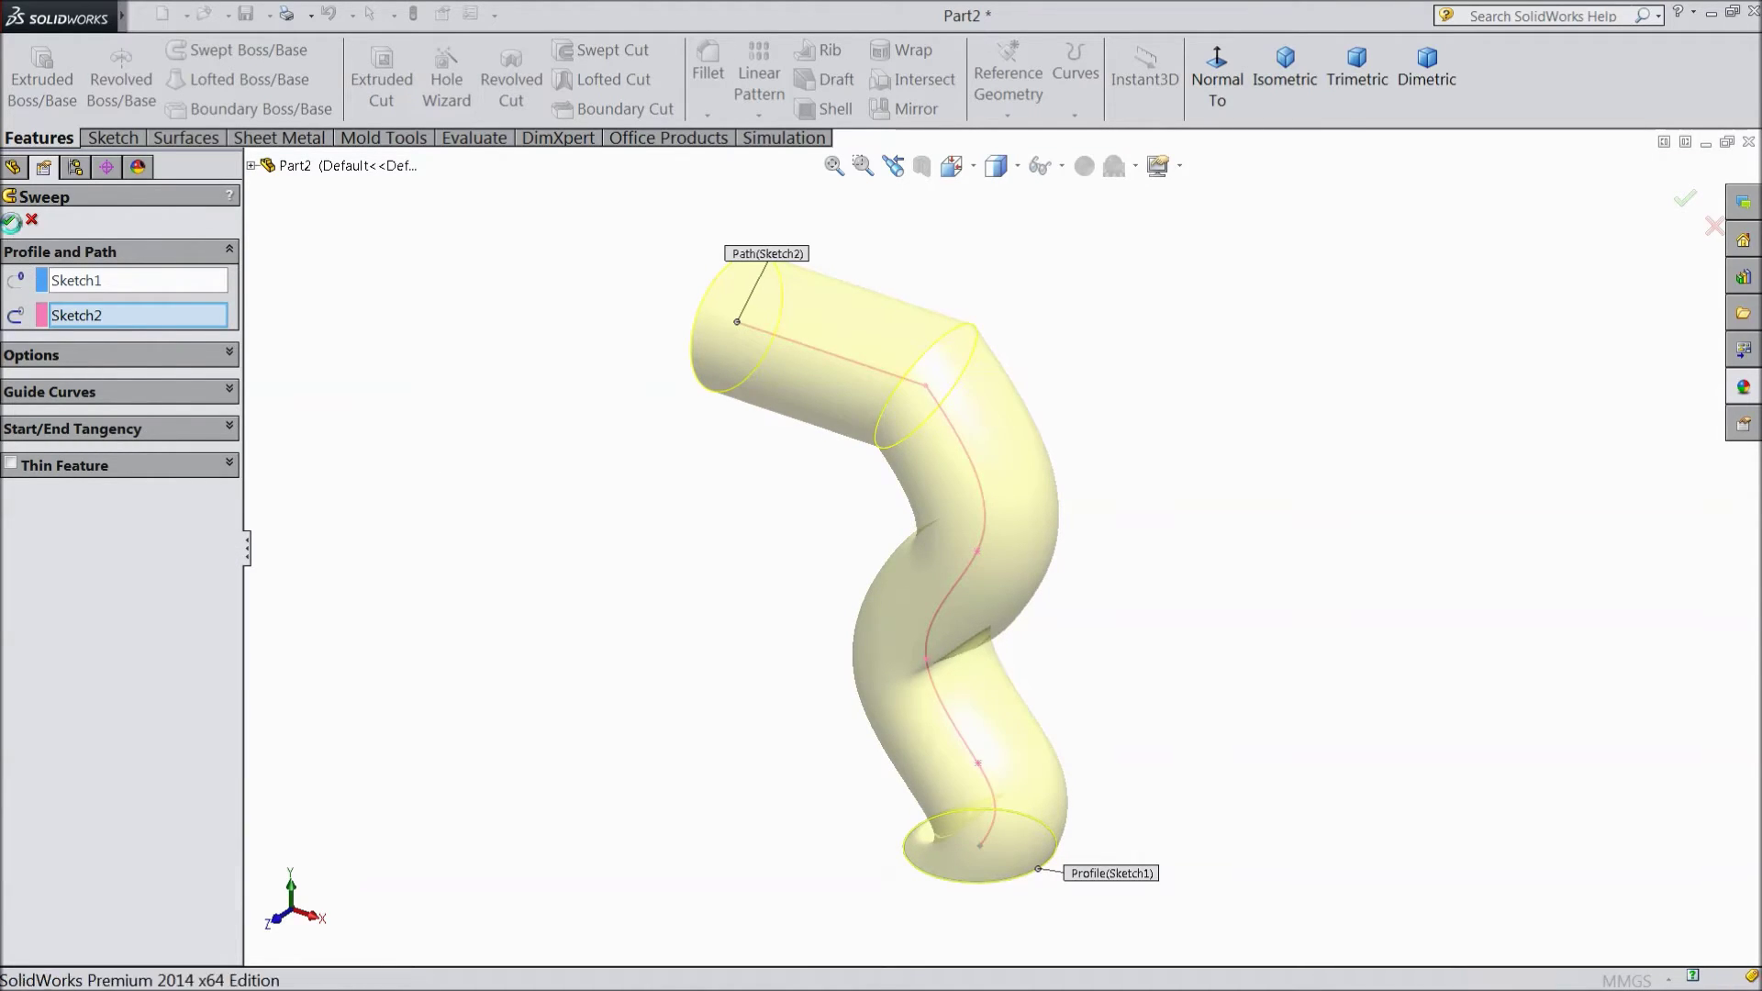
Step: Edit Sweep1, inspect its Guide Curves and Start/End Tangency options, and accept it unchanged
{"action": "middle_click_drag", "start_coordinate": [583, 504], "coordinate": [617, 529]}
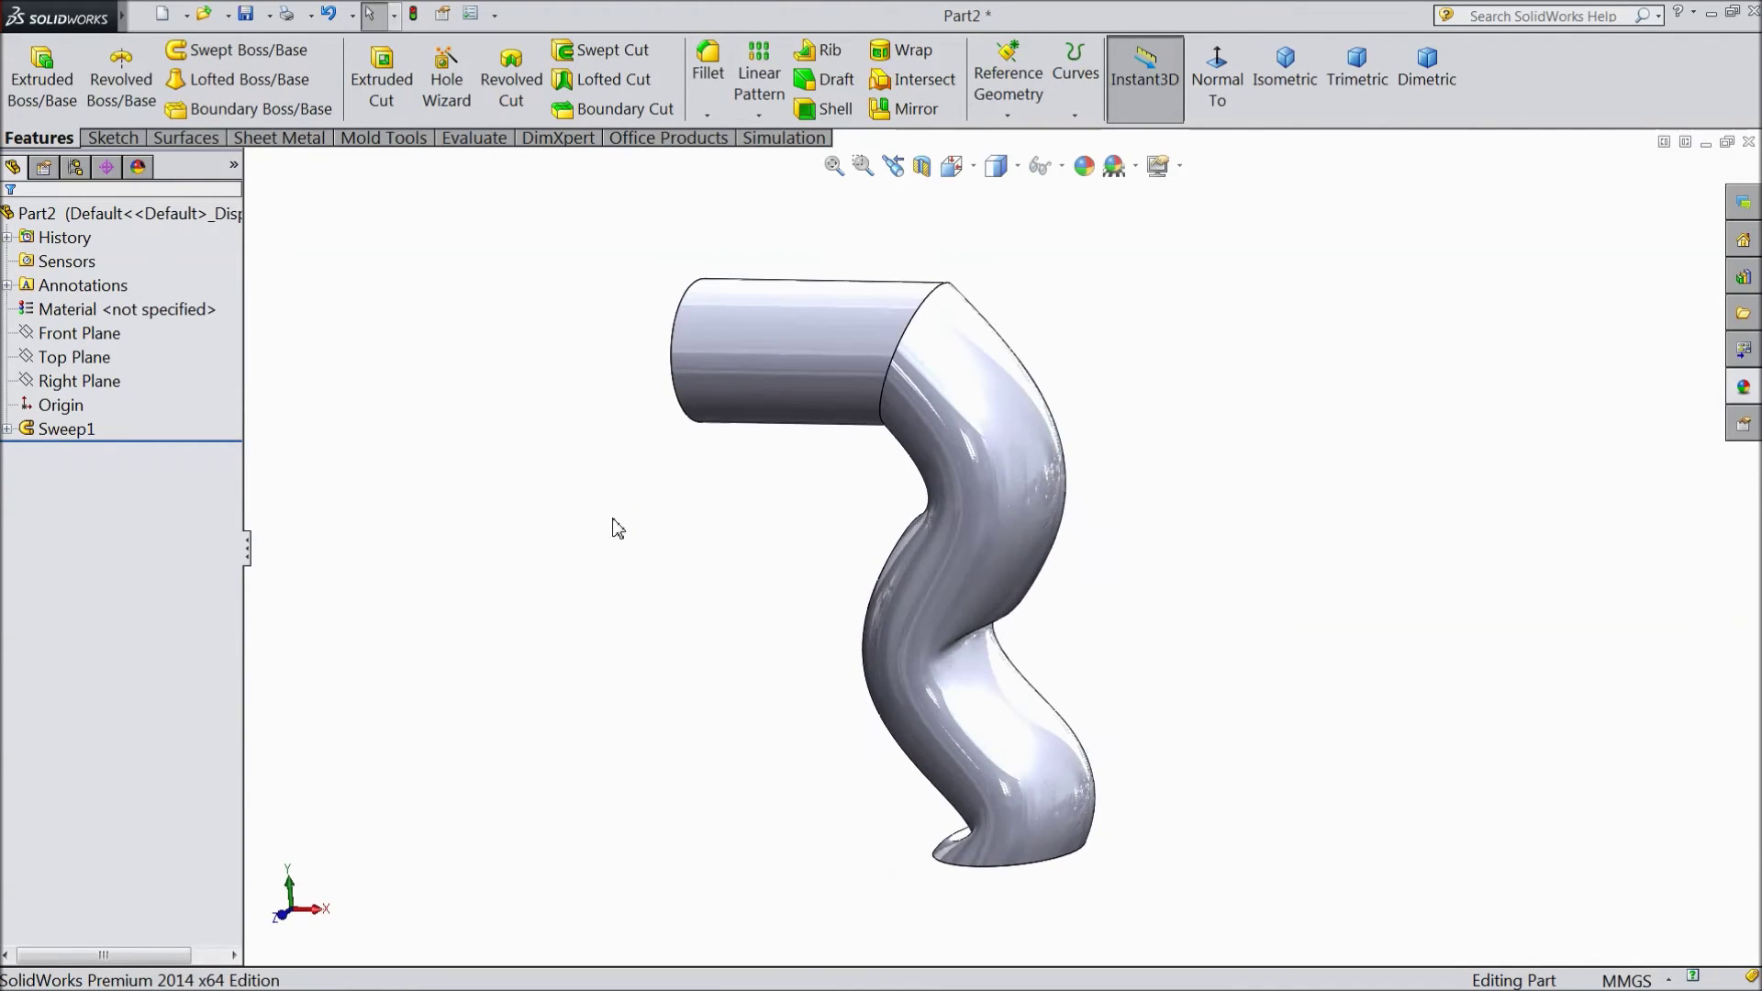
{"action": "left_click", "coordinate": [31, 432]}
{"action": "left_click", "coordinate": [38, 374]}
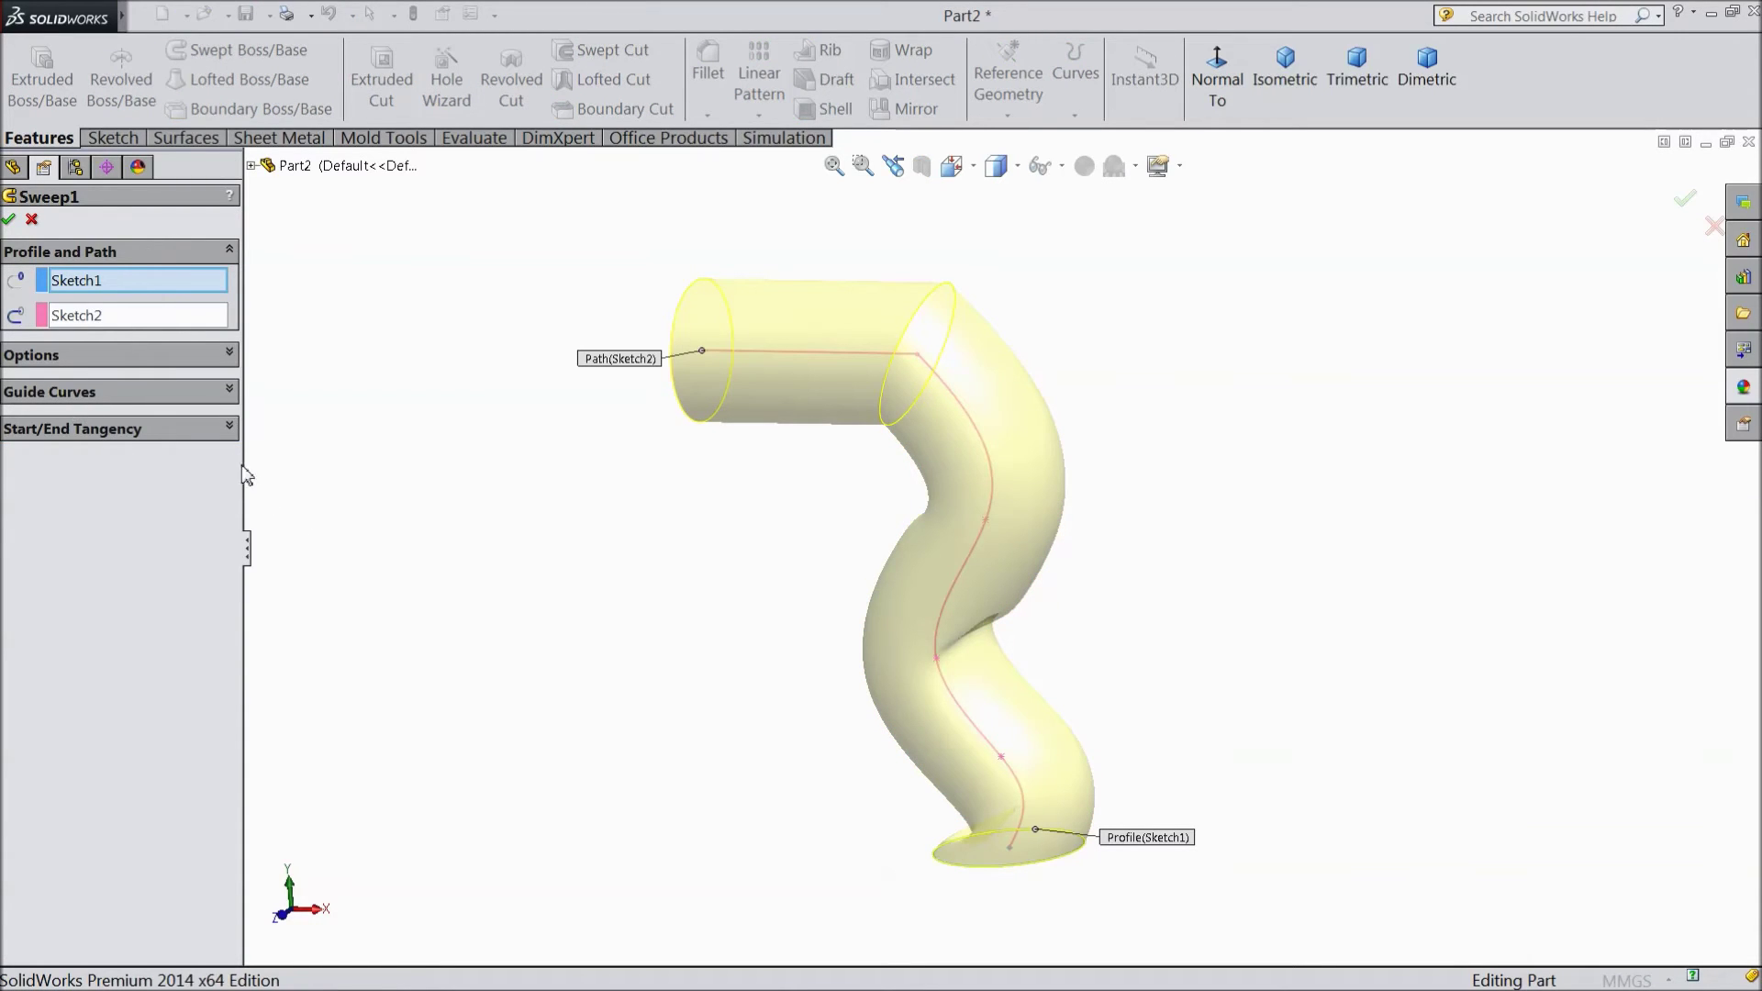
{"action": "left_click", "coordinate": [228, 391]}
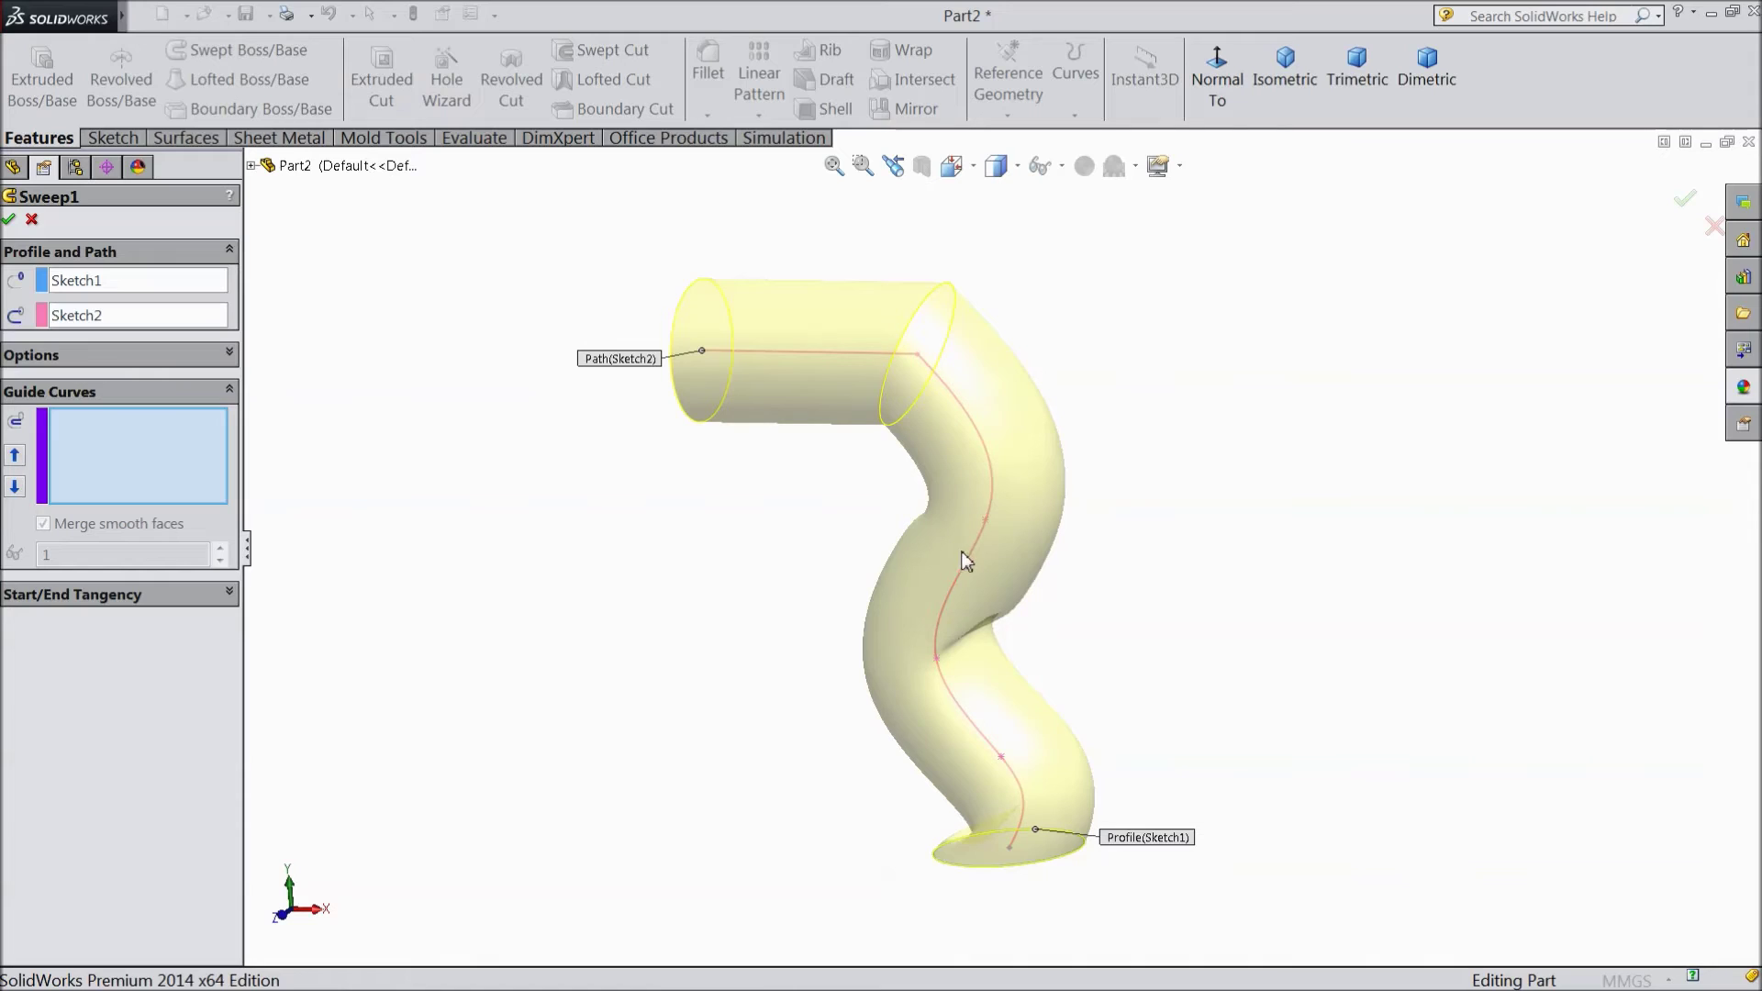
{"action": "left_click", "coordinate": [229, 393]}
{"action": "left_click", "coordinate": [228, 428]}
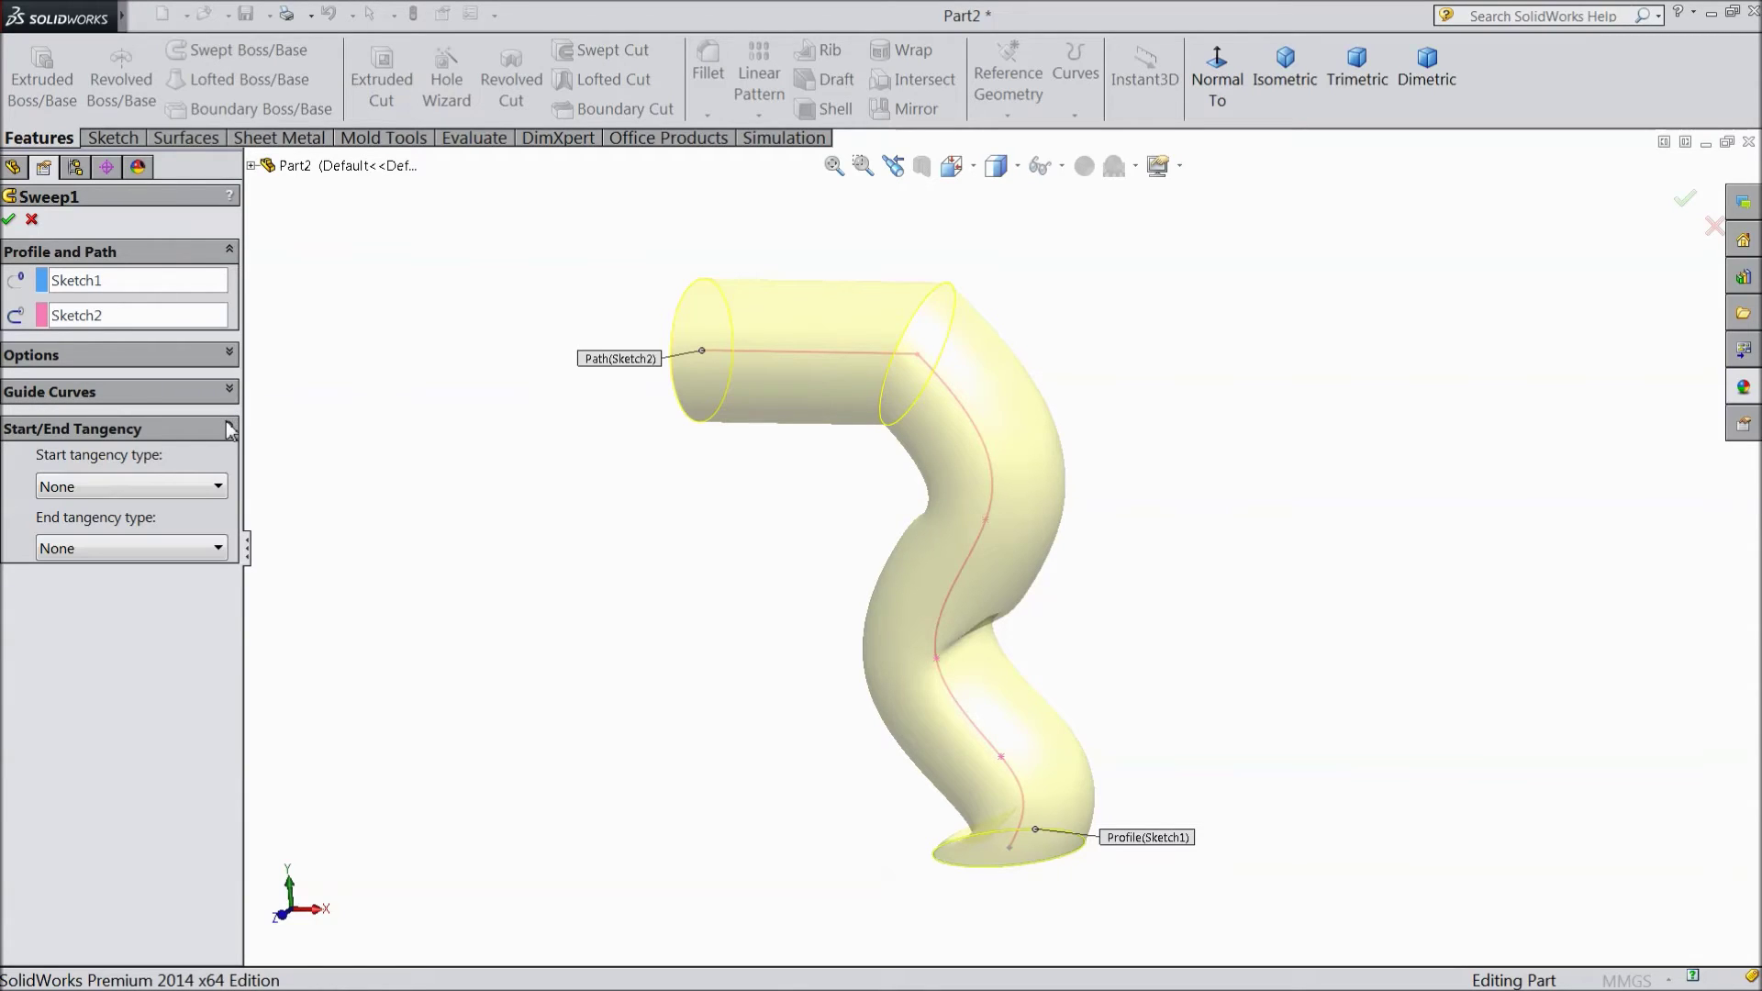
{"action": "left_click", "coordinate": [230, 429]}
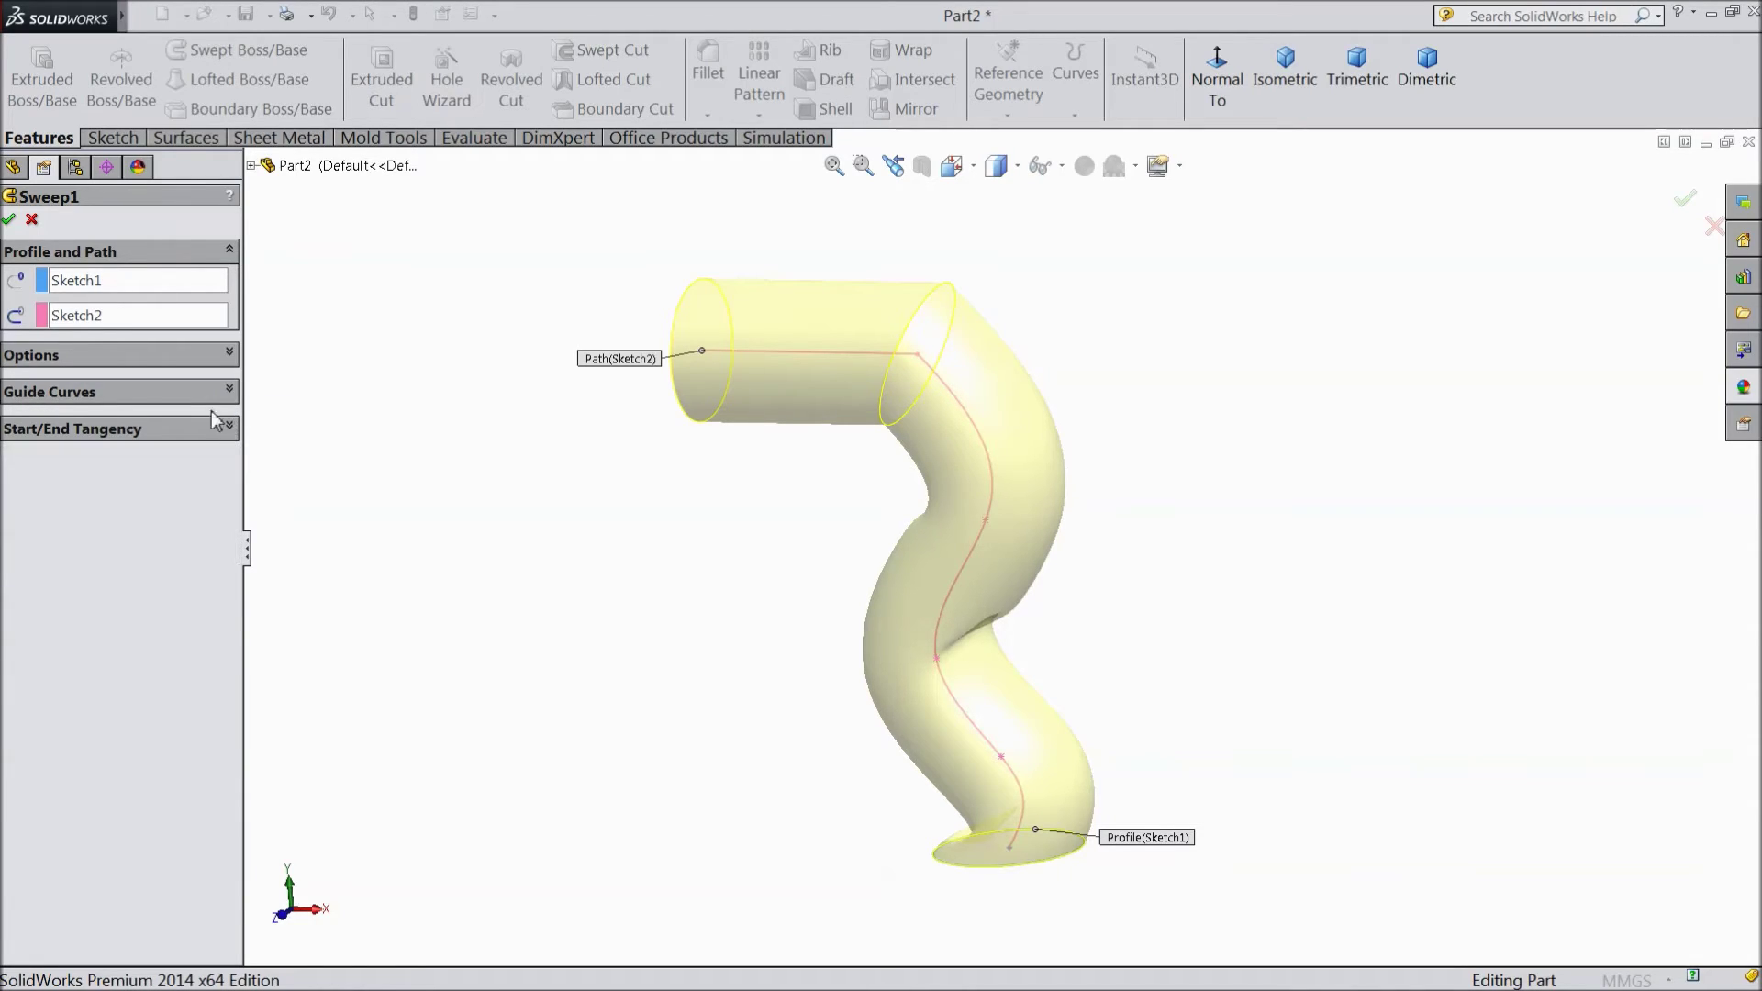
{"action": "left_click", "coordinate": [9, 220]}
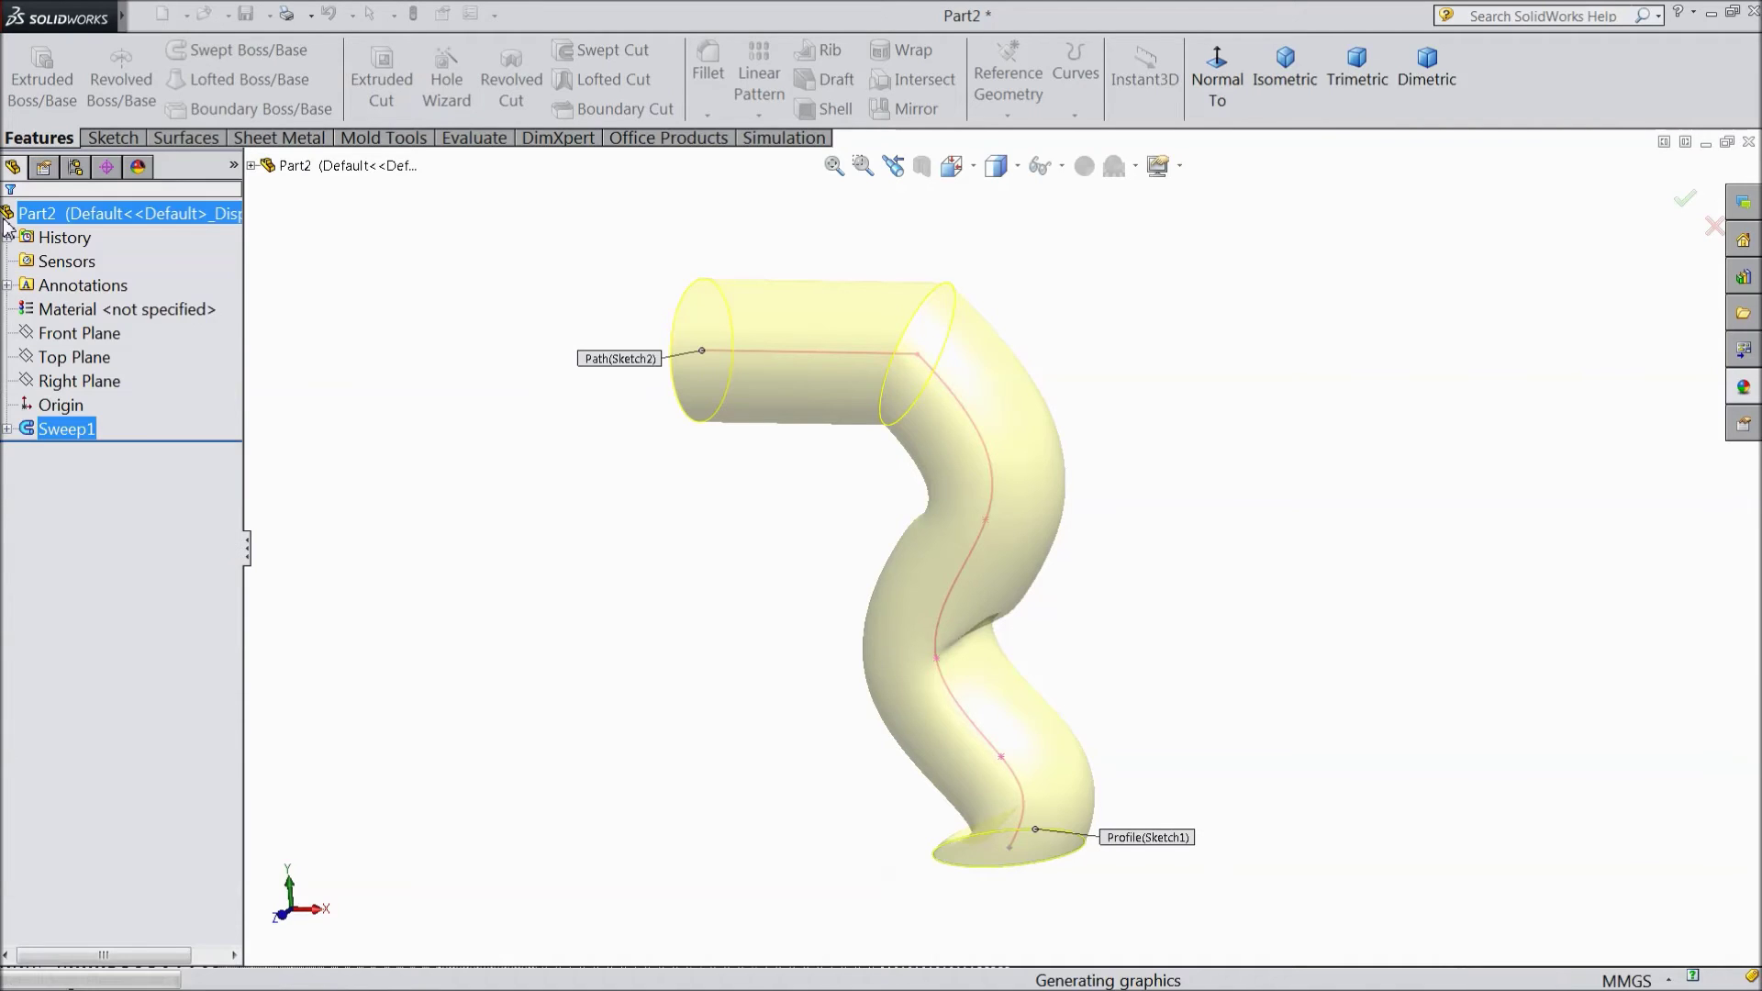
Step: Delete the Sweep1 feature
{"action": "right_click", "coordinate": [51, 427]}
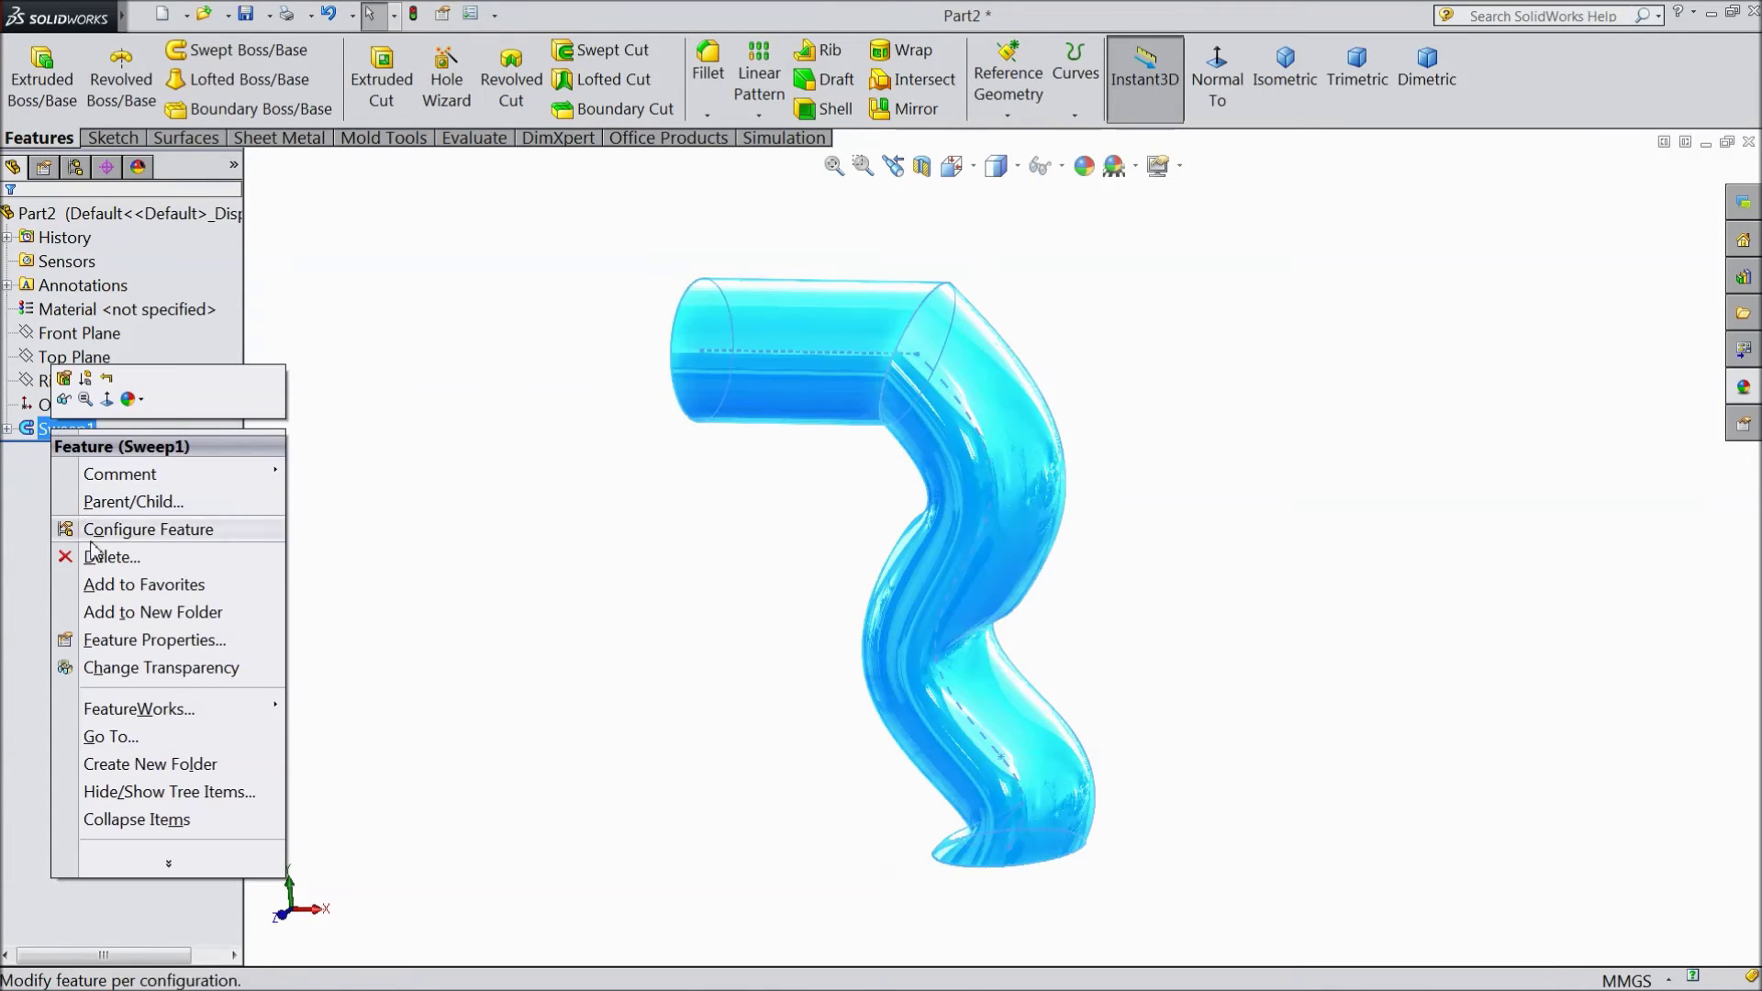
{"action": "left_click", "coordinate": [101, 558]}
{"action": "left_click", "coordinate": [1030, 357]}
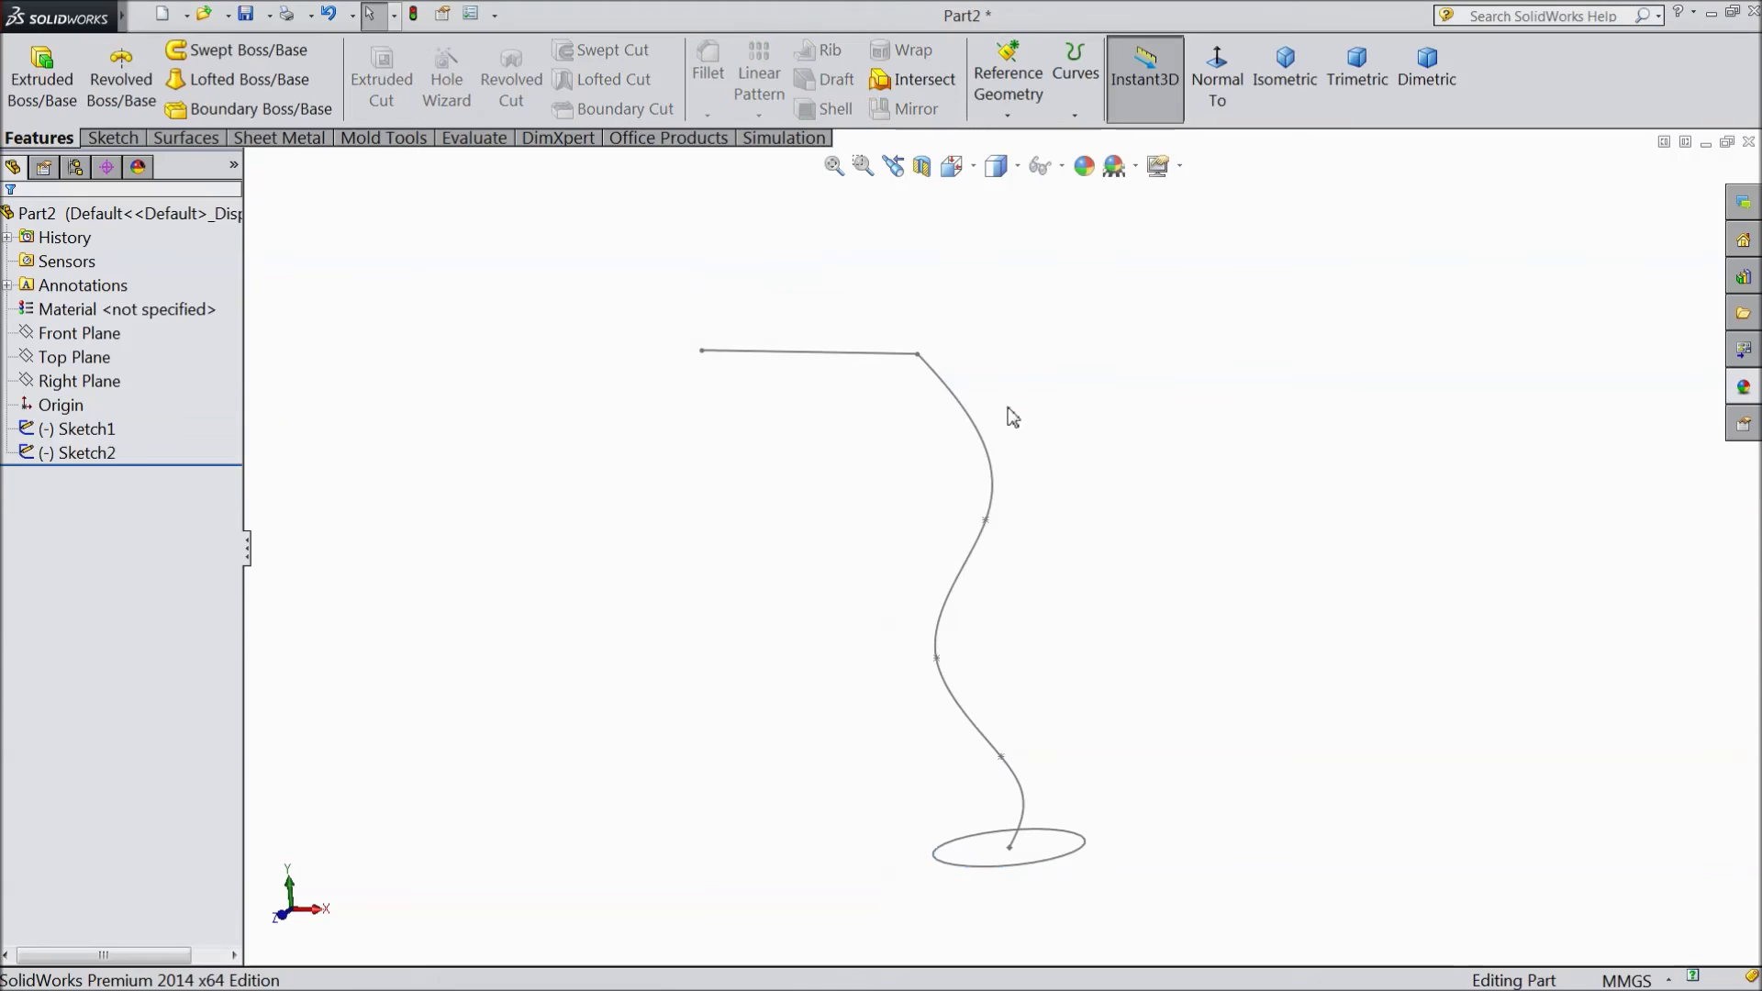
{"action": "mouse_move", "coordinate": [850, 542]}
{"action": "middle_mouse_down"}
{"action": "mouse_move", "coordinate": [783, 417]}
{"action": "mouse_move", "coordinate": [784, 528]}
{"action": "mouse_move", "coordinate": [767, 547]}
{"action": "middle_mouse_up"}
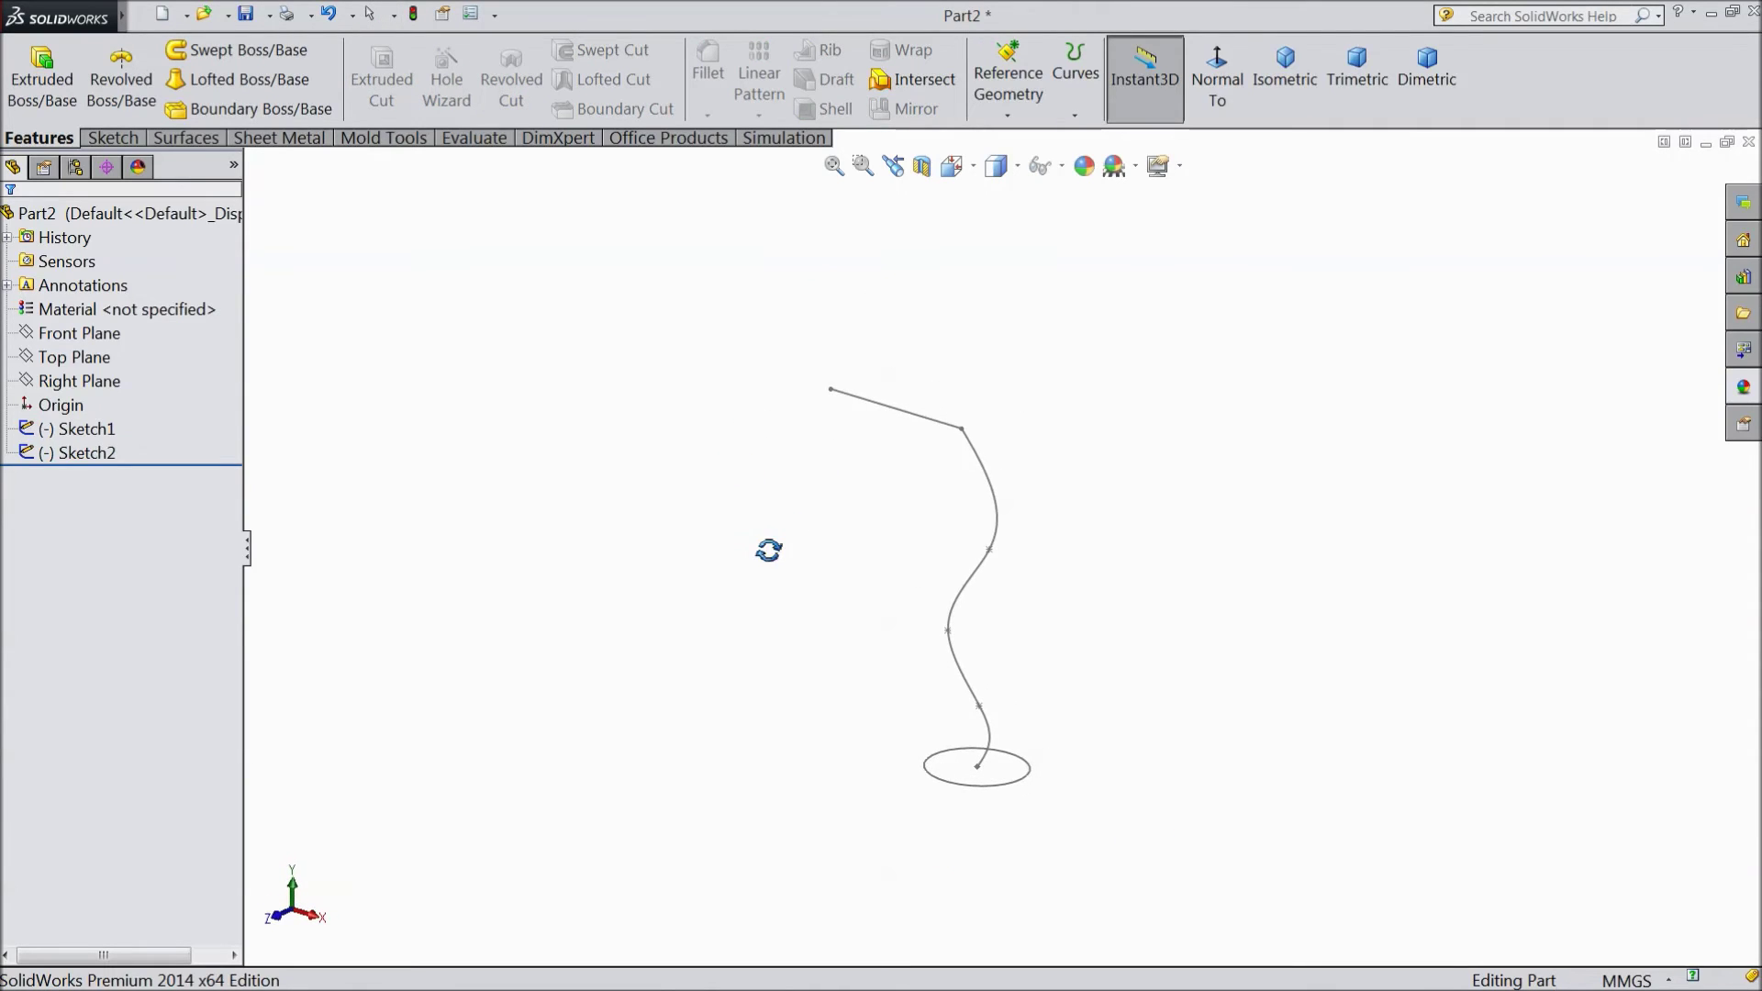
Step: Drag Sketch2's spline points and top line into a deeper, wavier path with a raised top, then exit
{"action": "double_click", "coordinate": [945, 639]}
{"action": "mouse_move", "coordinate": [946, 635]}
{"action": "left_mouse_down"}
{"action": "mouse_move", "coordinate": [913, 628]}
{"action": "mouse_move", "coordinate": [936, 624]}
{"action": "left_mouse_up"}
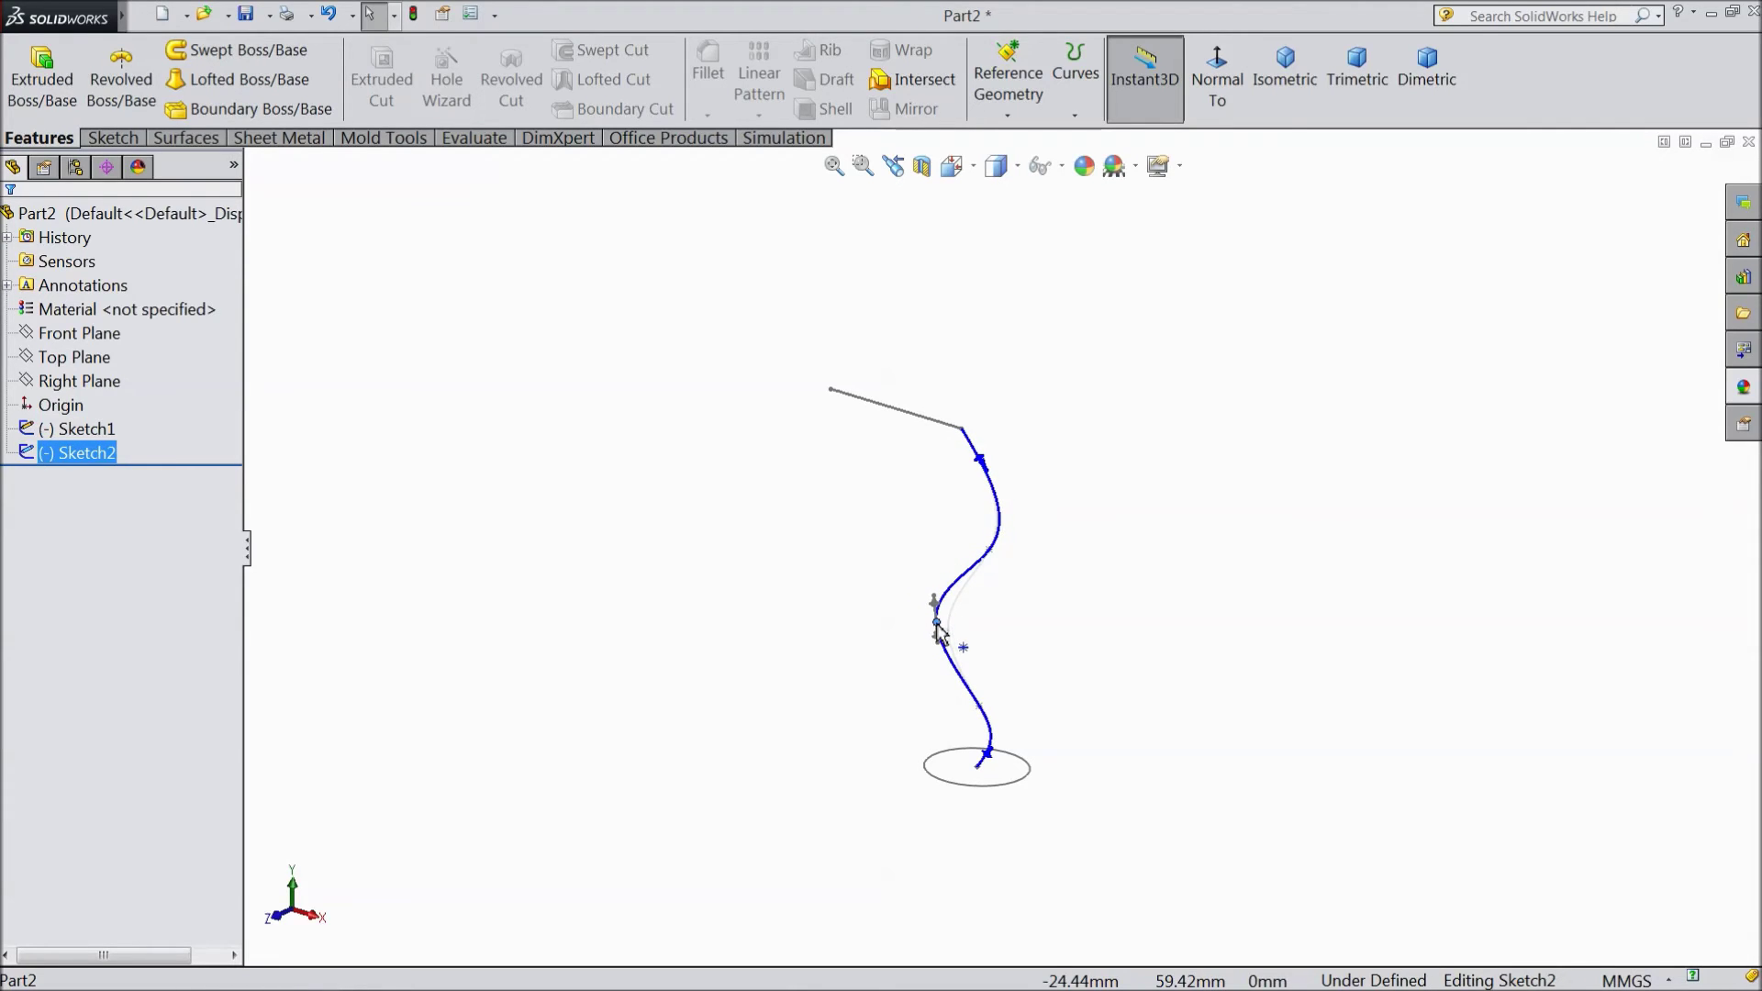
{"action": "left_click", "coordinate": [971, 466]}
{"action": "left_click_drag", "start_coordinate": [961, 425], "coordinate": [944, 316]}
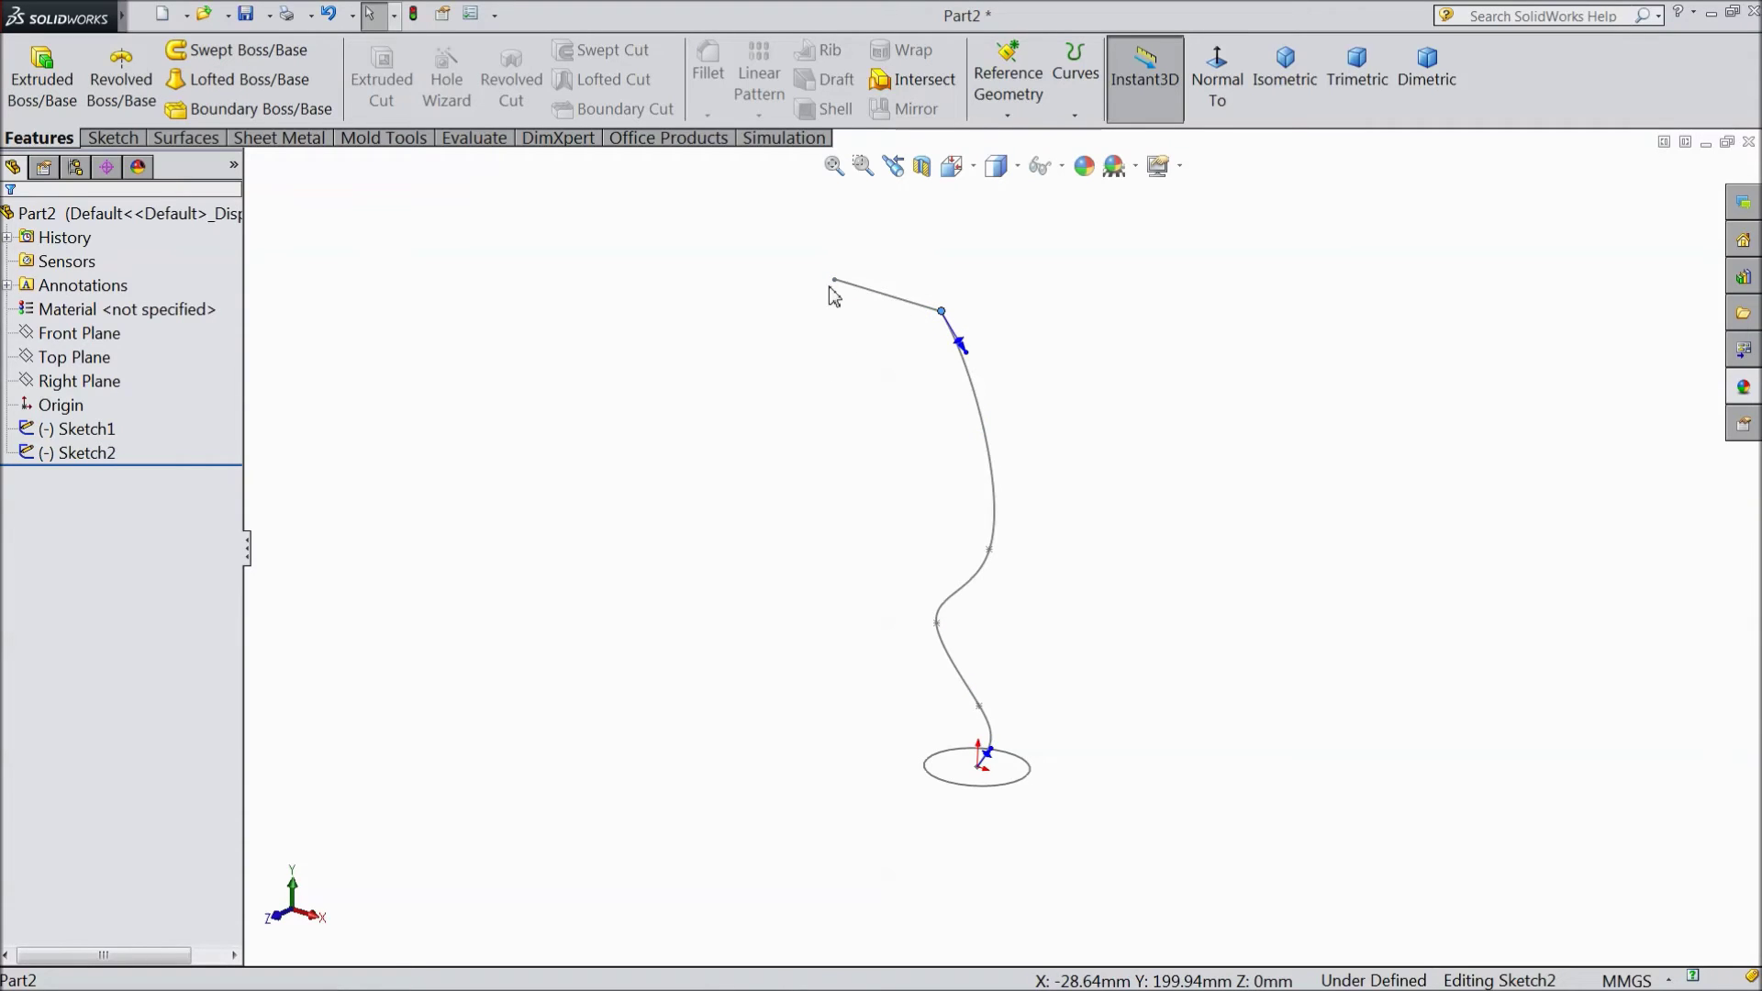
{"action": "left_click_drag", "start_coordinate": [834, 281], "coordinate": [745, 266]}
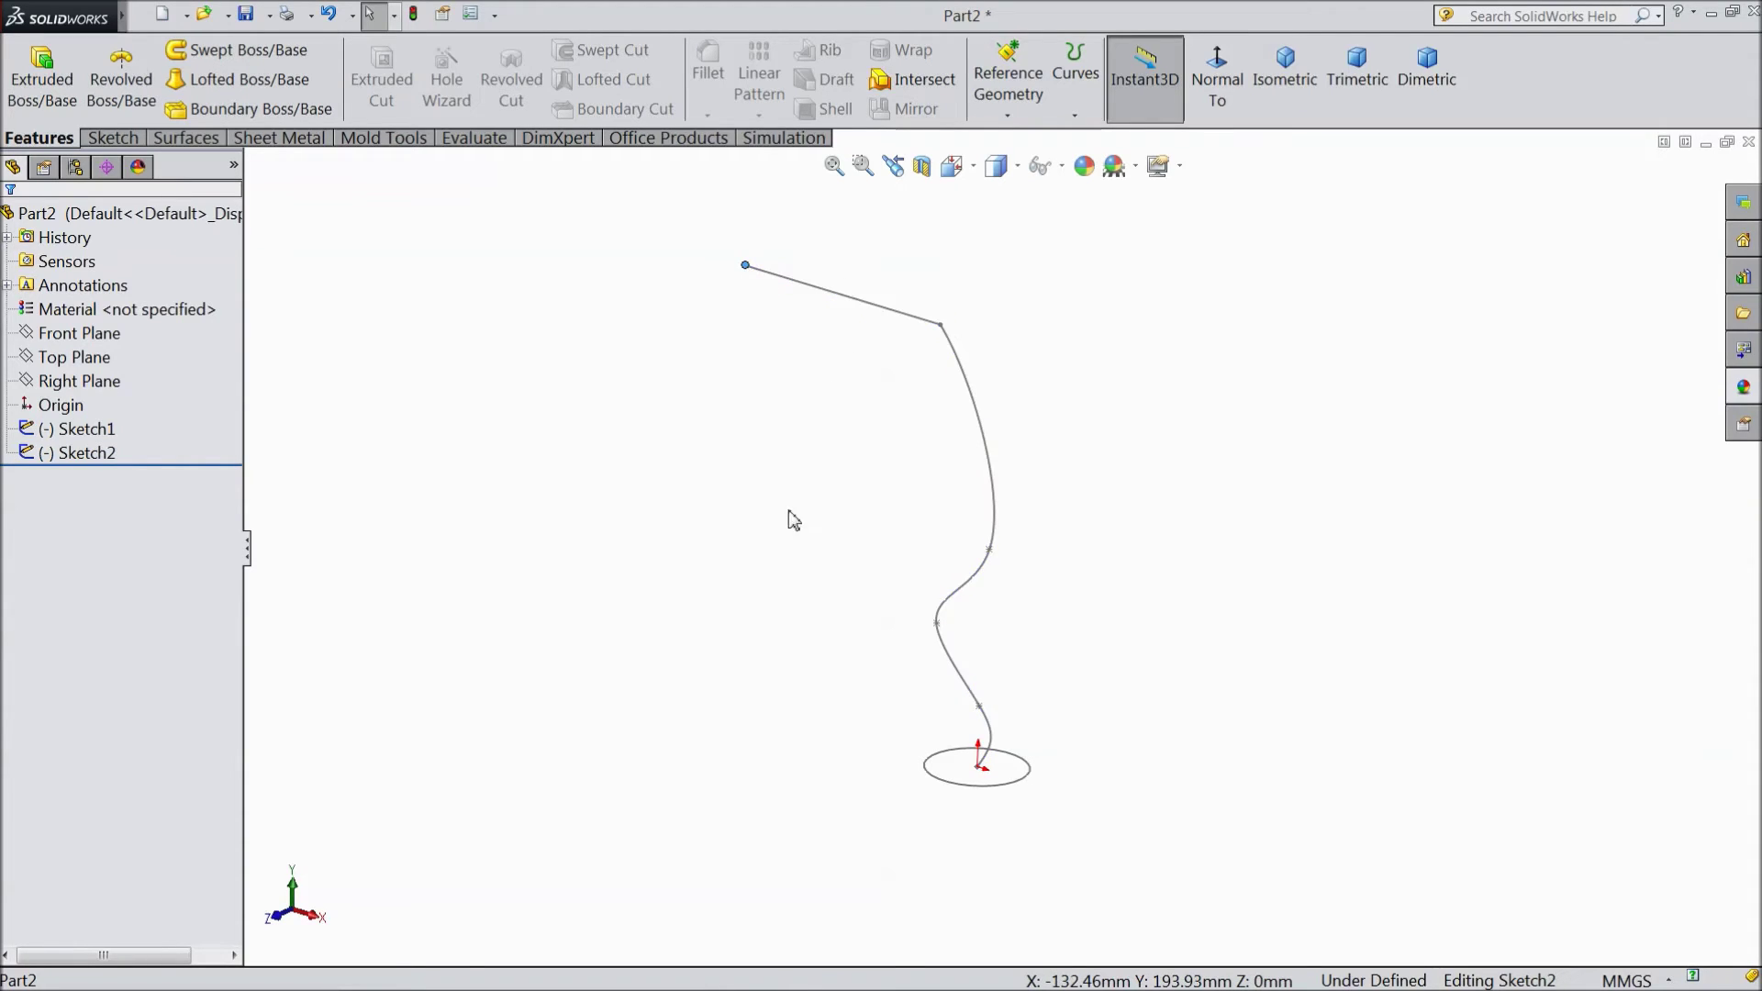
{"action": "left_click_drag", "start_coordinate": [990, 548], "coordinate": [1041, 497]}
{"action": "left_click_drag", "start_coordinate": [935, 625], "coordinate": [921, 552]}
{"action": "left_click_drag", "start_coordinate": [984, 709], "coordinate": [1019, 663]}
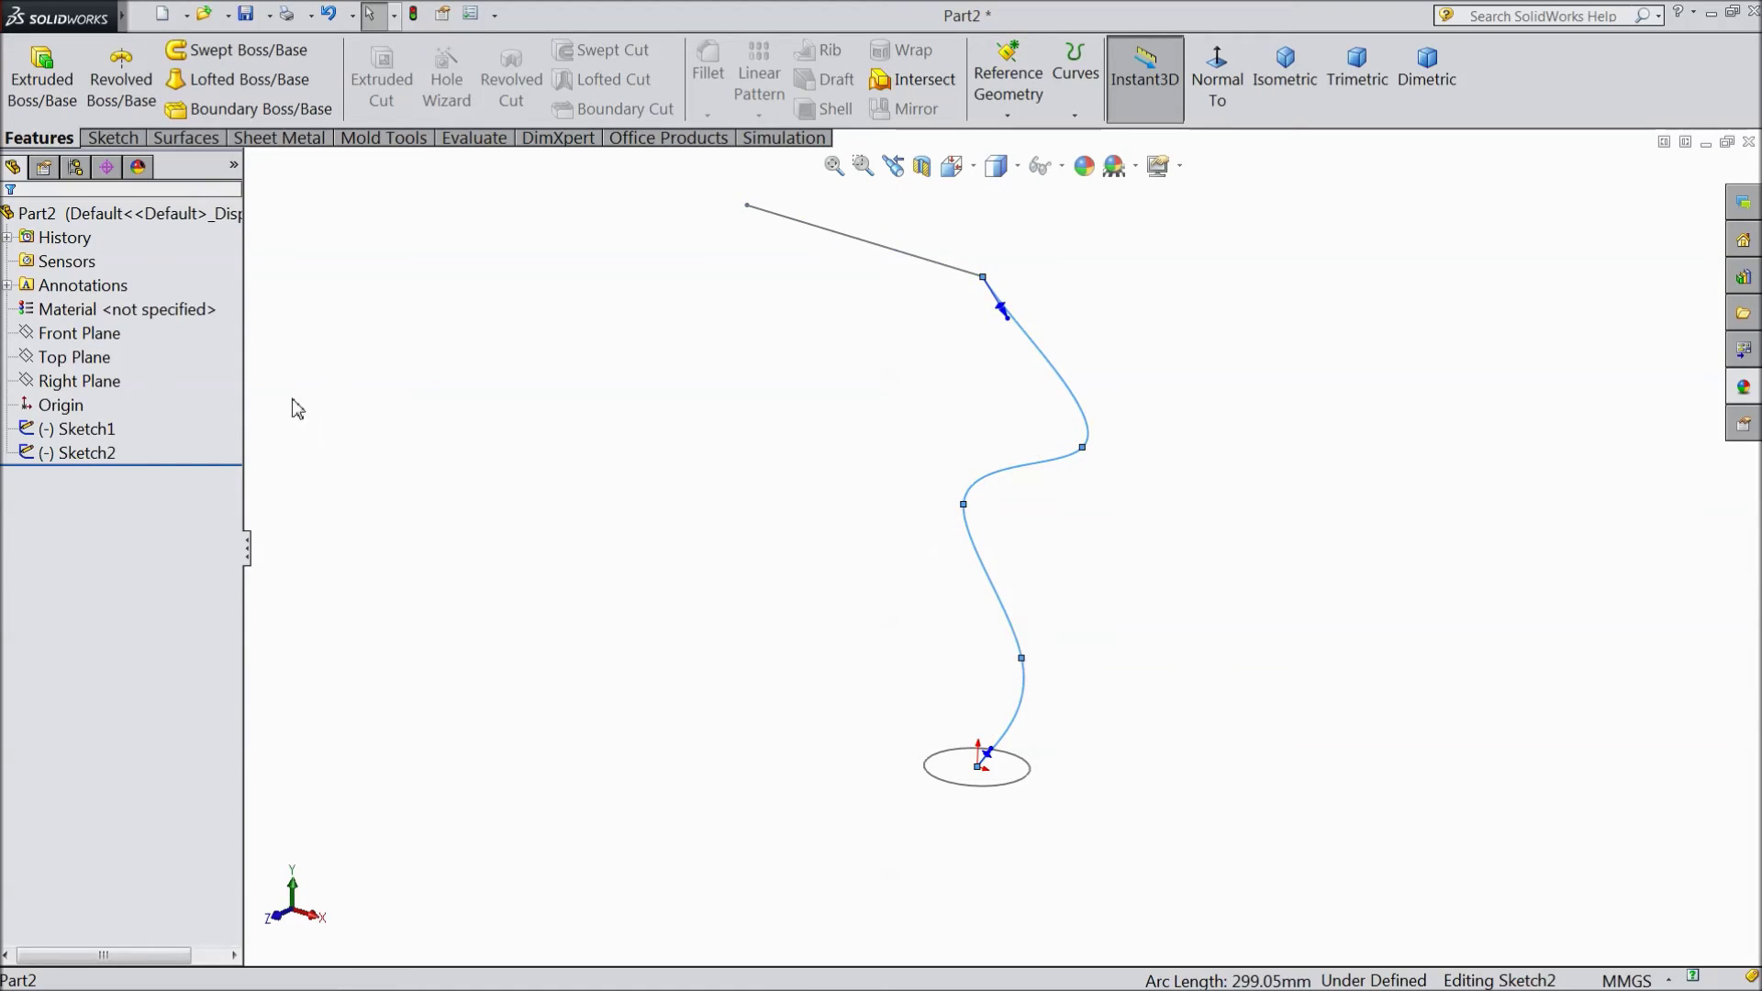
{"action": "key", "text": "ctrl+b"}
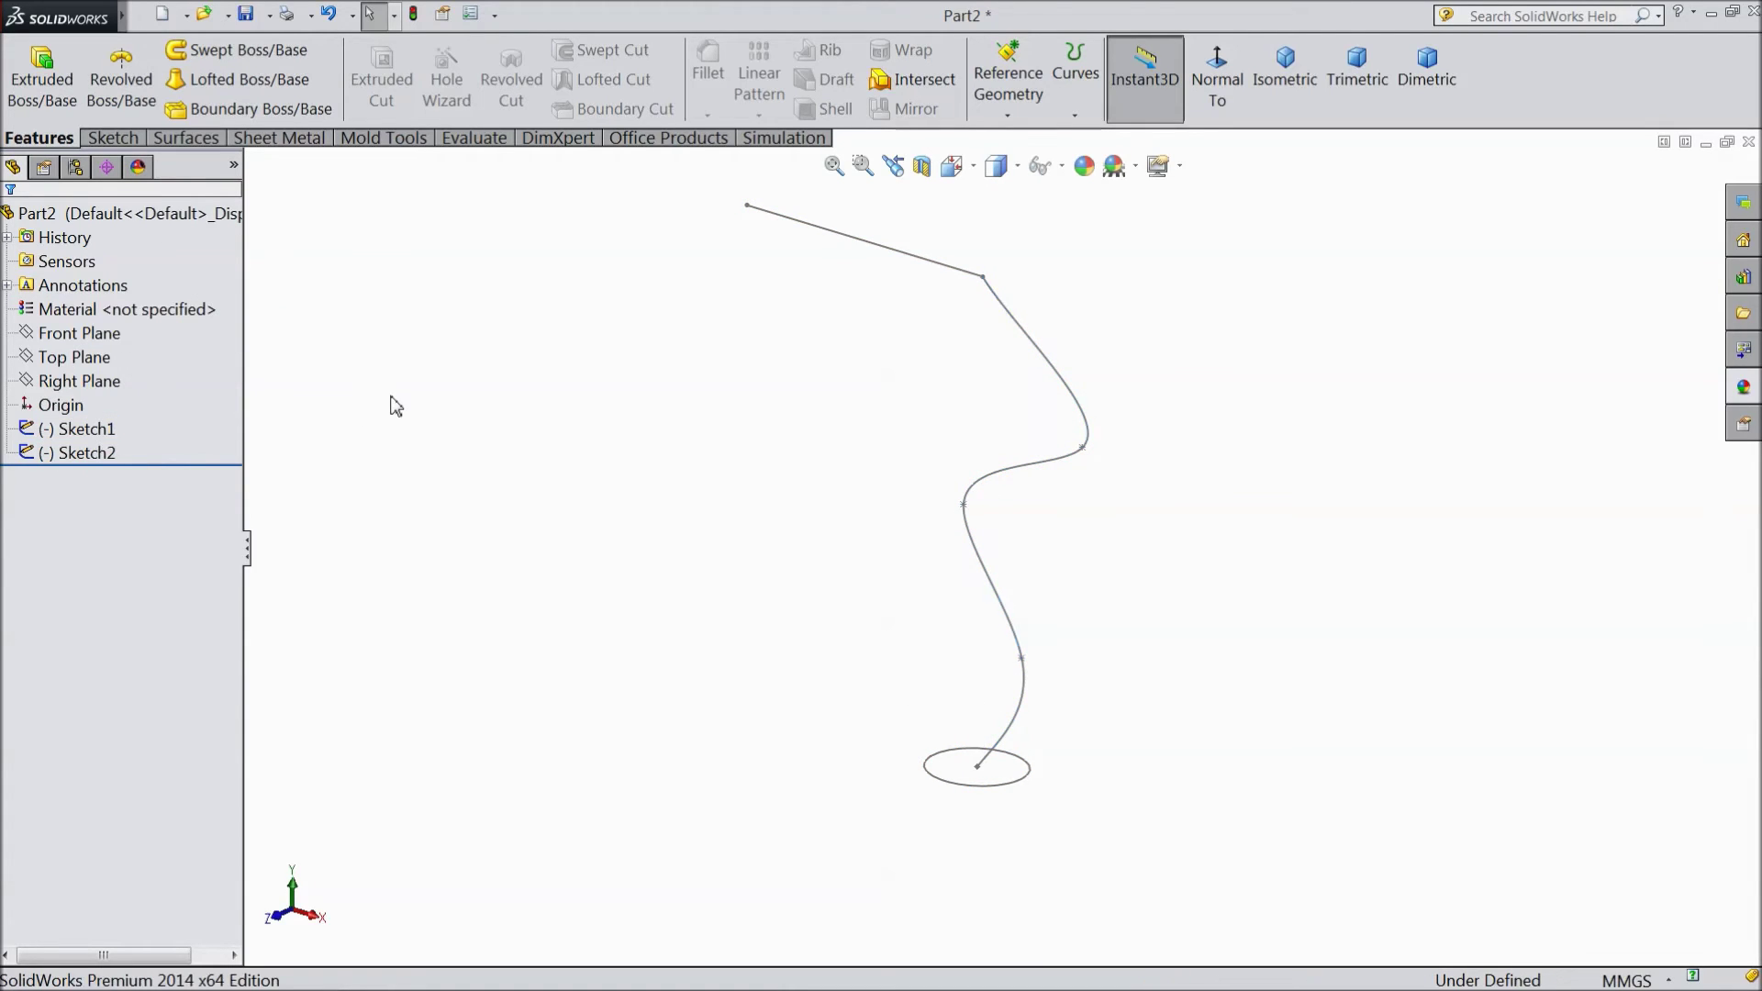
{"action": "left_click", "coordinate": [87, 453]}
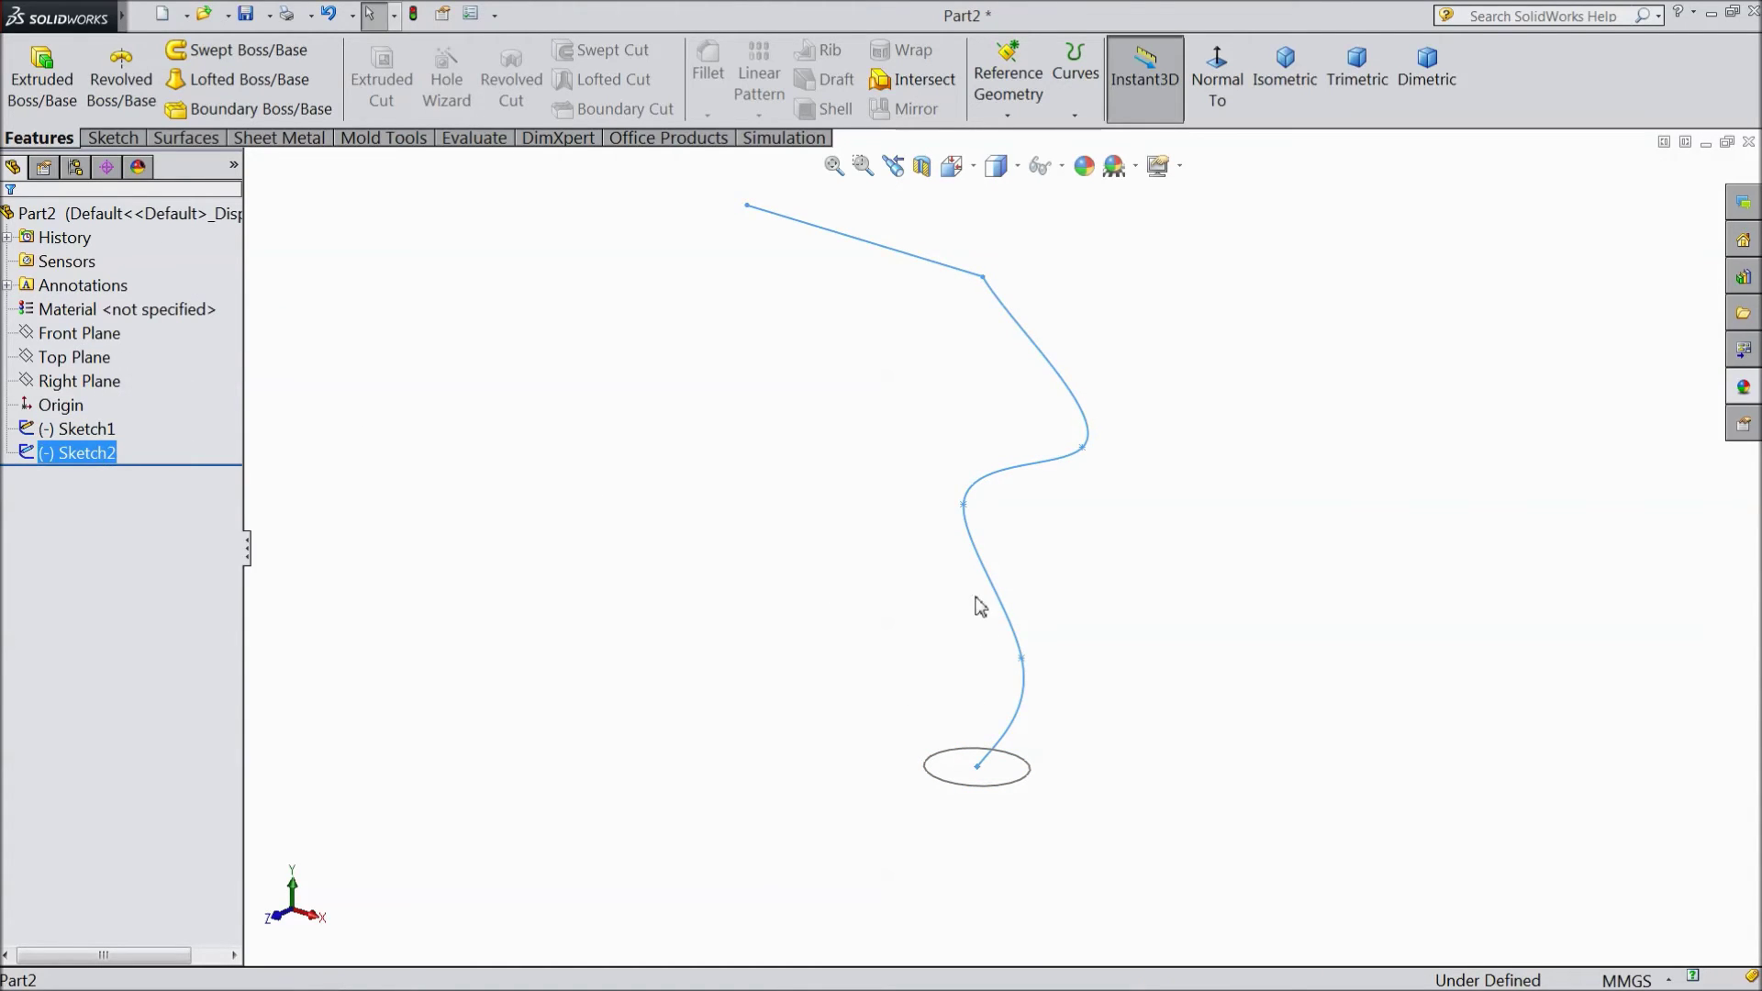
Step: Sweep the Sketch1 circle along Sketch2 as a One-Direction thin feature, 1.00mm thick
{"action": "left_click", "coordinate": [246, 51]}
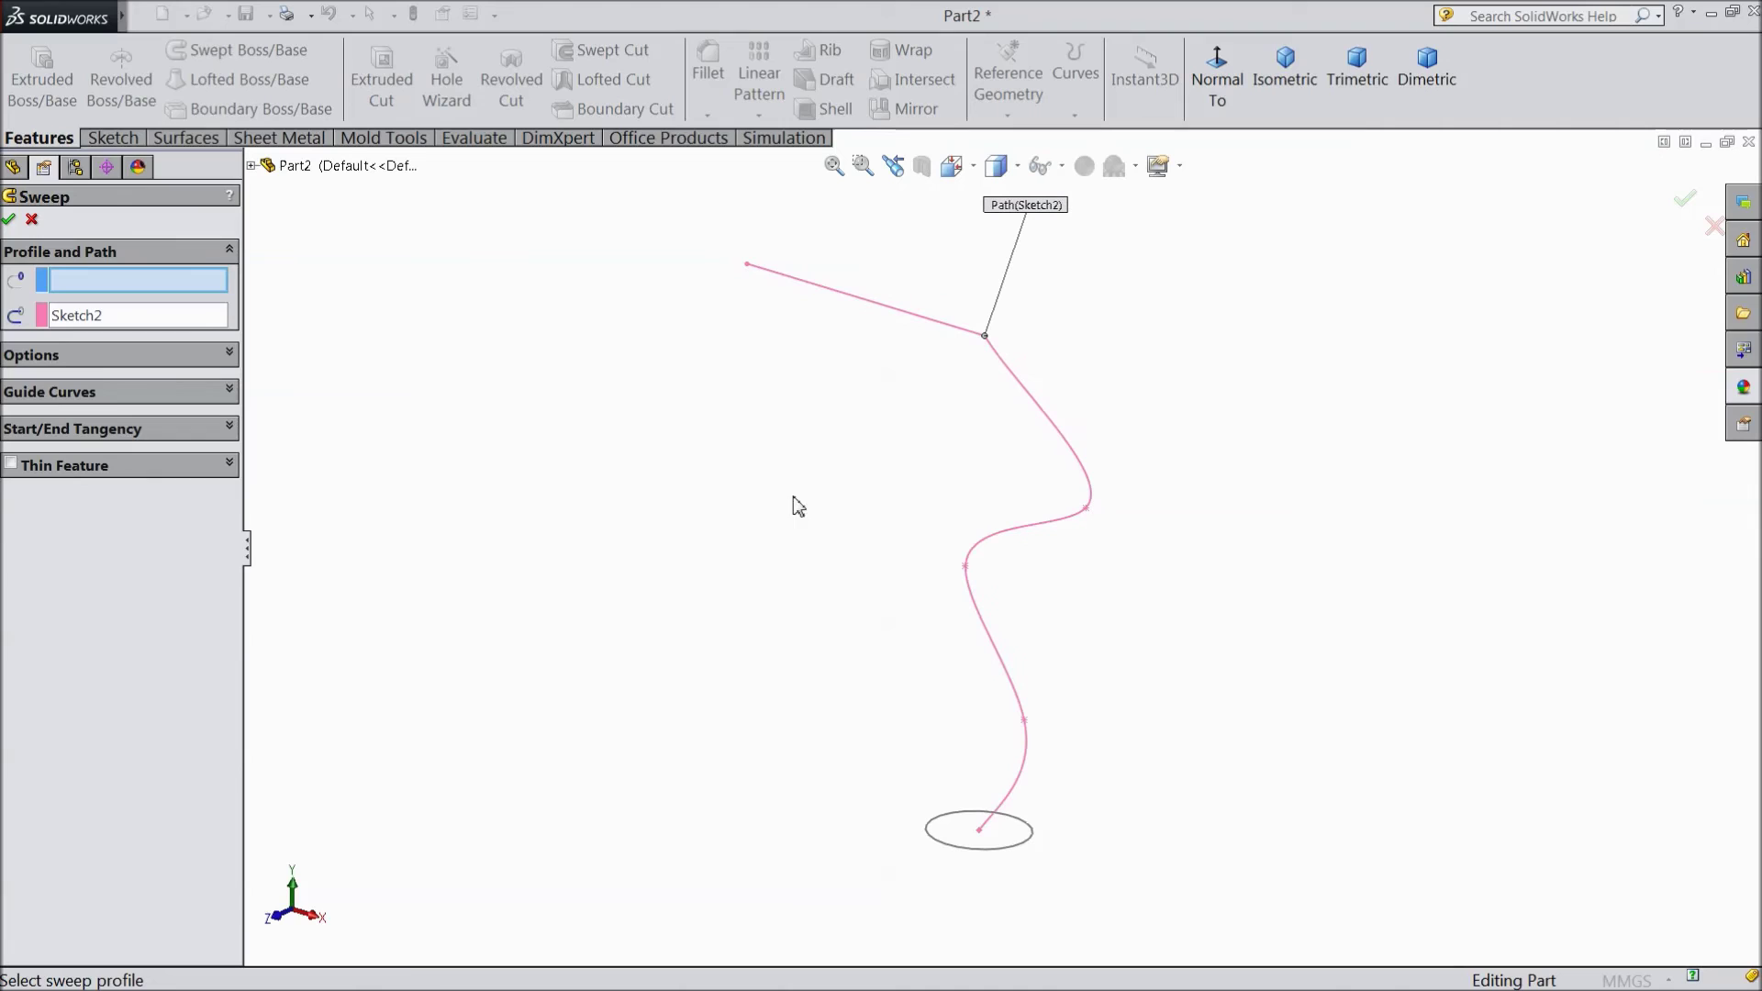
{"action": "left_click", "coordinate": [980, 850]}
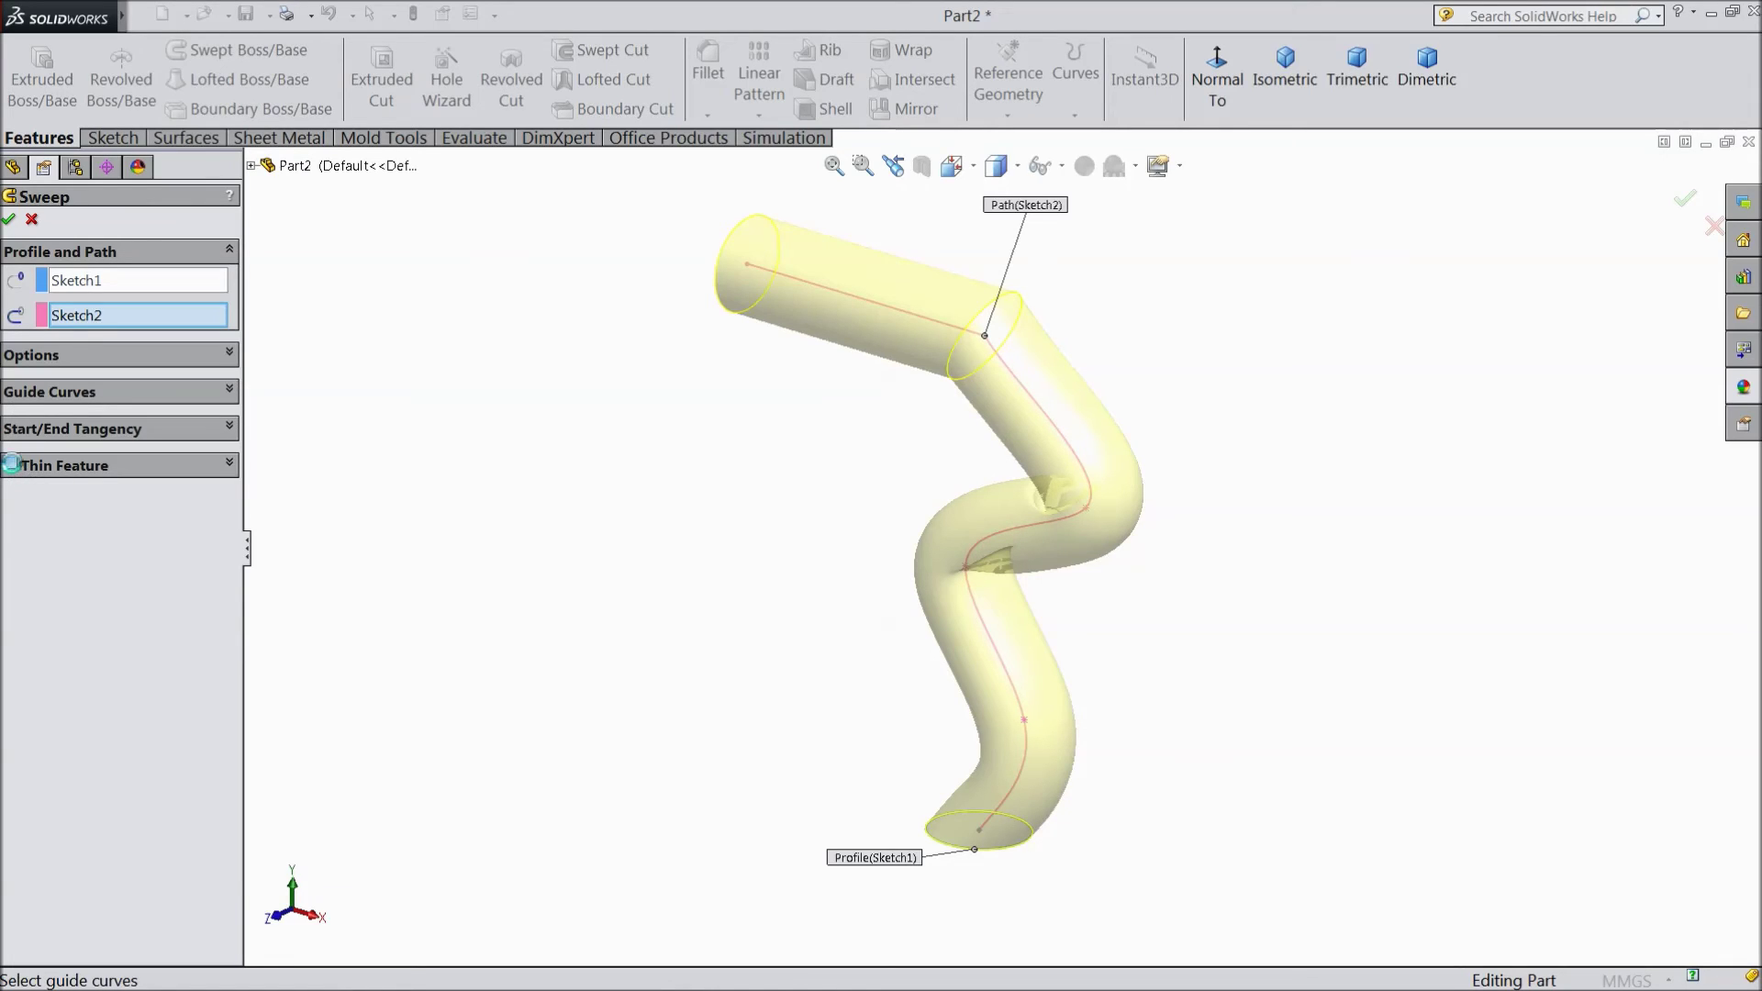
{"action": "left_click", "coordinate": [11, 463]}
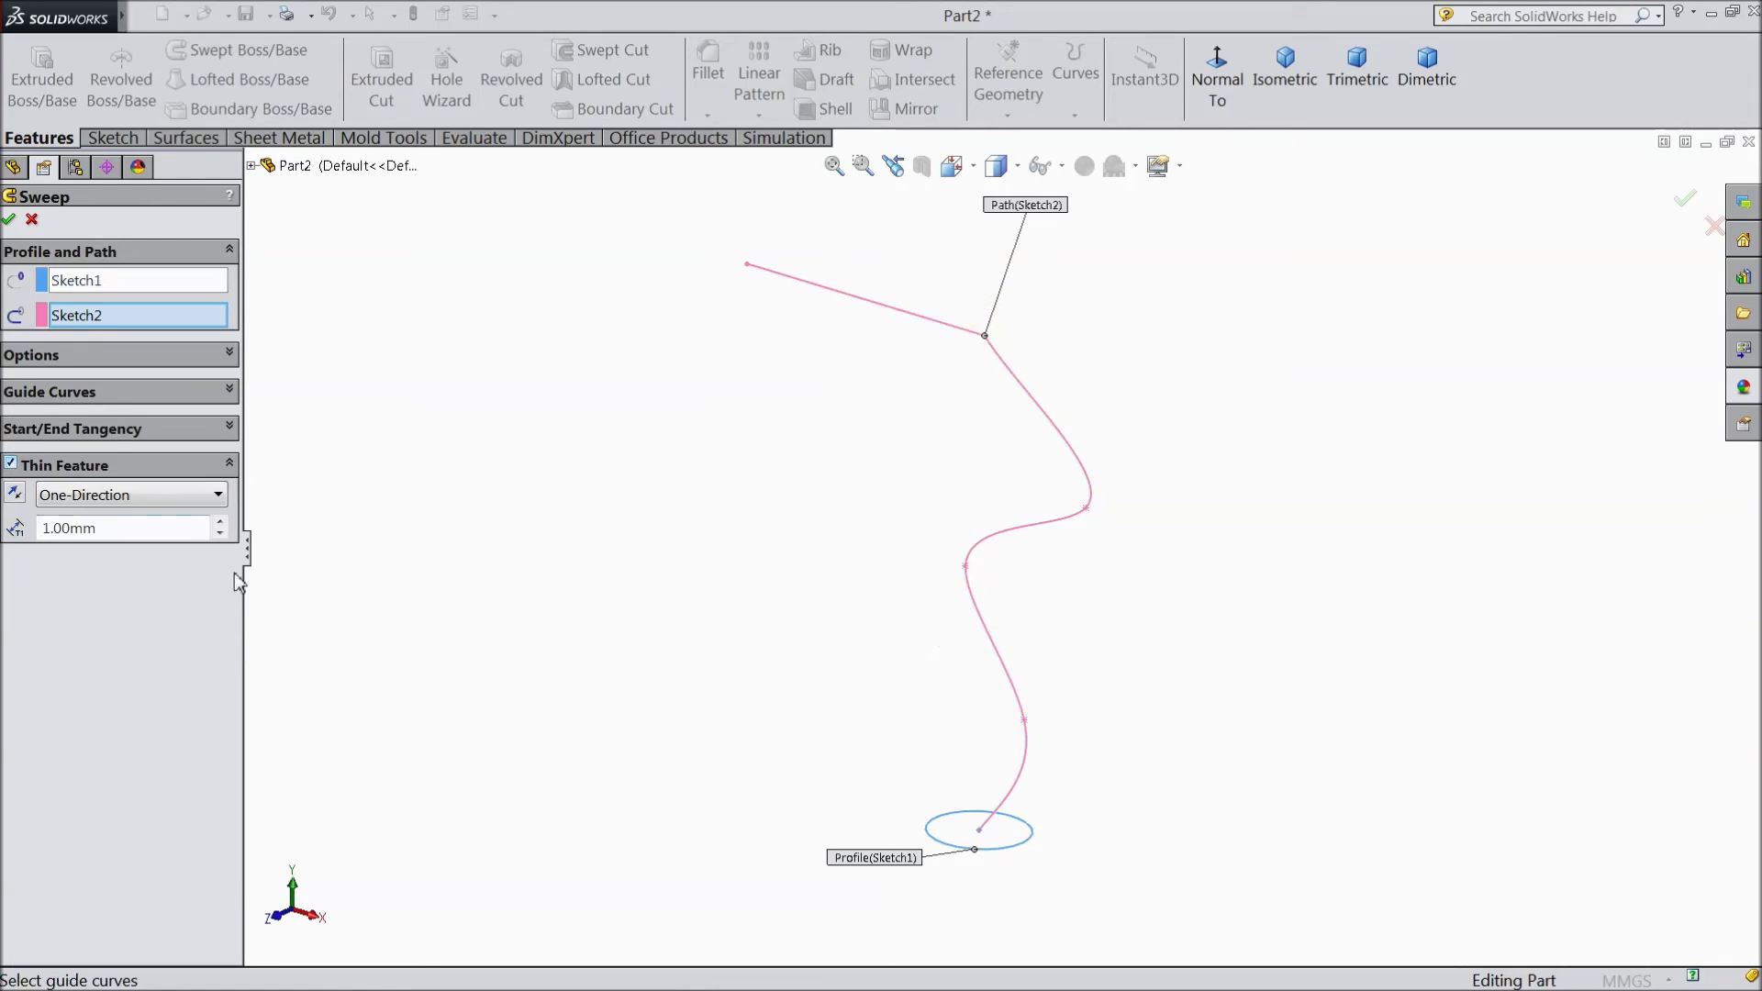
Step: Reverse the wall direction and try thicknesses of 0.05mm, then 0.50mm
{"action": "left_click", "coordinate": [106, 528]}
{"action": "left_click", "coordinate": [13, 493]}
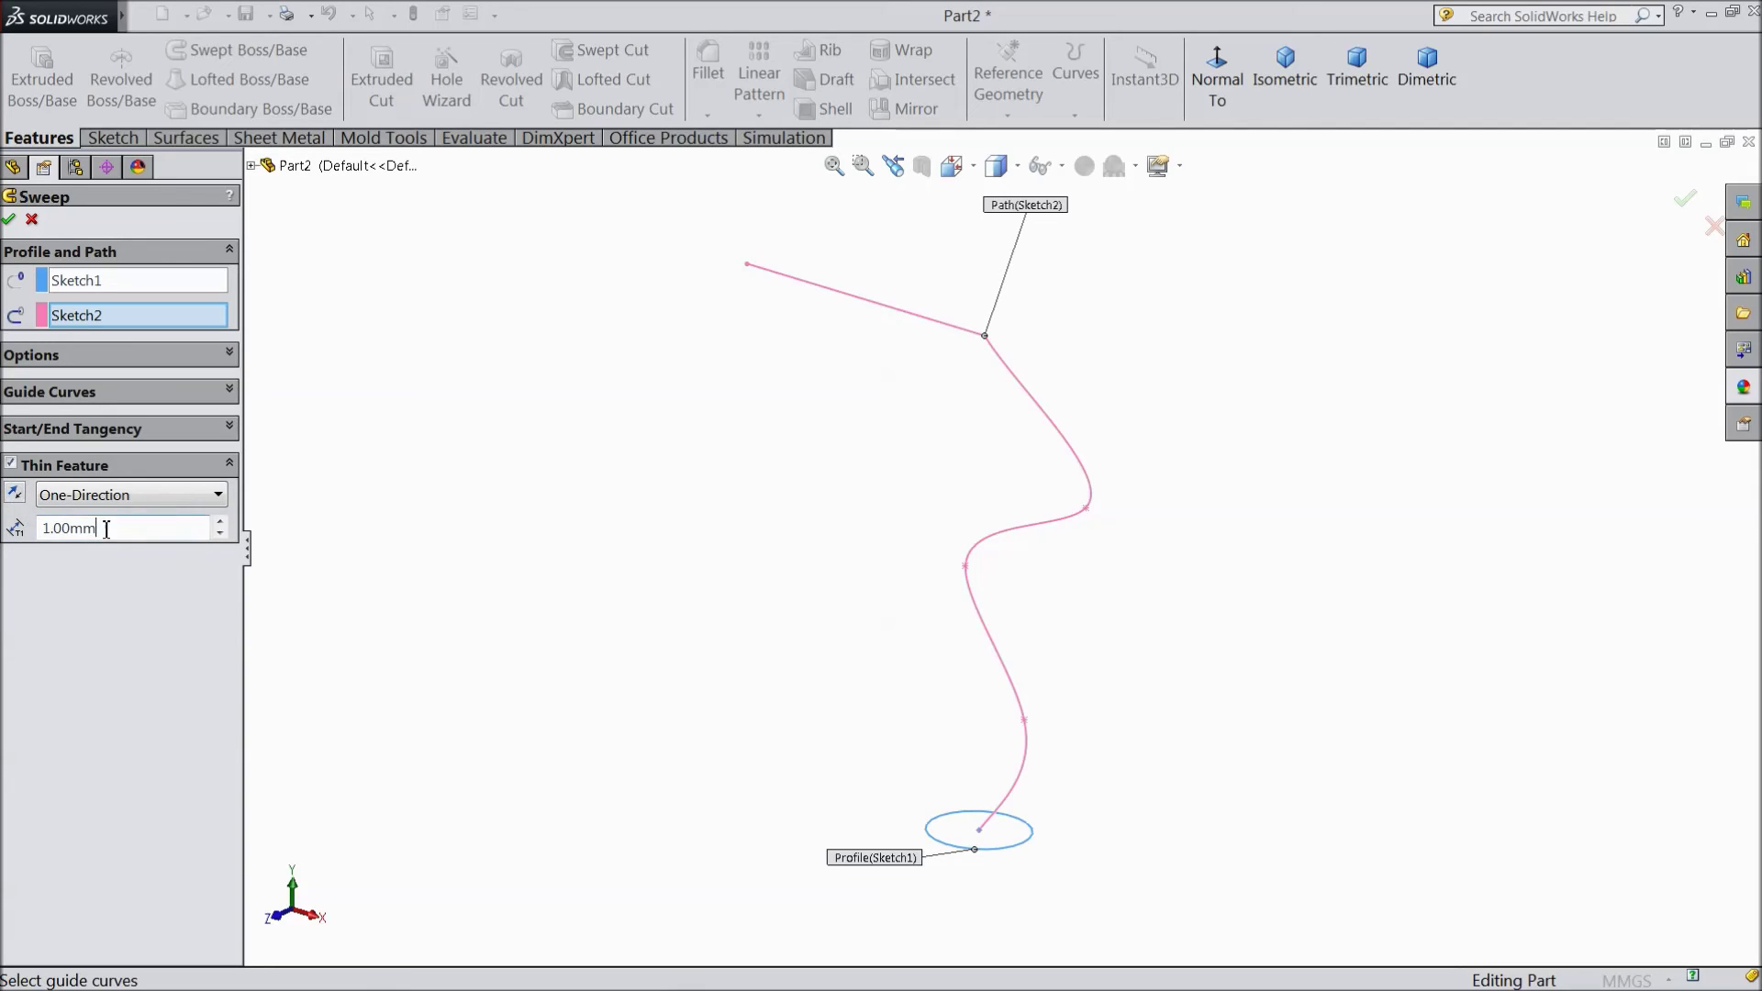
{"action": "left_click_drag", "start_coordinate": [105, 528], "coordinate": [31, 520]}
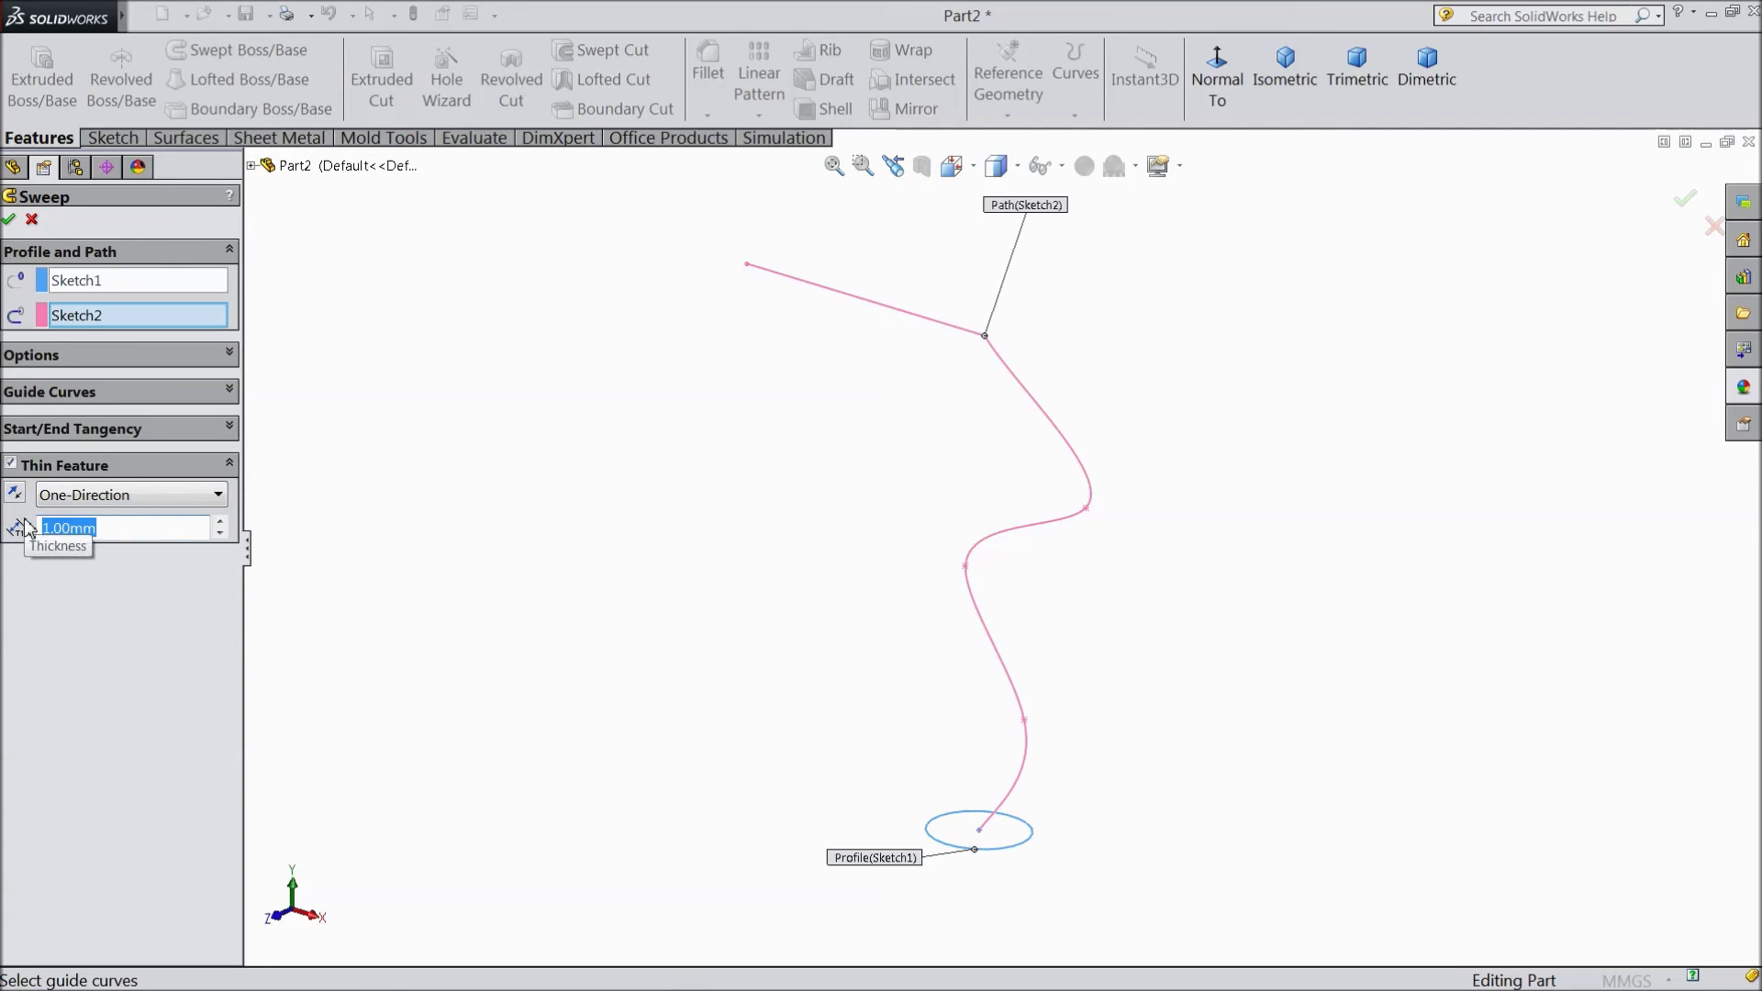
{"action": "type", "text": ".05"}
{"action": "key", "text": "Return"}
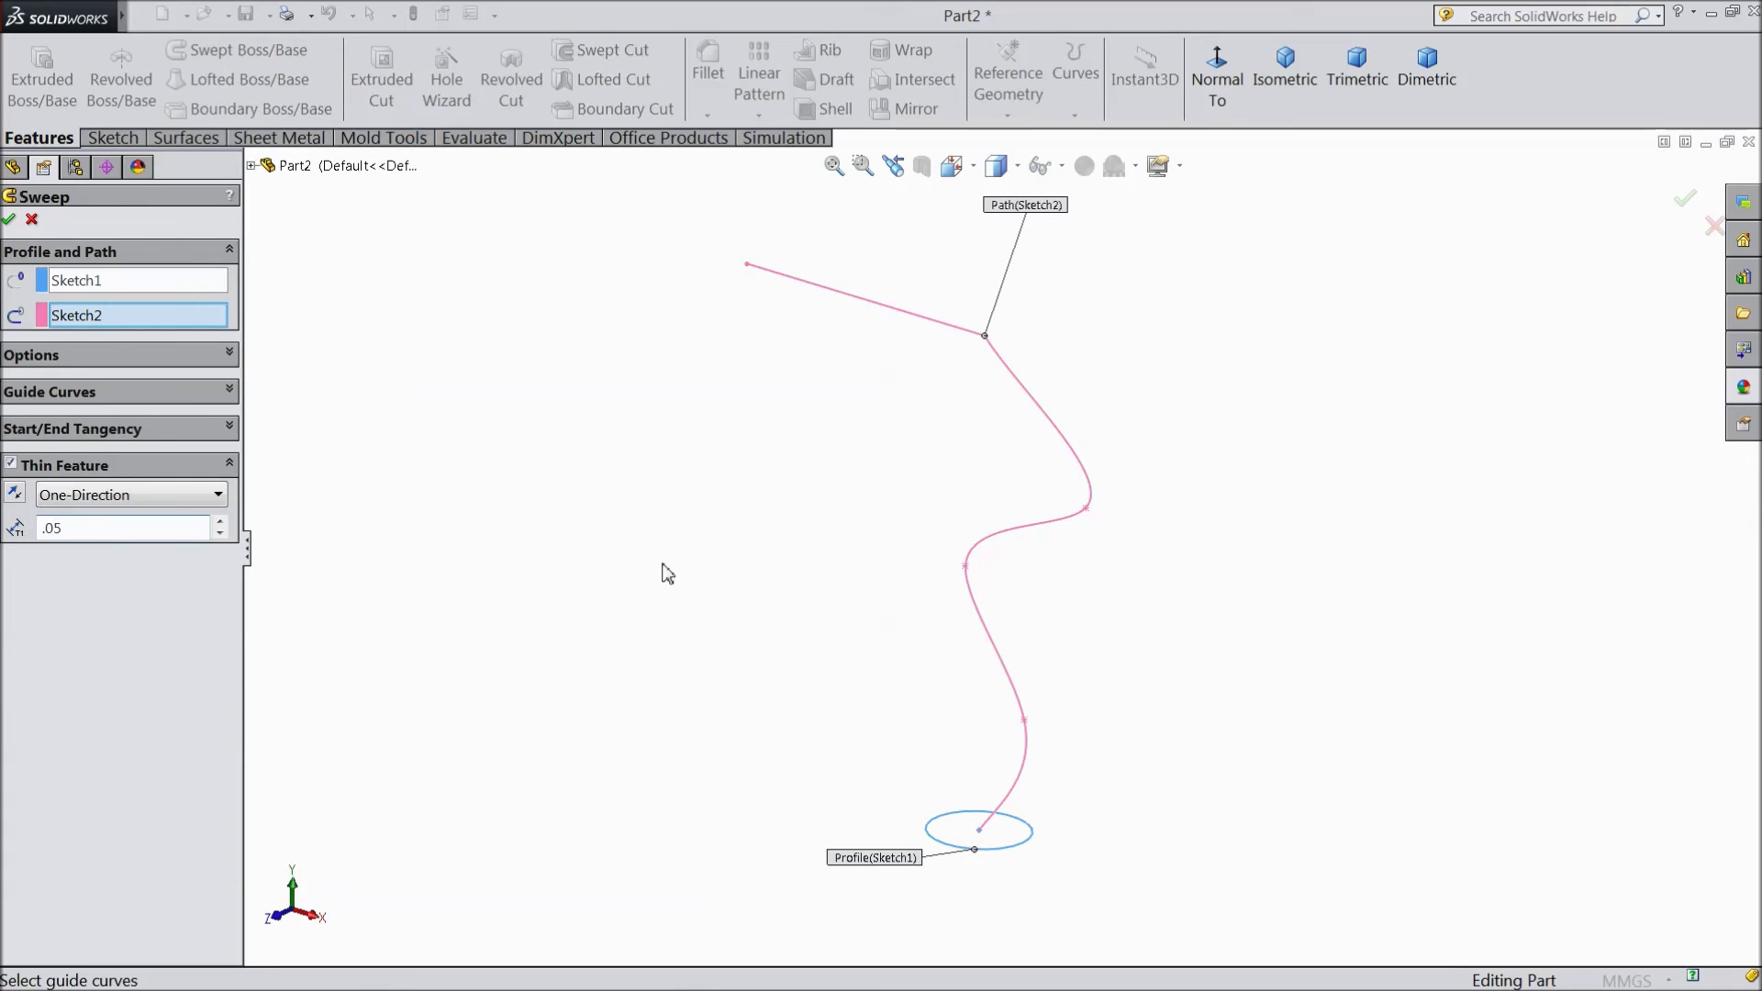
{"action": "middle_click_drag", "start_coordinate": [550, 592], "coordinate": [555, 295]}
{"action": "scroll", "coordinate": [956, 700], "scroll_direction": "down", "scroll_amount": 5}
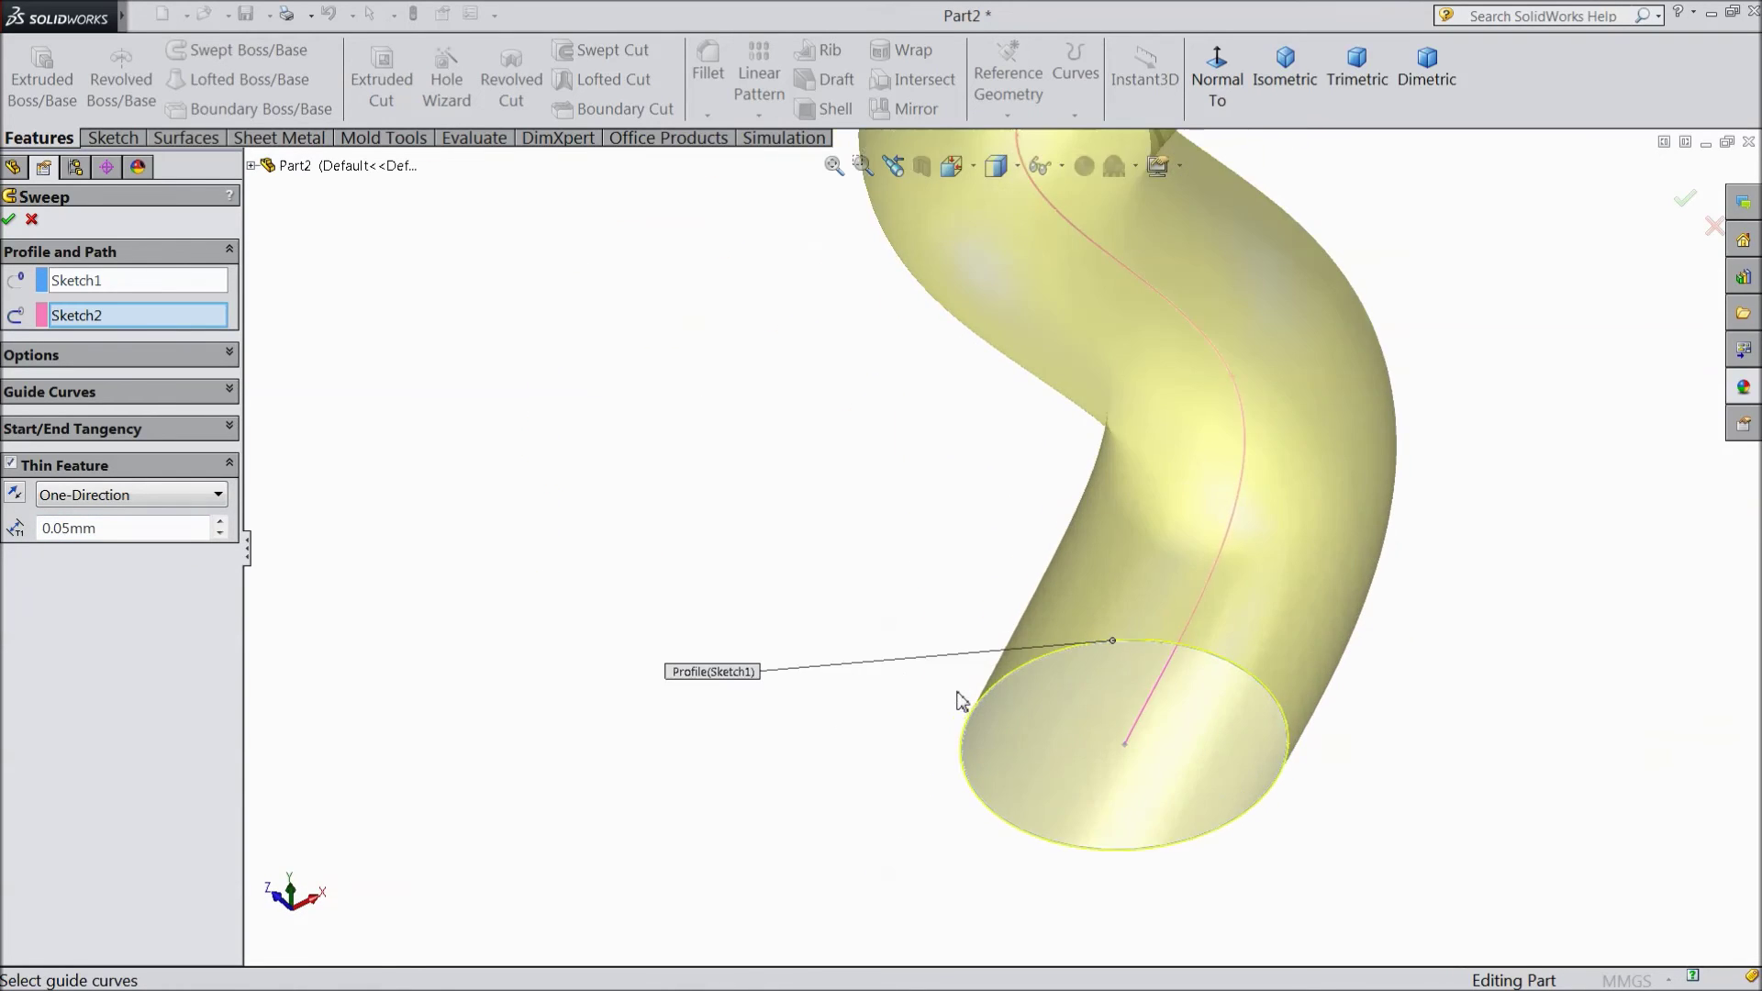
{"action": "double_click", "coordinate": [107, 529]}
{"action": "type", "text": "0."}
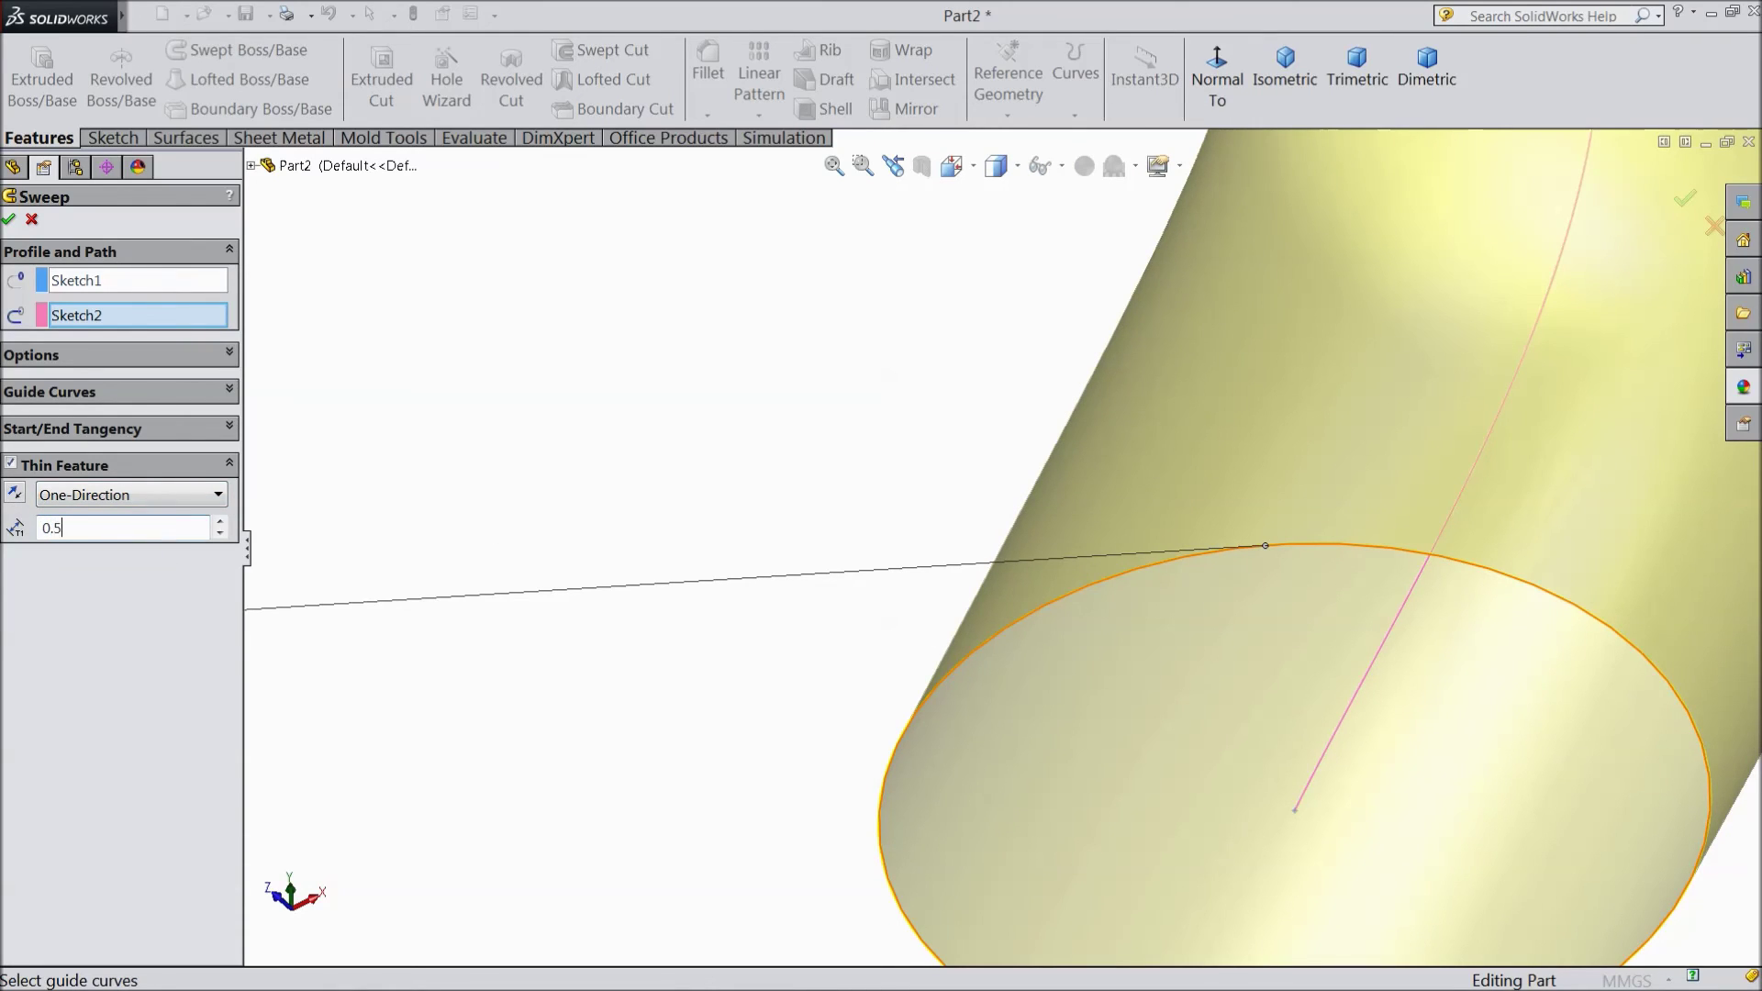
{"action": "type", "text": "5"}
{"action": "key", "text": "Return"}
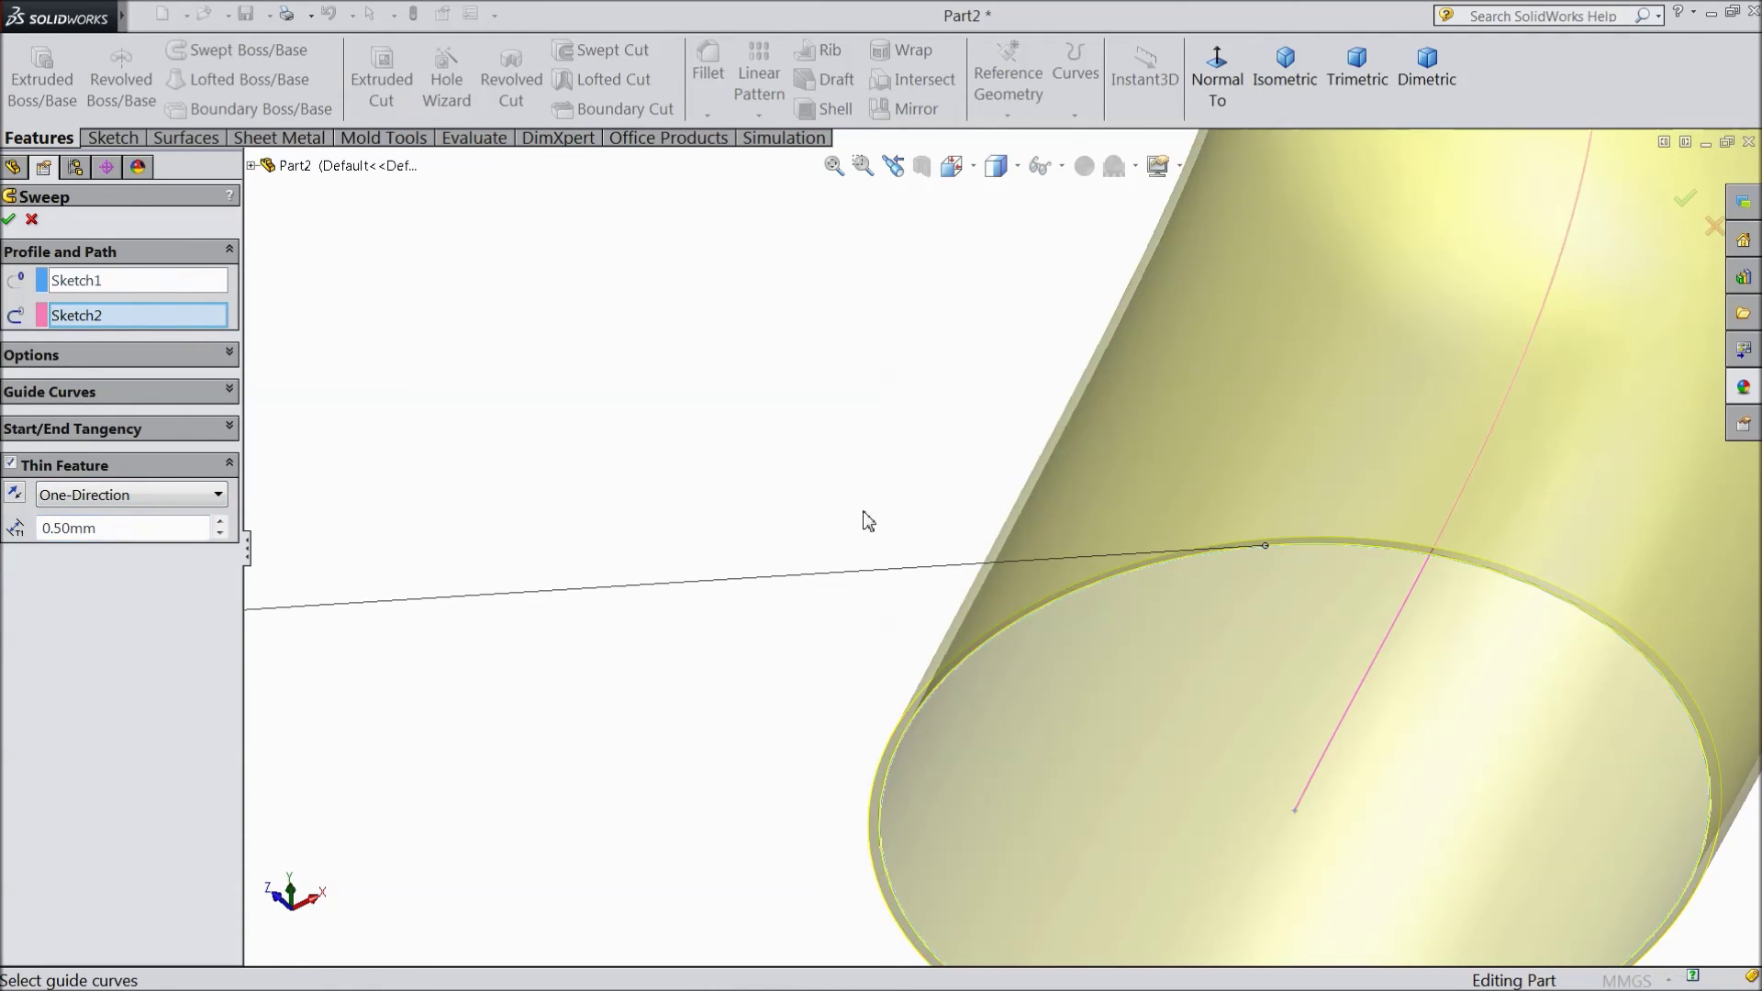
Step: Test 10.50mm and 1.00mm walls, settle on 0.50mm, and orbit to inspect the hollow tube
{"action": "scroll", "coordinate": [1017, 575], "scroll_direction": "up", "scroll_amount": 2}
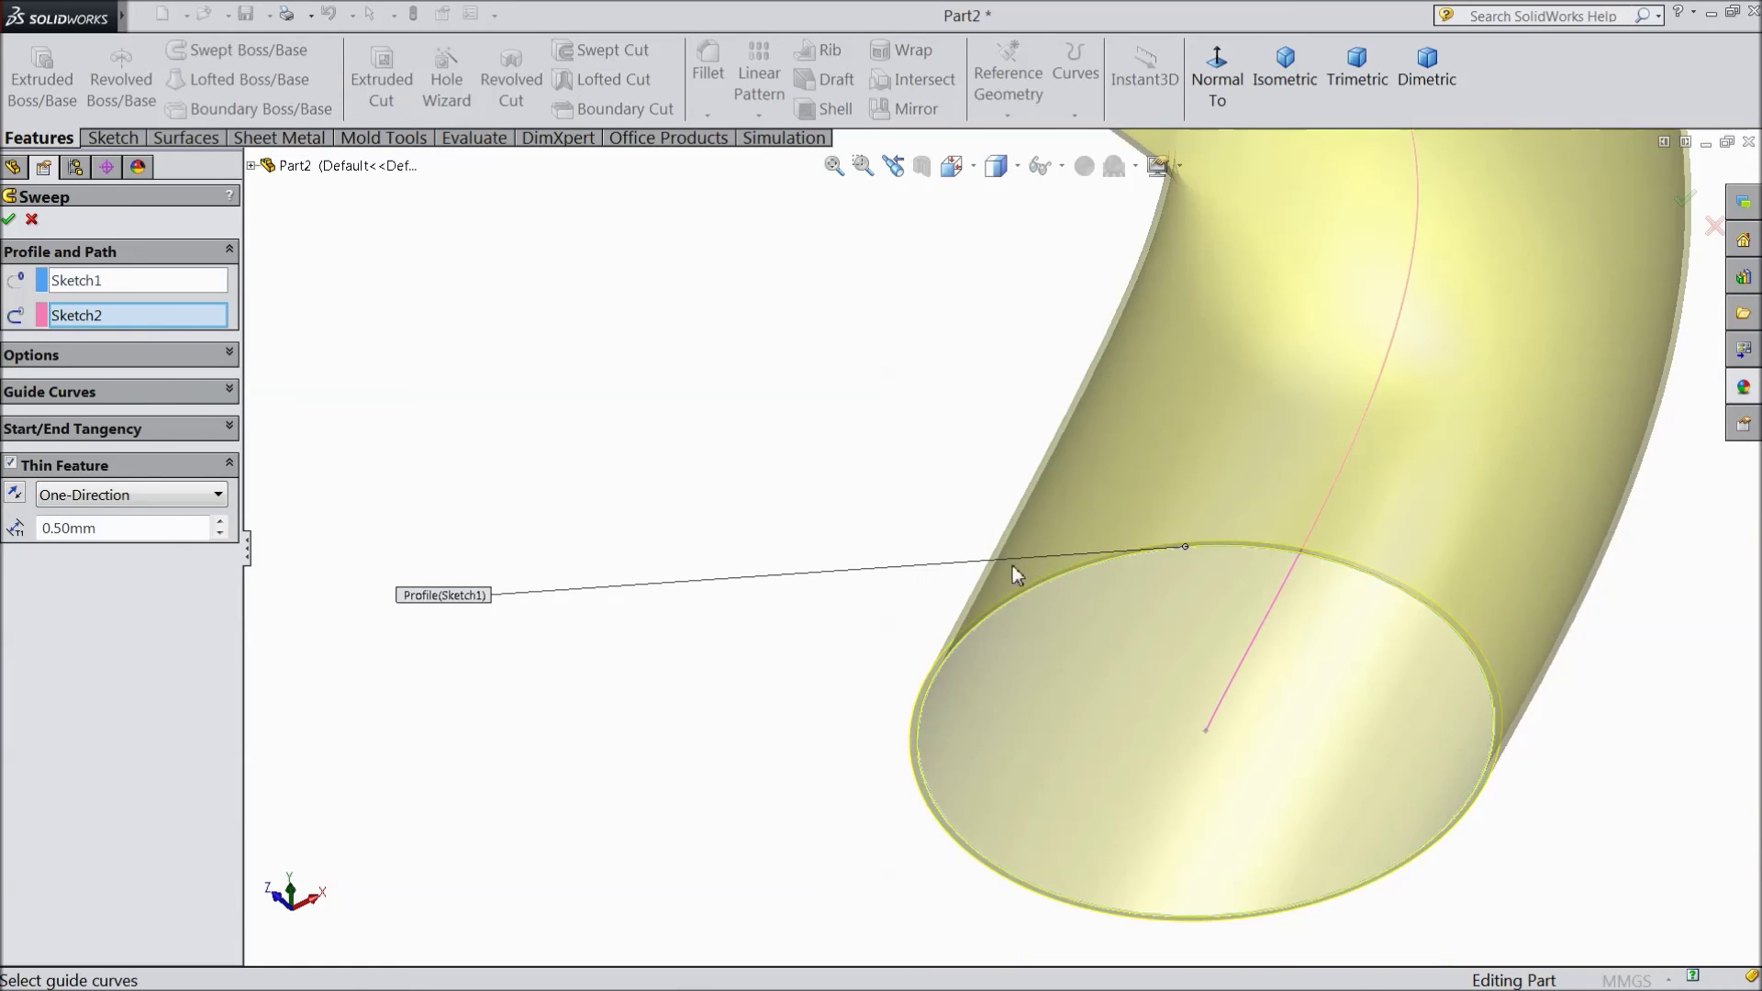
{"action": "left_click", "coordinate": [220, 523]}
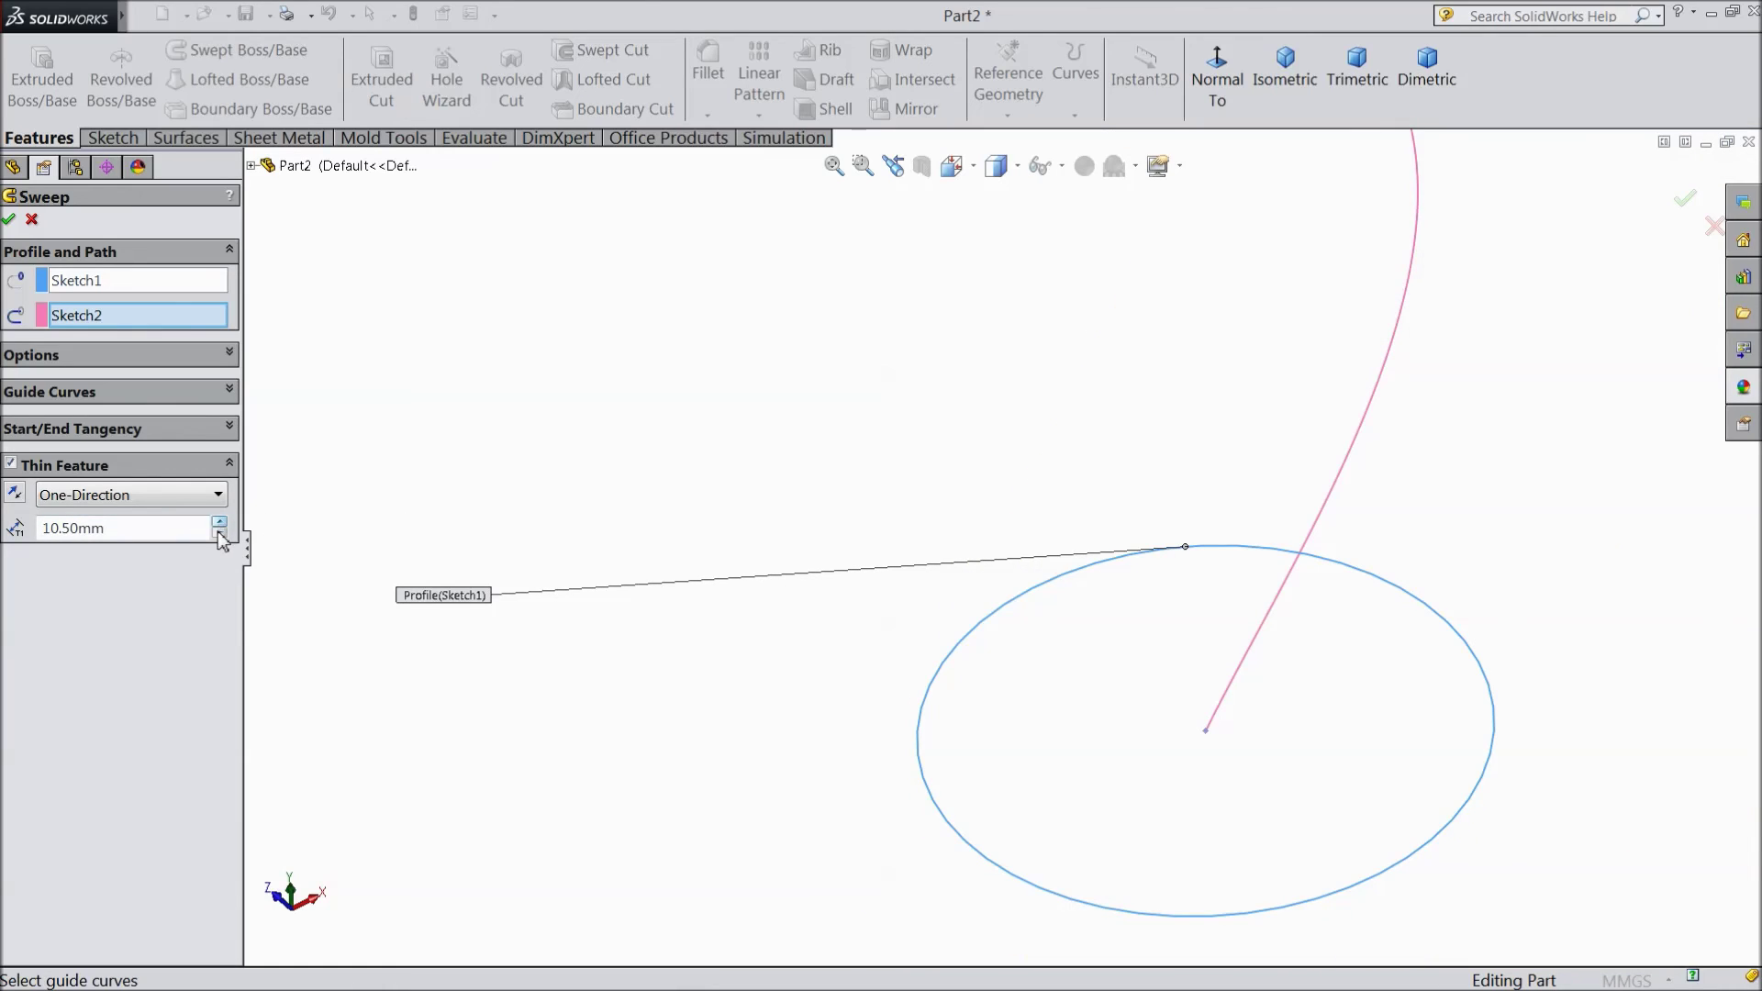
{"action": "left_click", "coordinate": [220, 533]}
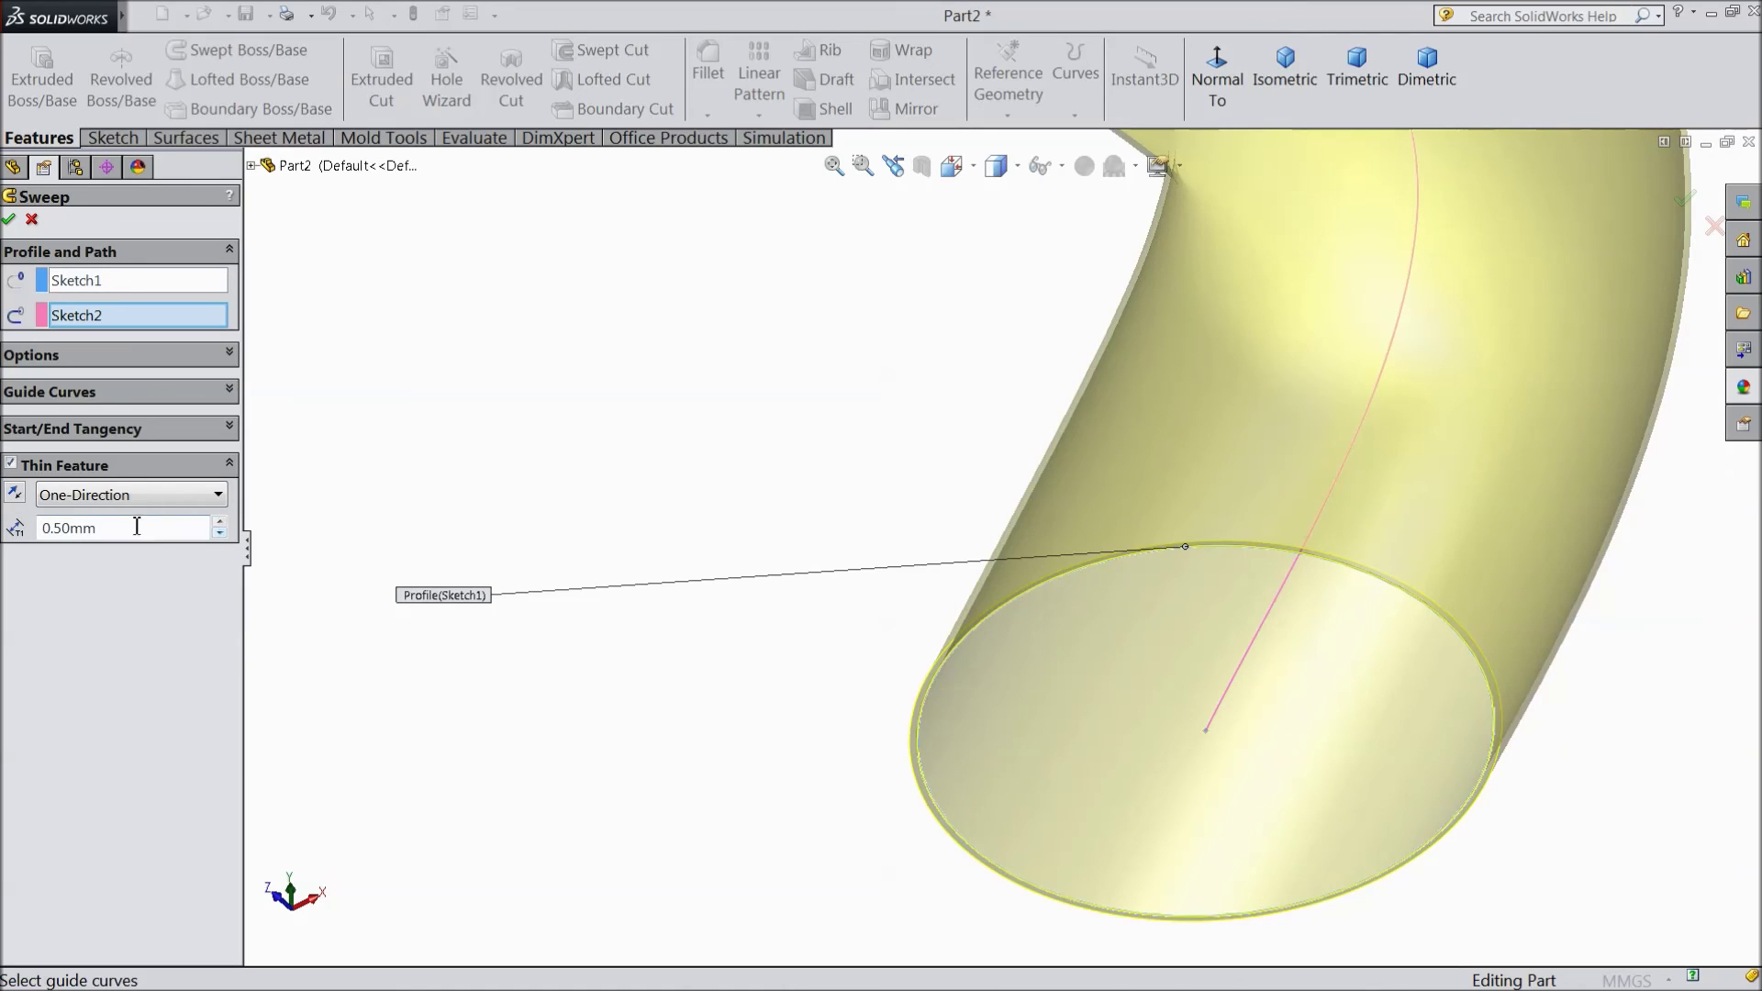
{"action": "left_click_drag", "start_coordinate": [138, 528], "coordinate": [13, 528]}
{"action": "type", "text": "1"}
{"action": "key", "text": "Return"}
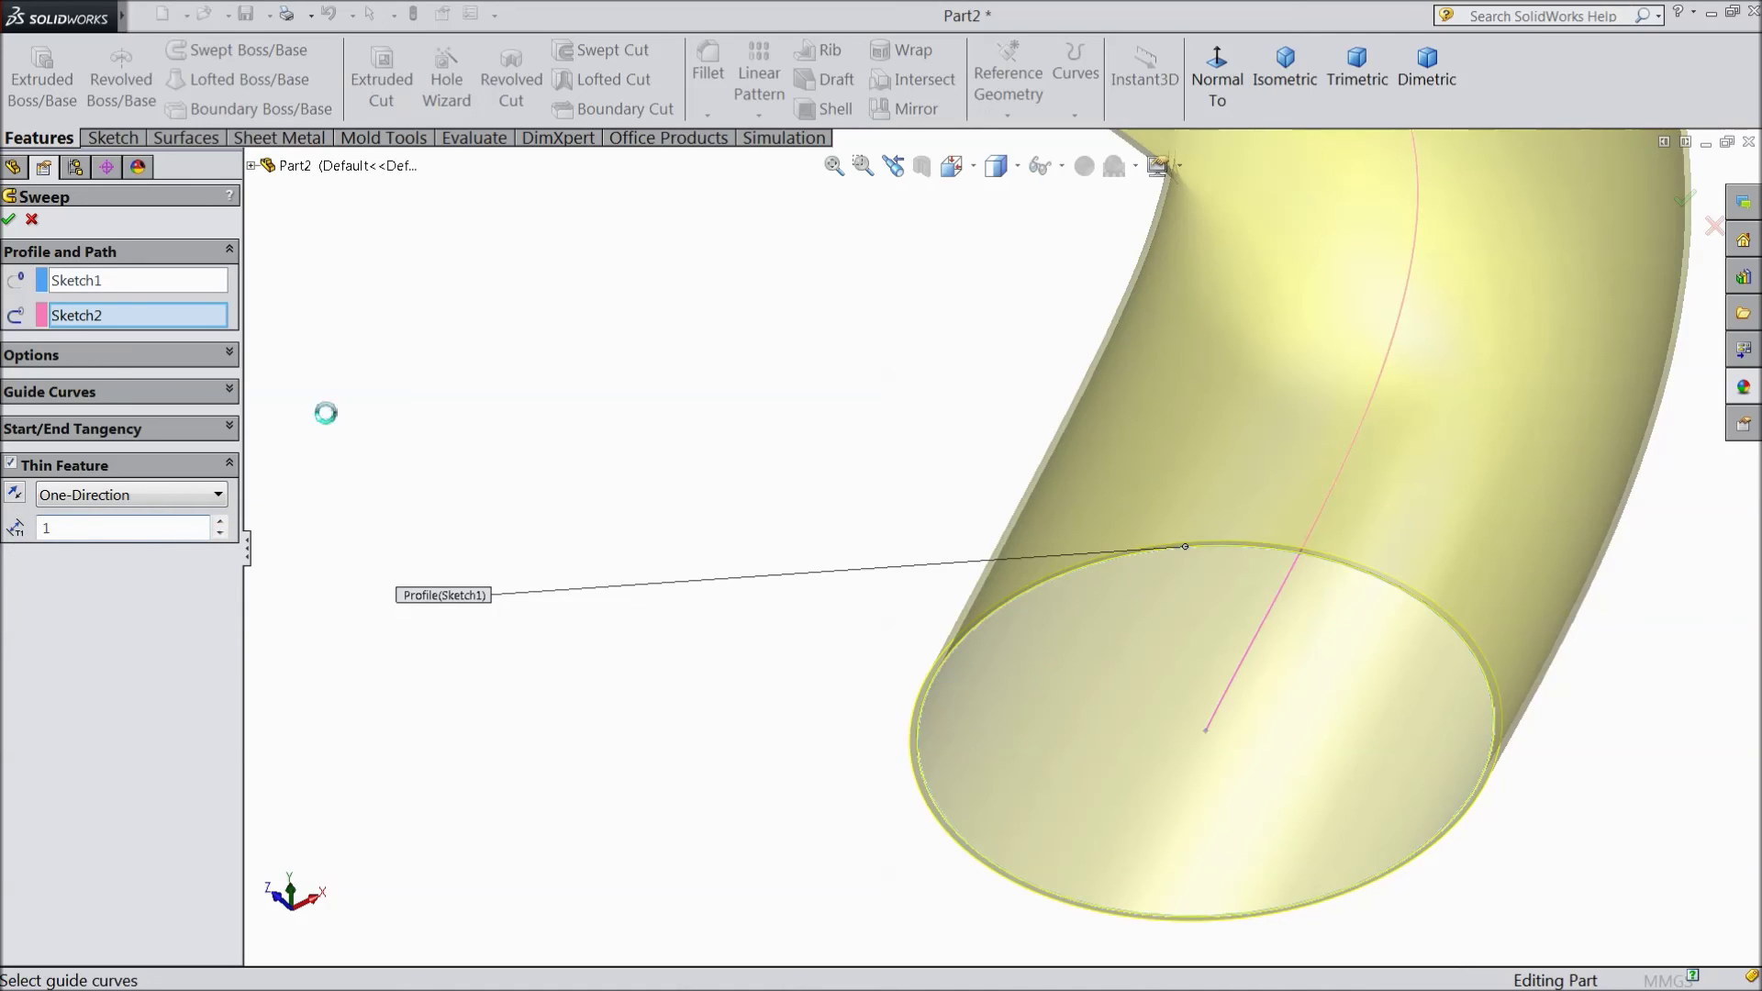
{"action": "left_click_drag", "start_coordinate": [101, 528], "coordinate": [20, 519]}
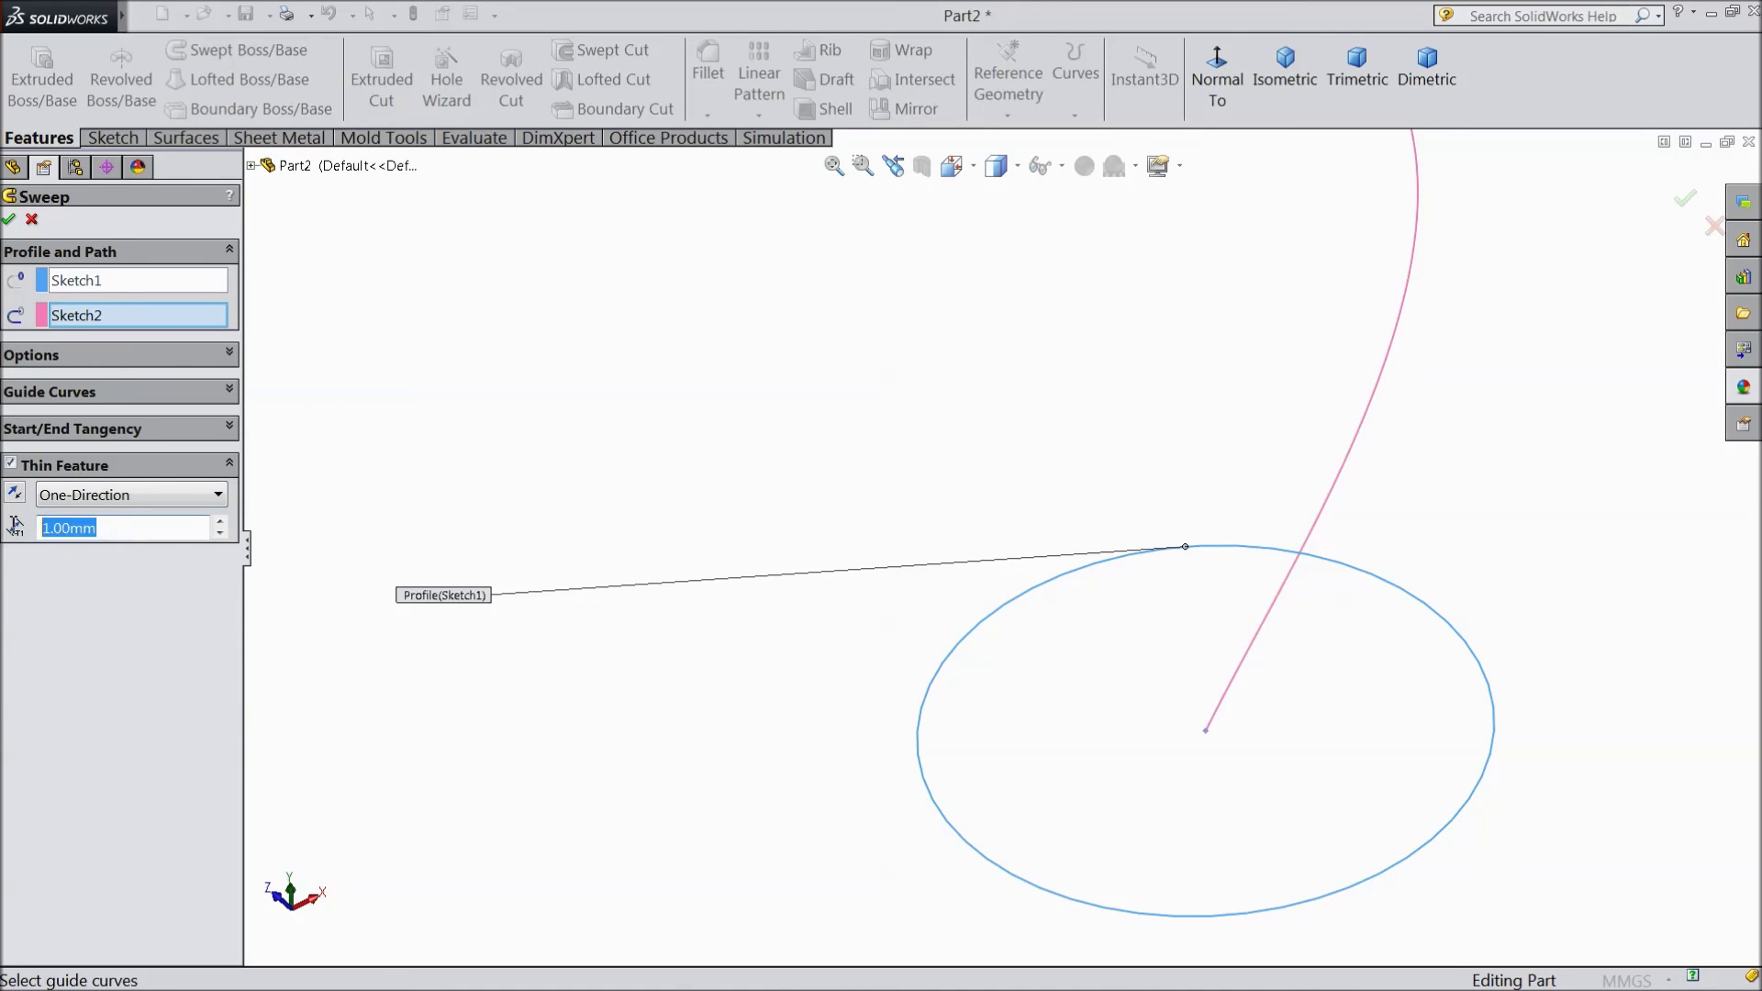
{"action": "type", "text": "0.5"}
{"action": "key", "text": "Return"}
{"action": "middle_click_drag", "start_coordinate": [630, 492], "coordinate": [765, 791]}
{"action": "mouse_move", "coordinate": [852, 642]}
{"action": "middle_mouse_down"}
{"action": "mouse_move", "coordinate": [1063, 342]}
{"action": "mouse_move", "coordinate": [1149, 334]}
{"action": "mouse_move", "coordinate": [1062, 397]}
{"action": "mouse_move", "coordinate": [1140, 263]}
{"action": "mouse_move", "coordinate": [1138, 283]}
{"action": "middle_mouse_up"}
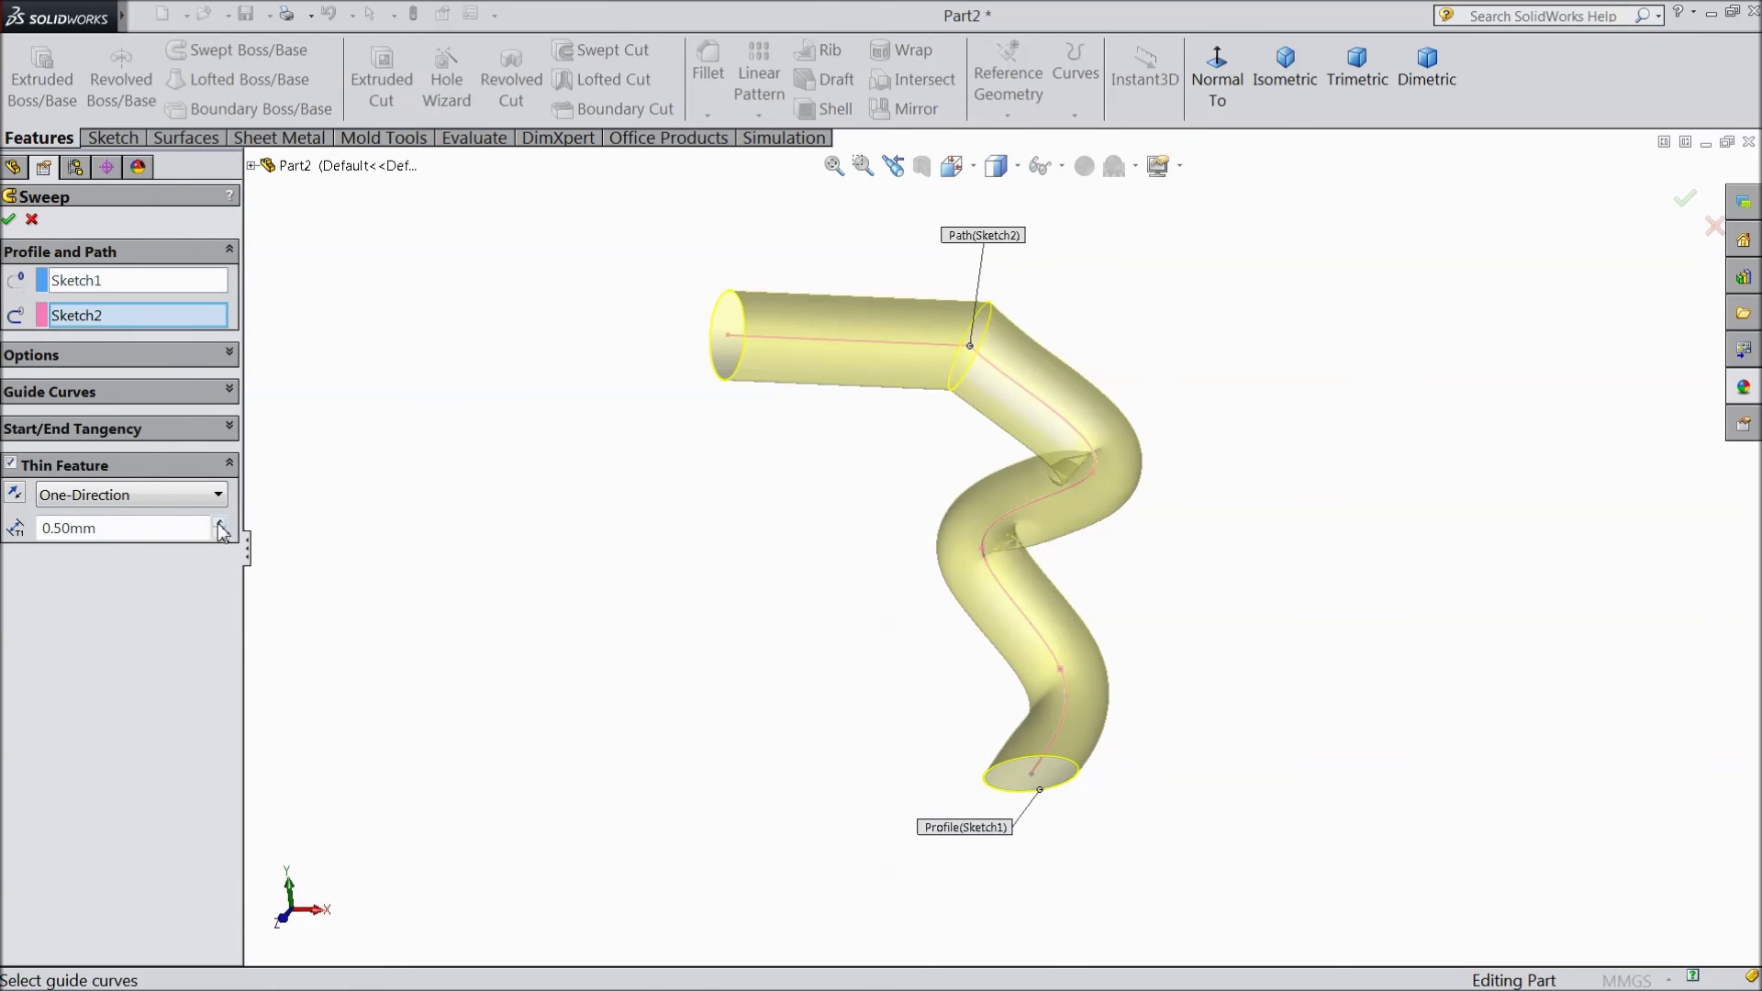
Step: Reverse the thin-wall thickness direction and accept the sweep to create hollow tube Sweep-Thin1
{"action": "left_click", "coordinate": [16, 498]}
{"action": "left_click", "coordinate": [7, 222]}
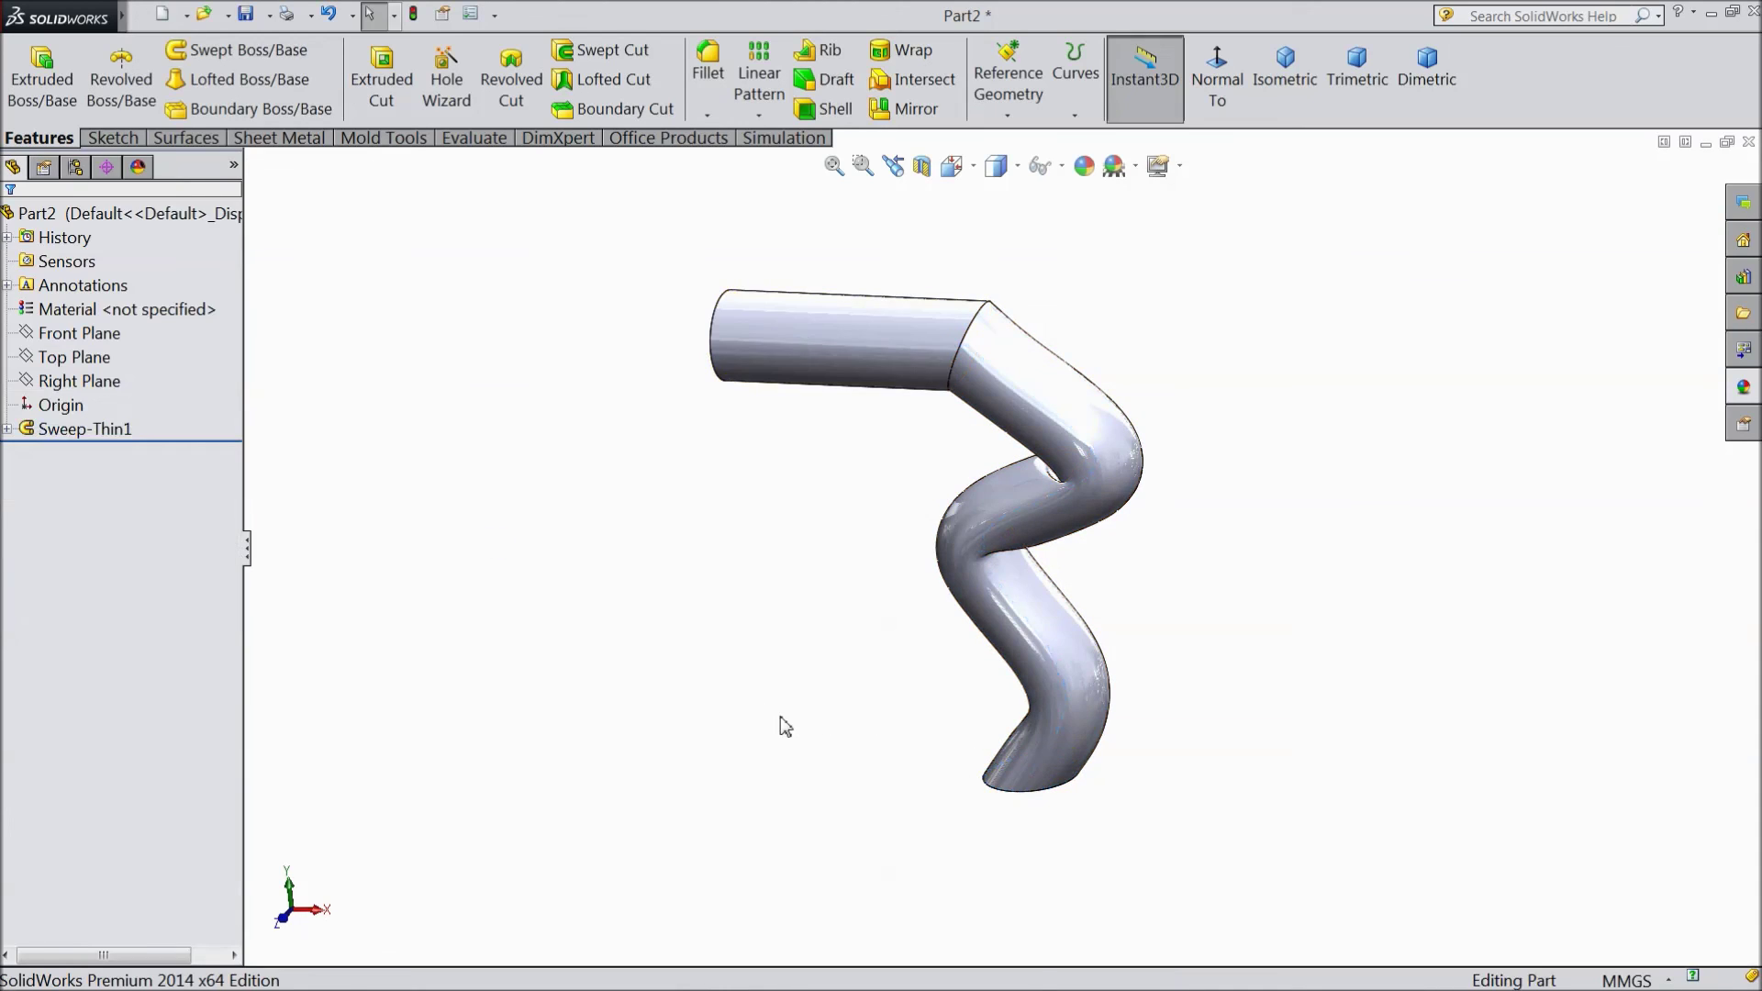